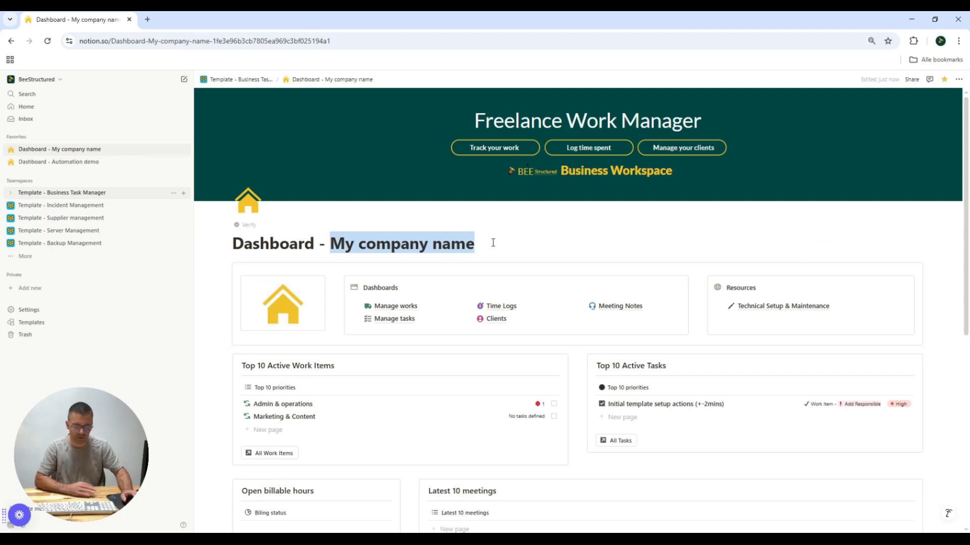
Replace the placeholder company name in the dashboard title with "Beestructured" and copy the new name.
text(Bes)
text(structured)
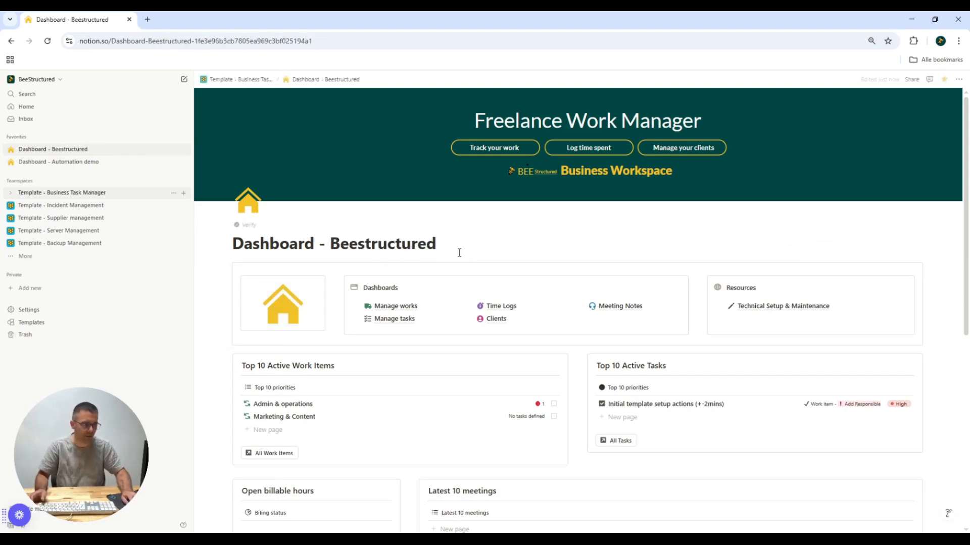
drag(330, 243, 438, 243)
key(ctrl+c)
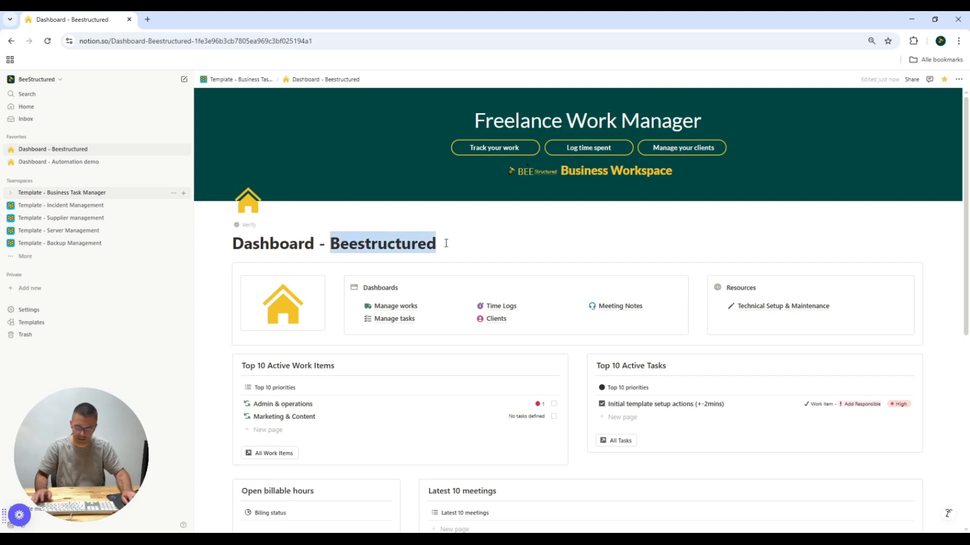
In the Clients dashboard, rename the "My company name" client with the copied name Beestructured.
click(500, 328)
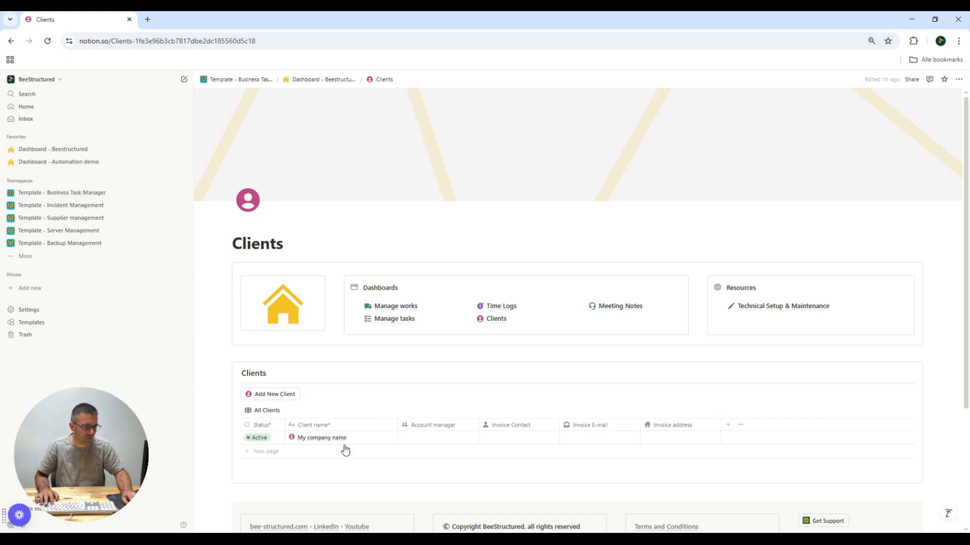
click(361, 438)
key(ctrl+a)
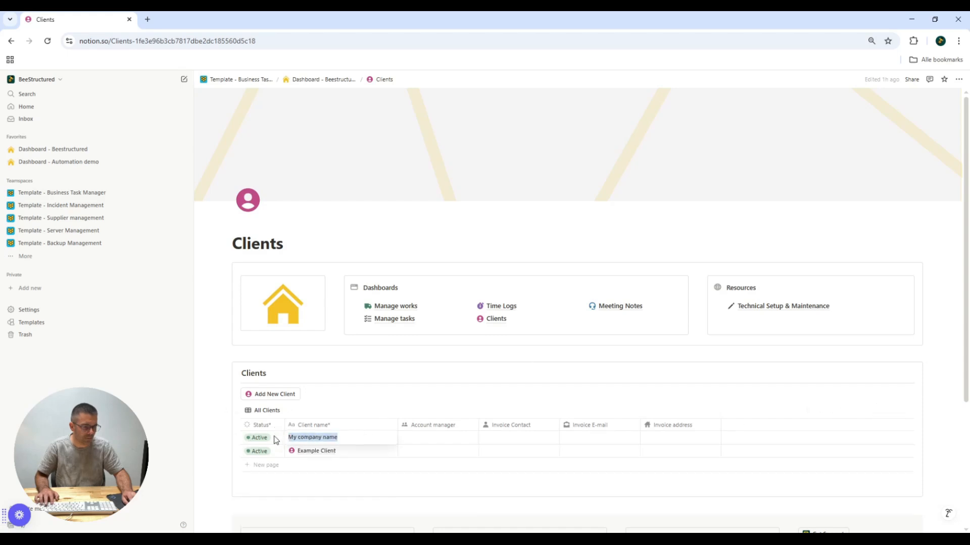
key(ctrl+v)
Delete the Example Client entry from the All Clients table.
click(214, 450)
click(234, 452)
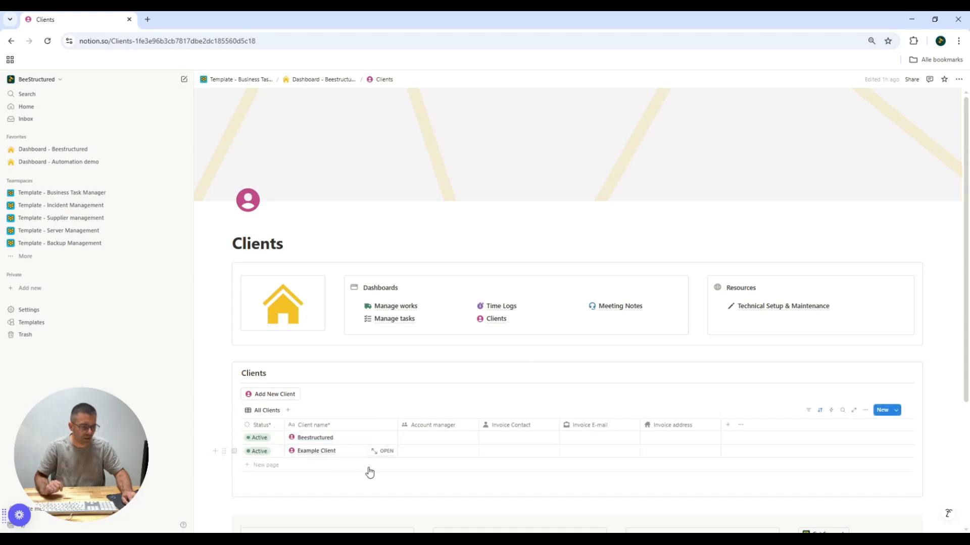
key(Delete)
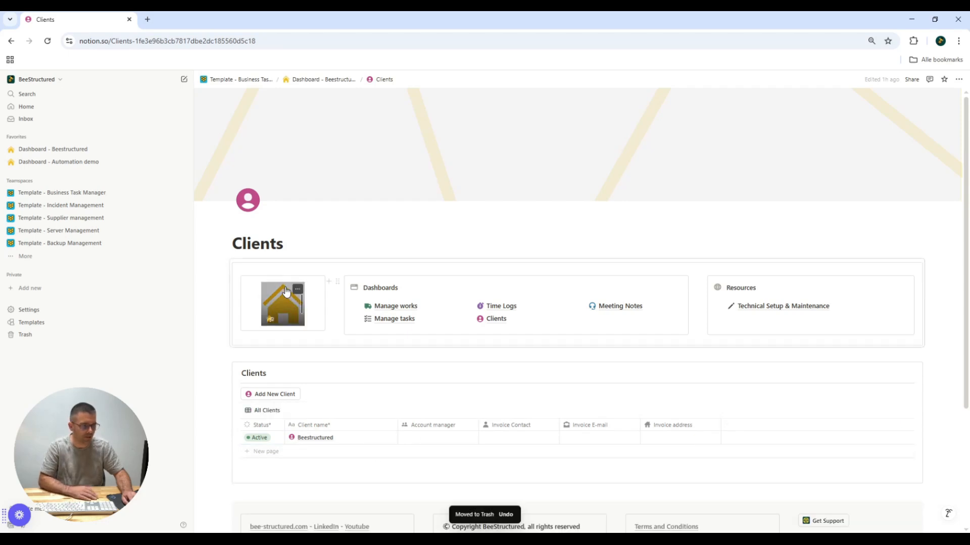
Return to the Beestructured home dashboard and lock the page against editing.
click(283, 303)
click(959, 80)
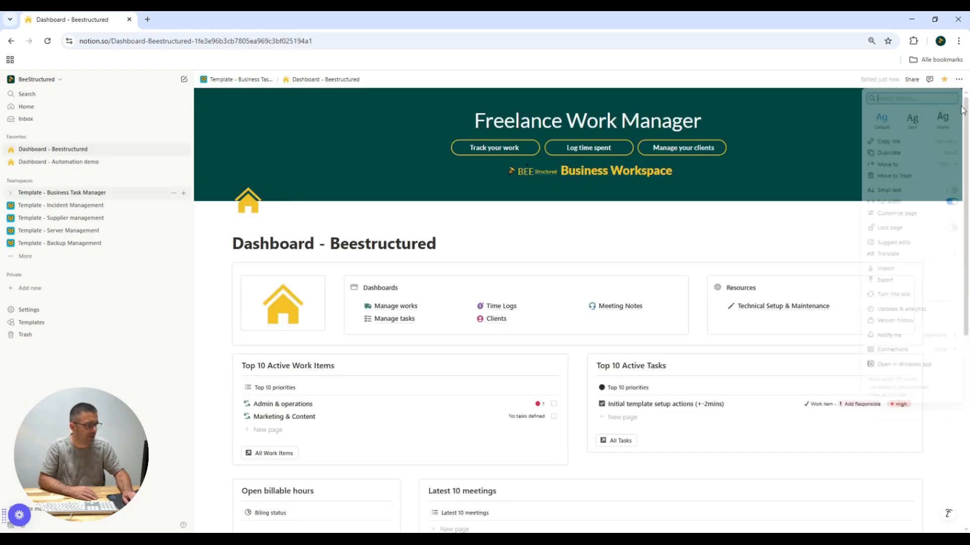
click(954, 232)
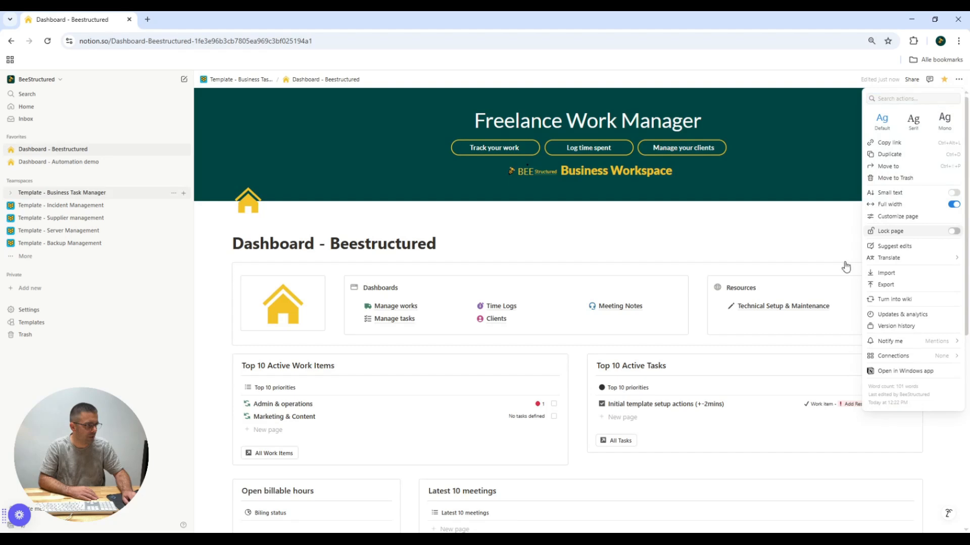
click(614, 255)
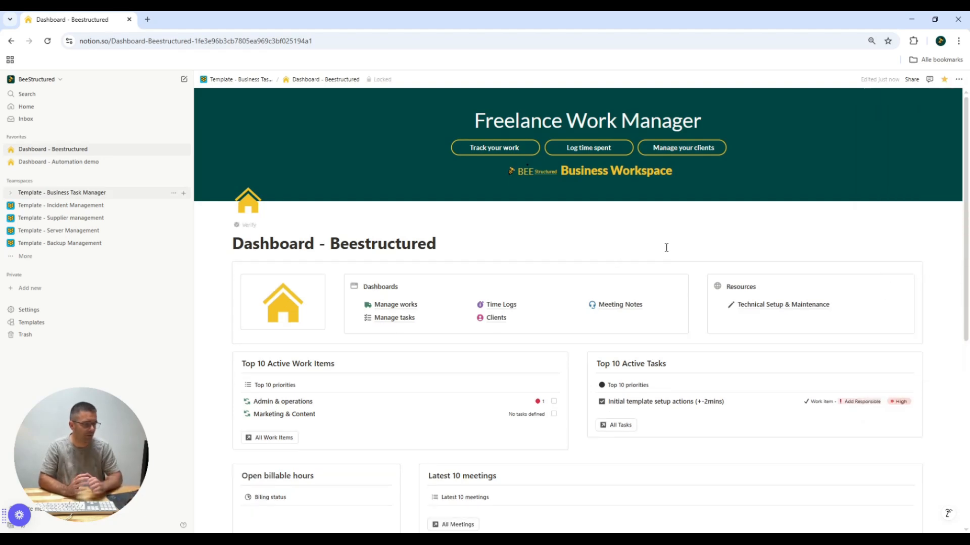
Add a new client from the Clients dashboard and name it "Bold Studio".
click(496, 319)
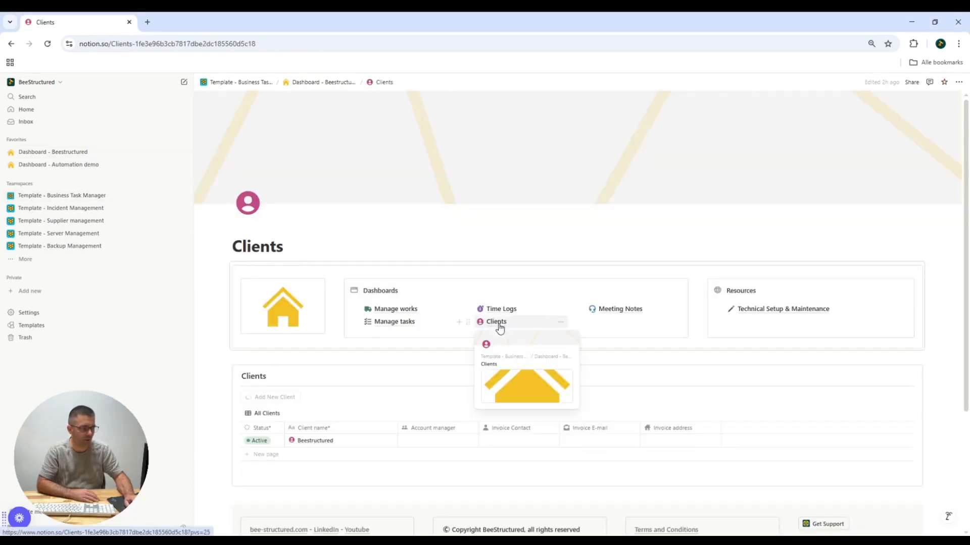
click(270, 399)
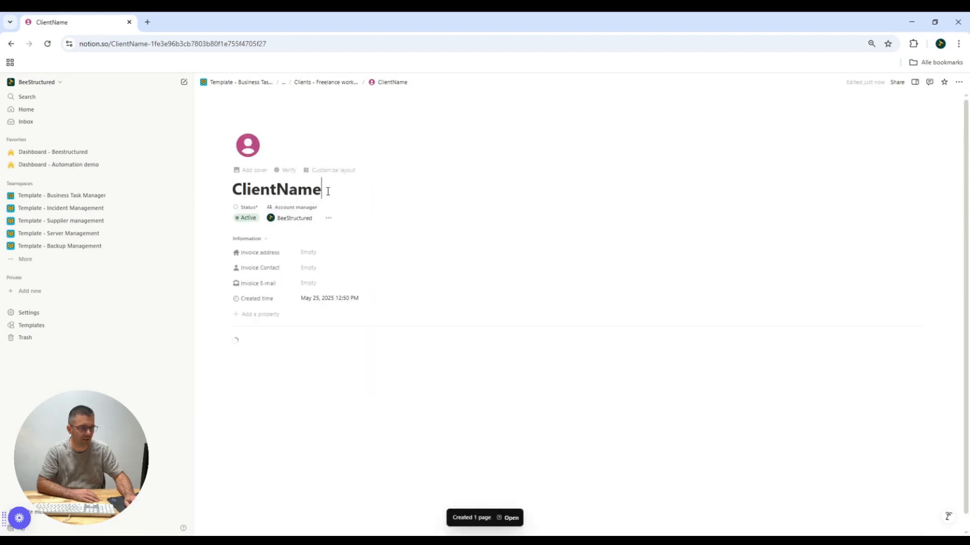
drag(322, 189, 242, 193)
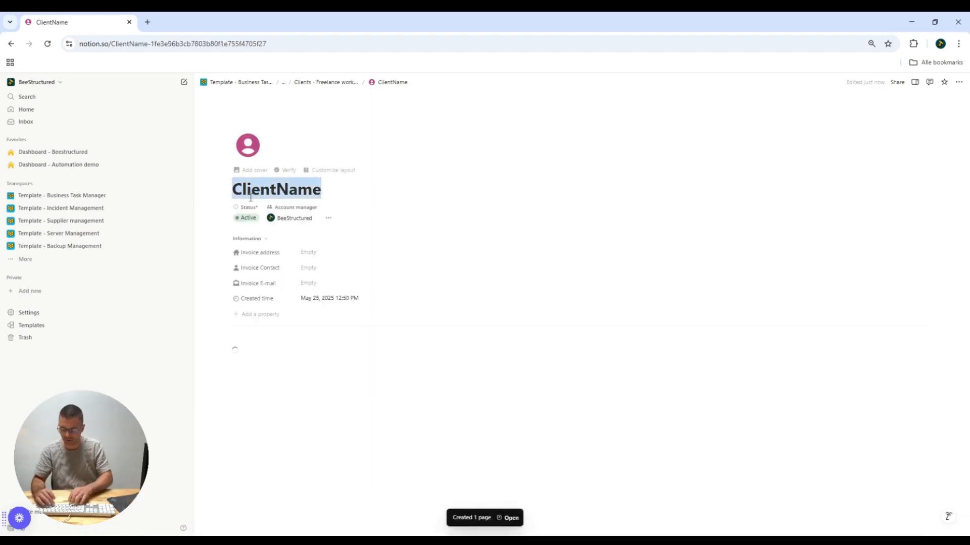
text(Bold Stuid)
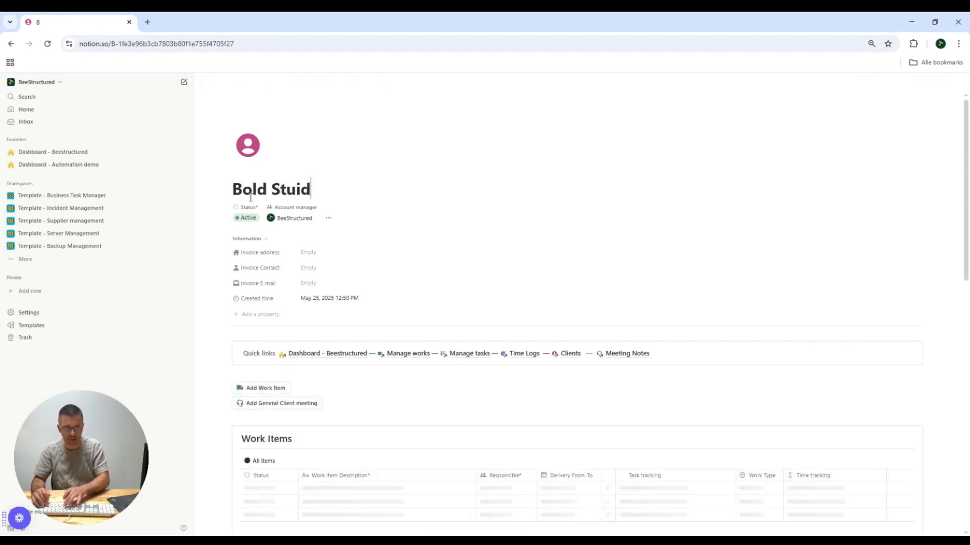
key(BackSpace)
key(BackSpace)
text(dio)
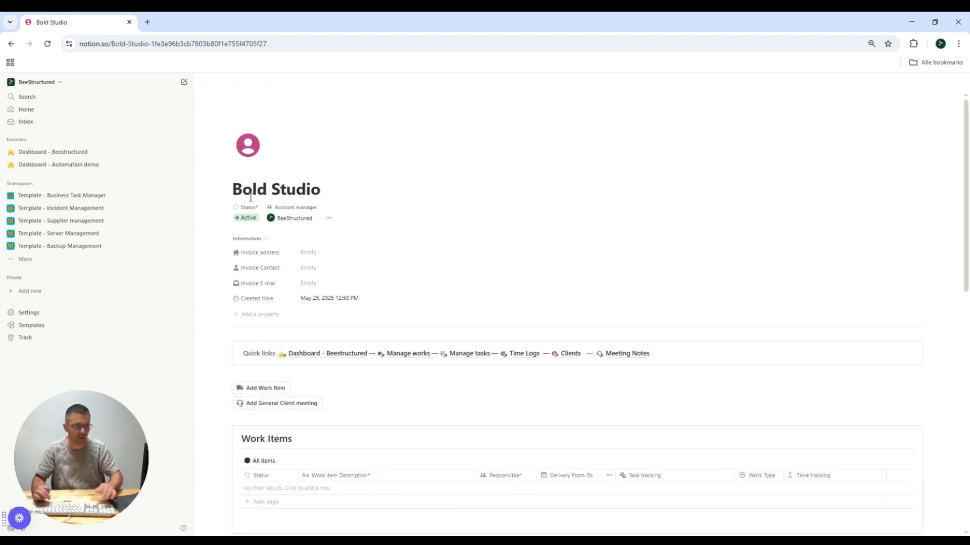
Look through the Work Items, Tasks, Time records and Meeting Notes sections of the Bold Studio client page.
click(494, 399)
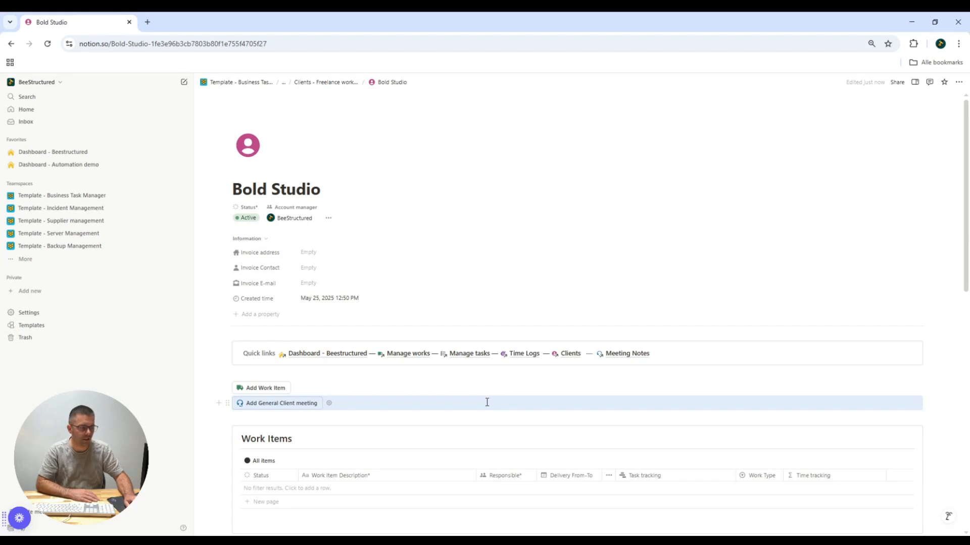
scroll(487, 404, down, 2)
scroll(487, 407, down, 2)
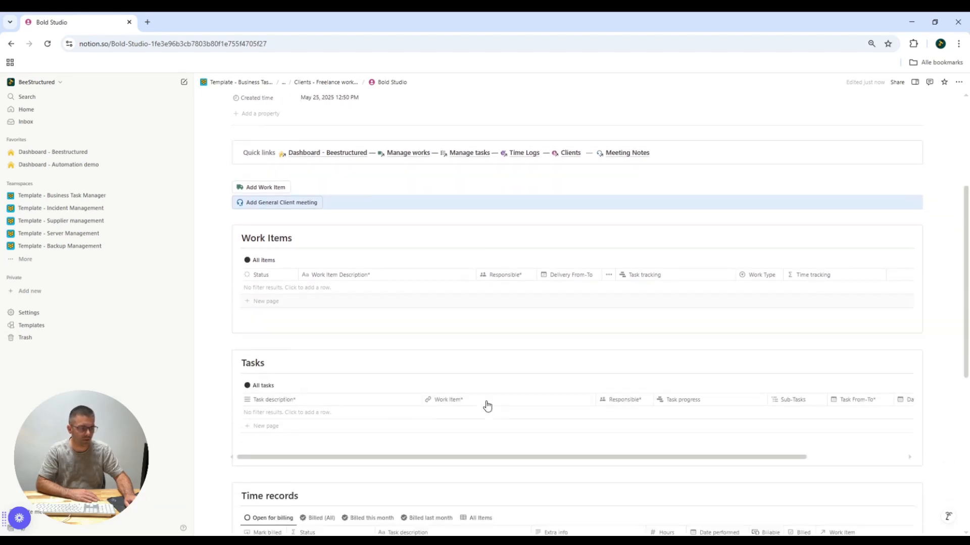
scroll(332, 364, down, 2)
scroll(331, 364, down, 4)
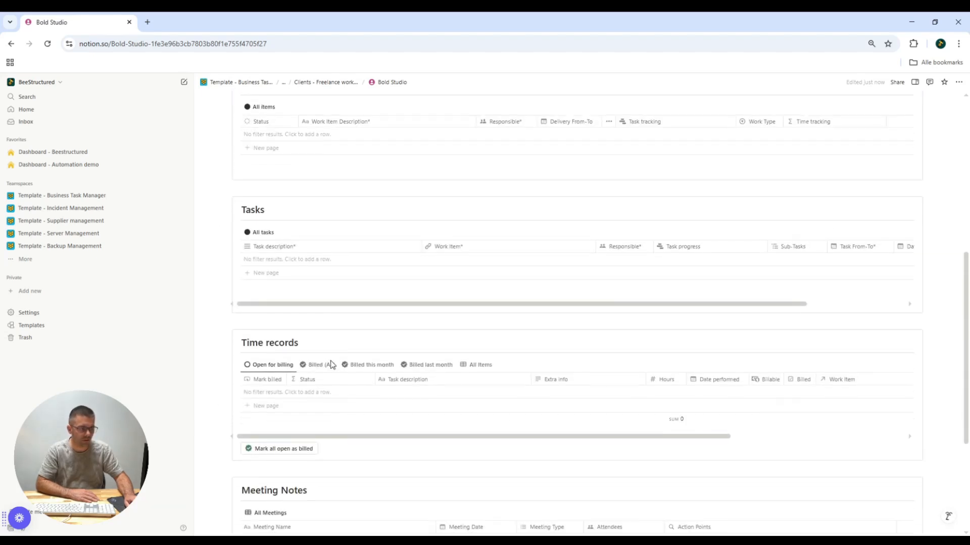
scroll(351, 368, up, 3)
scroll(351, 388, up, 7)
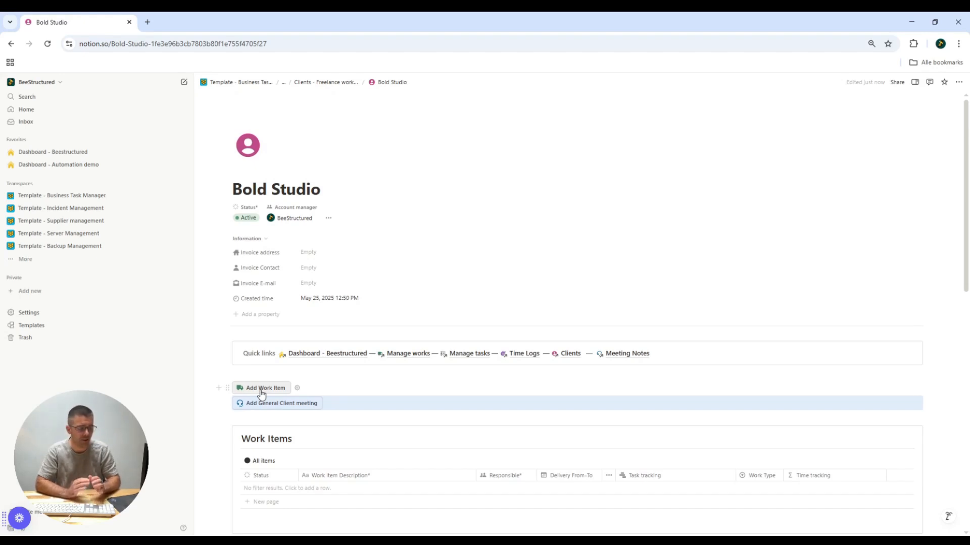
Add a work item for Bold Studio and title it "Retainer may - Bold Studio".
click(260, 390)
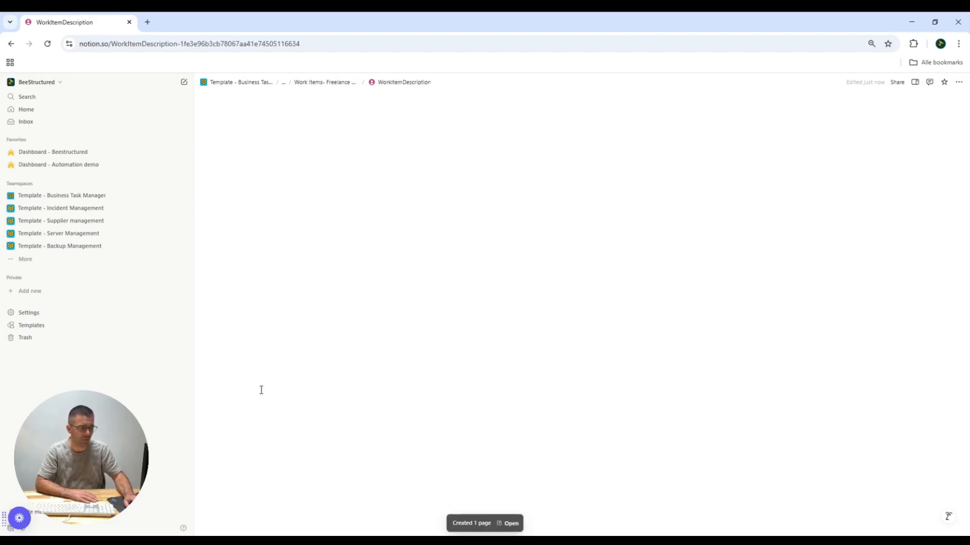
key(ctrl+a)
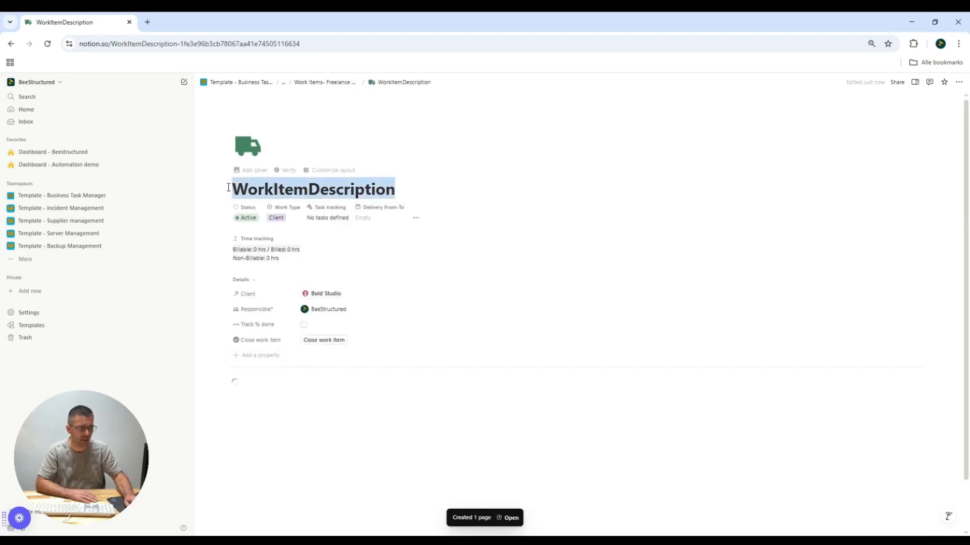
text(Ret)
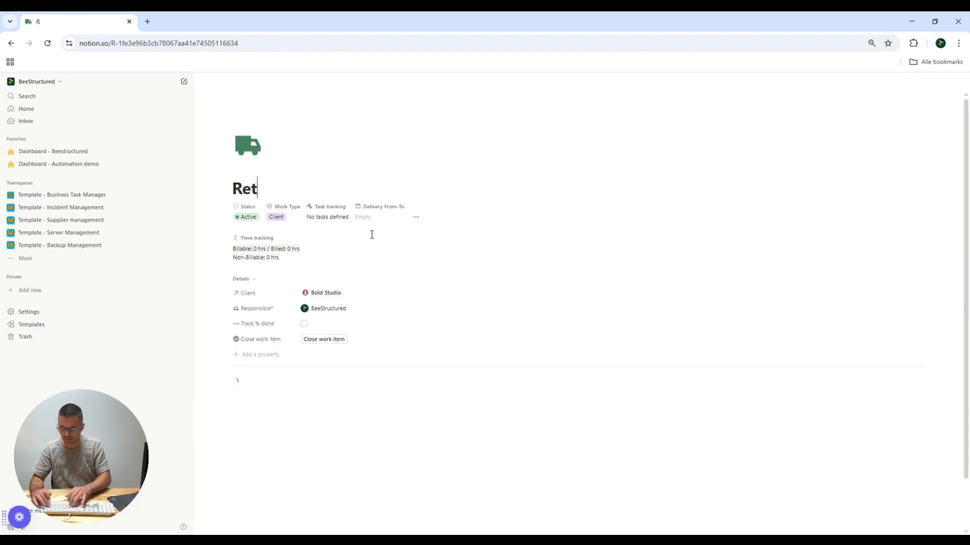
text(ainer may )
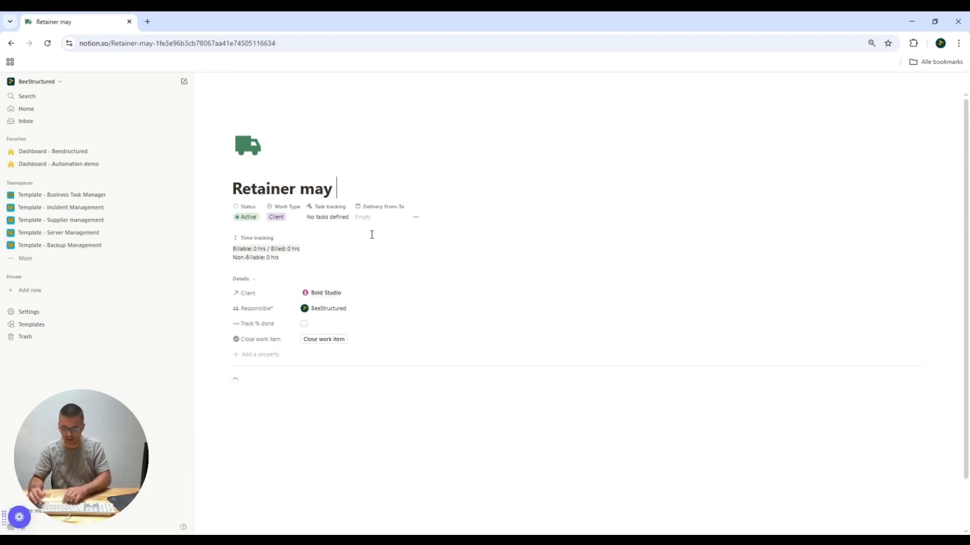
text(- Bold Stuo)
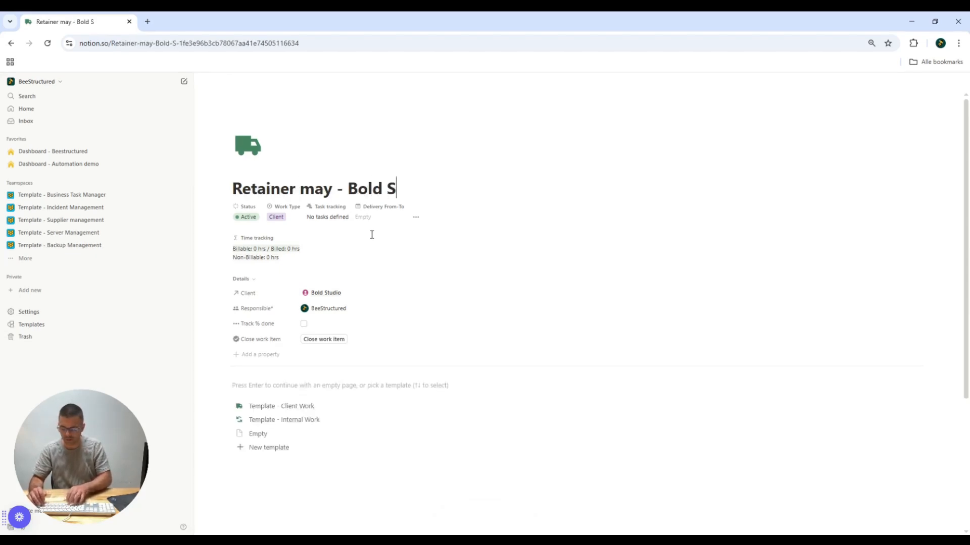
key(BackSpace)
key(BackSpace)
key(BackSpace)
text(Studio)
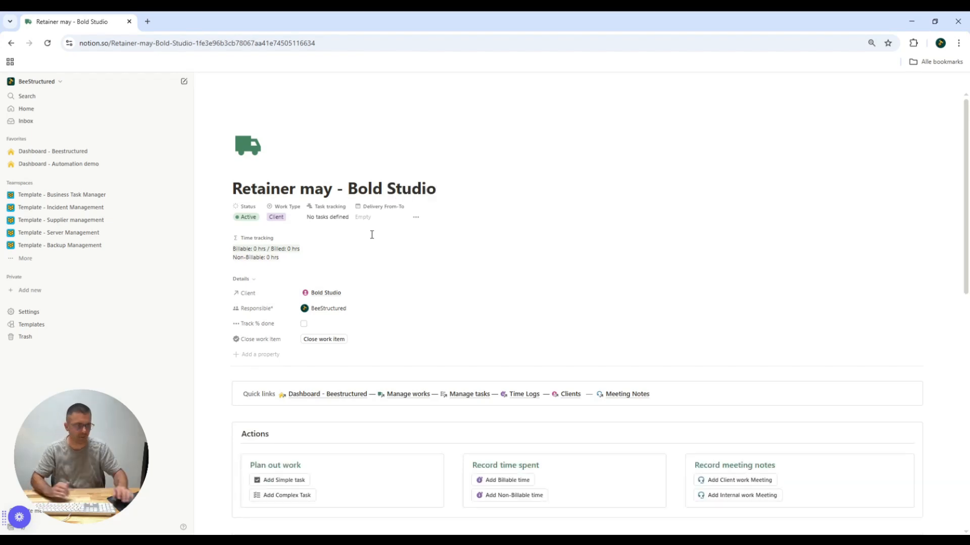
Add a billable time record to the retainer work item with 2 hours and "Operational work" as extra info.
scroll(374, 419, down, 1)
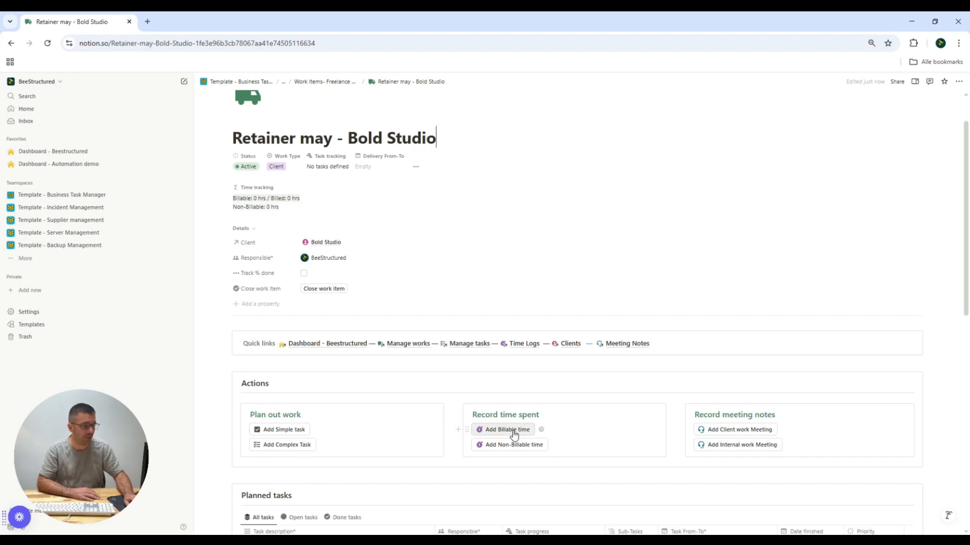
scroll(514, 435, up, 1)
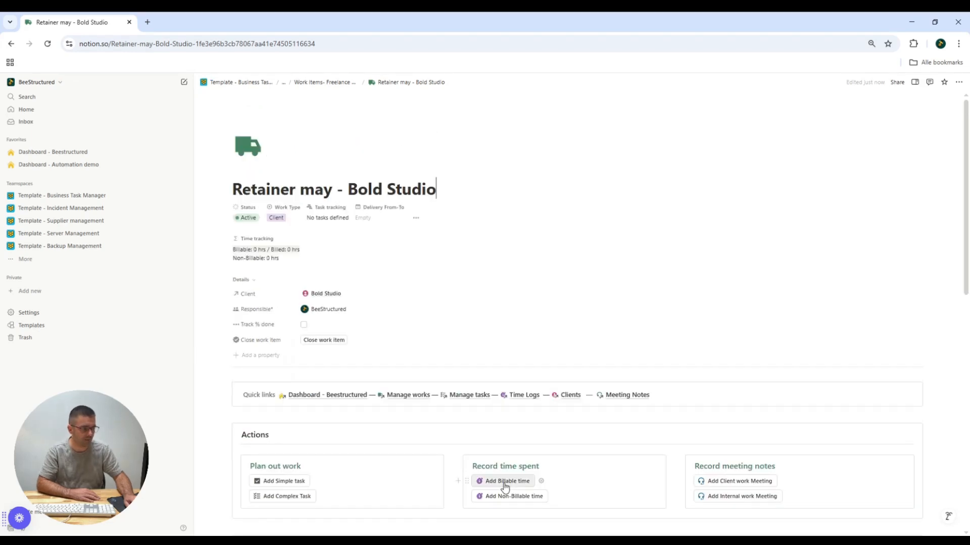
click(503, 482)
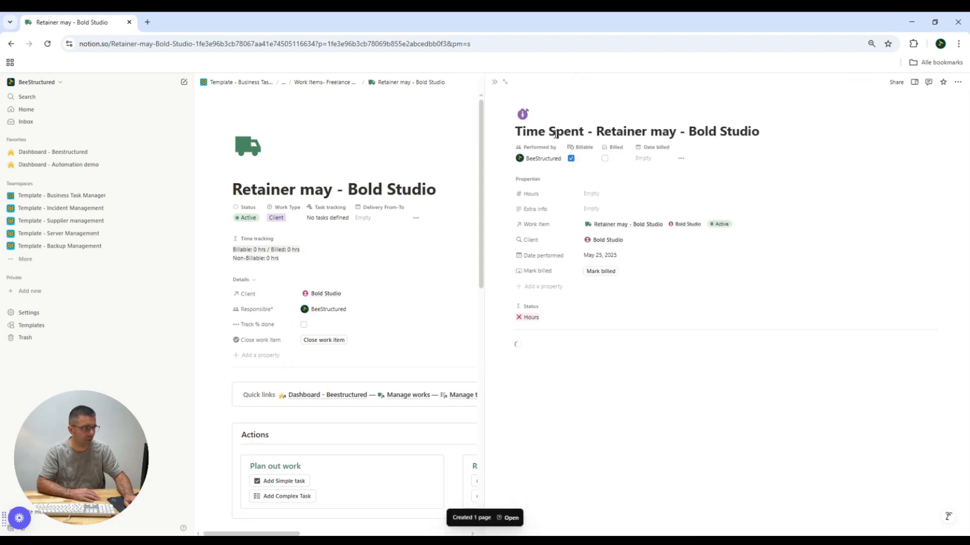
click(599, 193)
text(2)
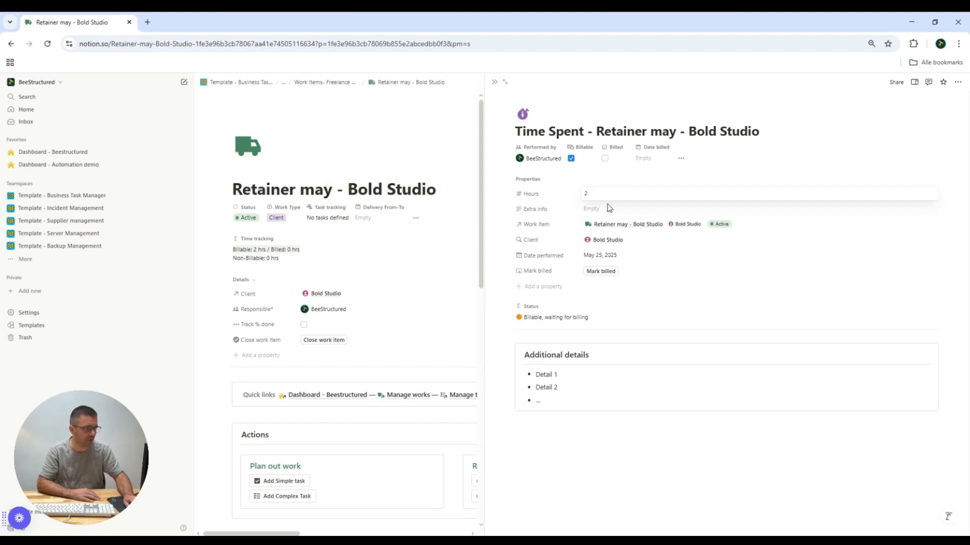
click(596, 210)
text(Opertinal work)
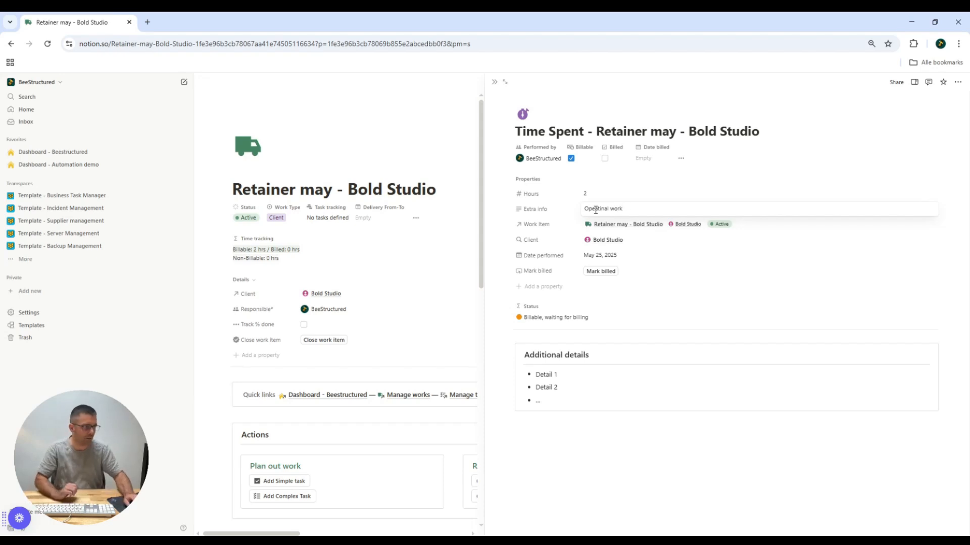
click(577, 441)
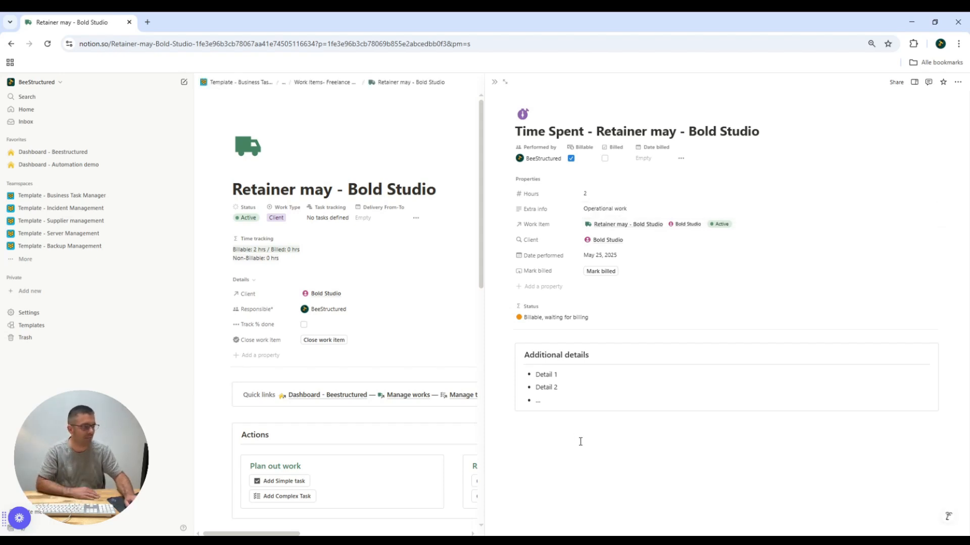
click(495, 83)
Add a simple task titled "Operational work" to the retainer work item.
scroll(407, 403, down, 6)
scroll(407, 402, down, 1)
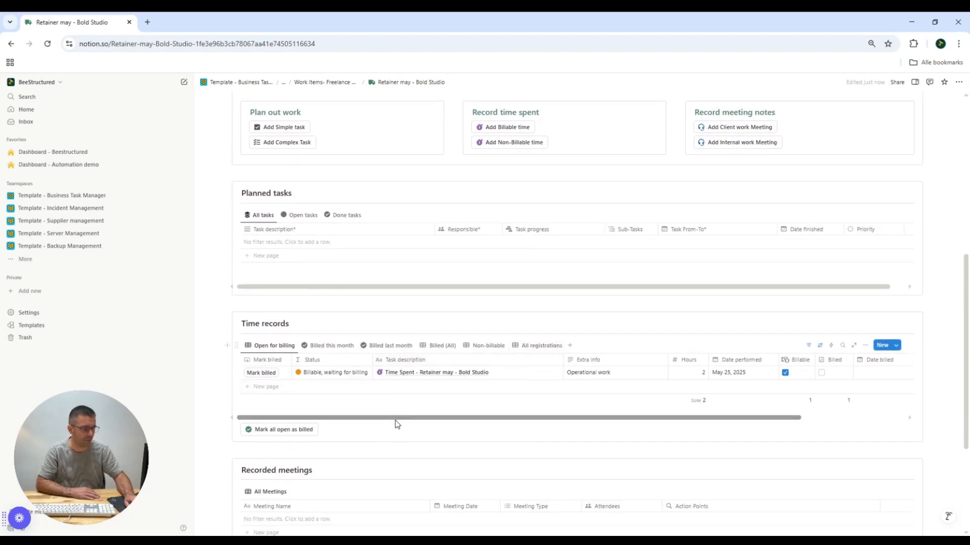
scroll(575, 426, up, 5)
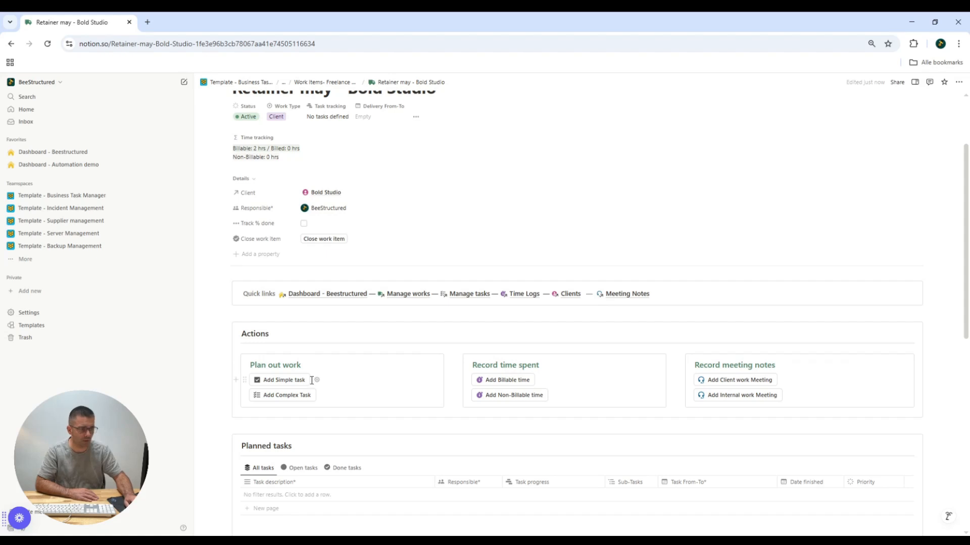
click(284, 381)
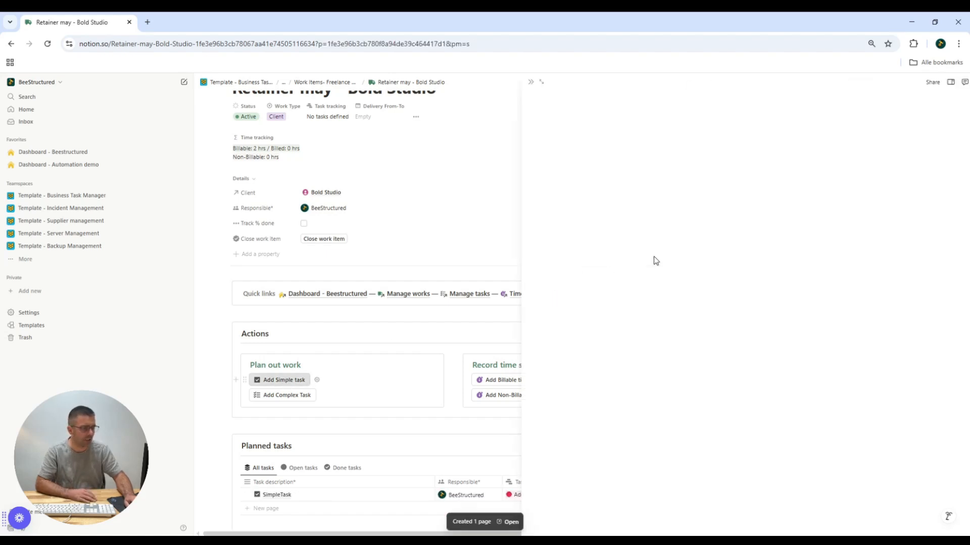
drag(587, 131, 516, 127)
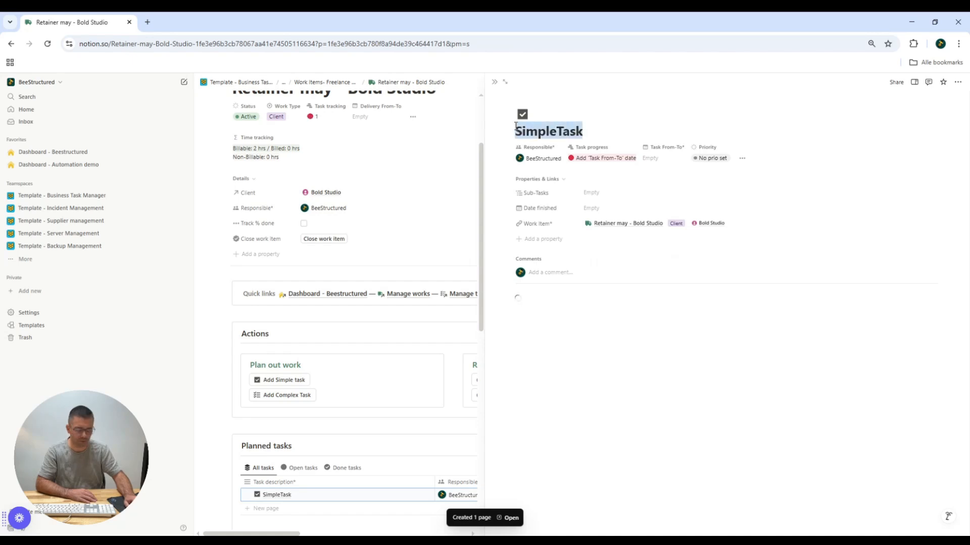
text(Operatino)
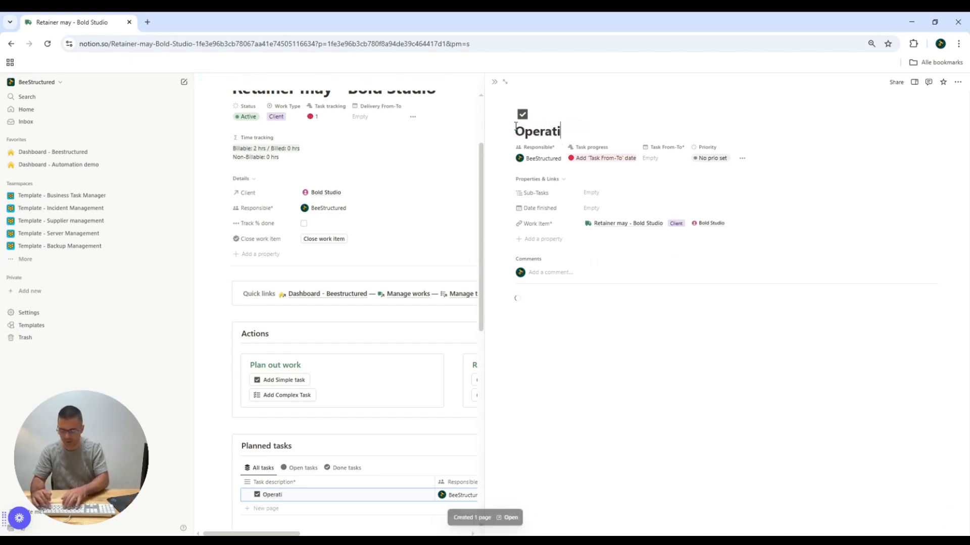
key(BackSpace)
key(BackSpace)
text(onal work)
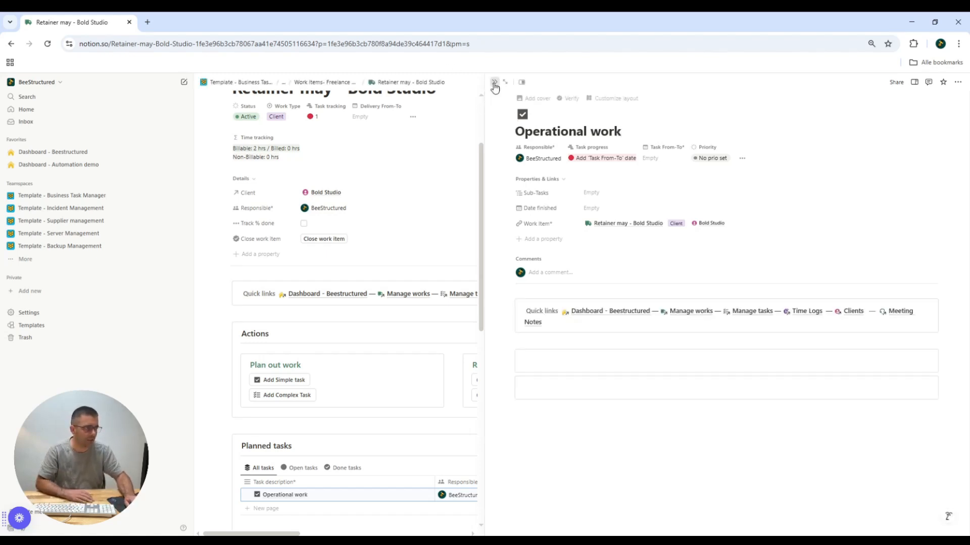
click(494, 86)
Add another simple task to the retainer work item and title it "Meetings - Bold Studio".
click(284, 380)
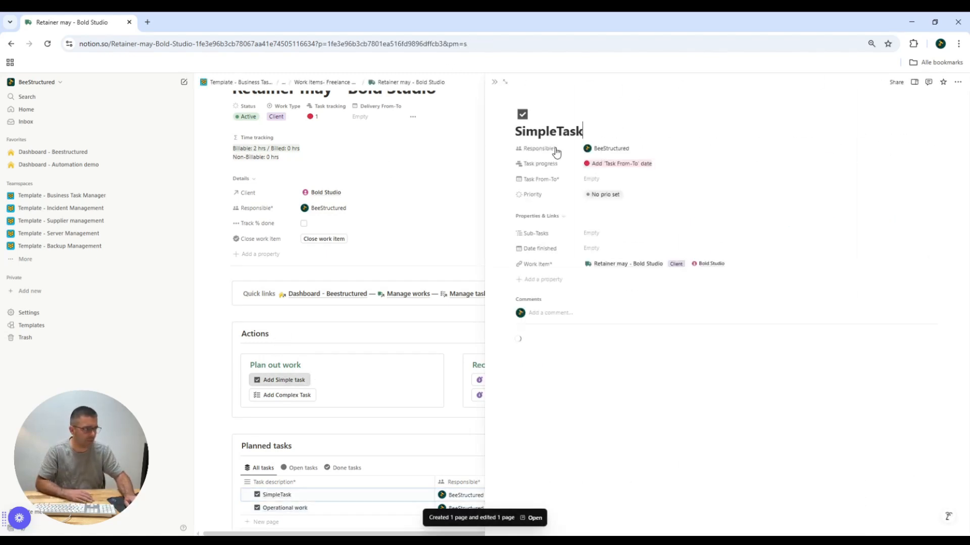
drag(583, 132, 522, 135)
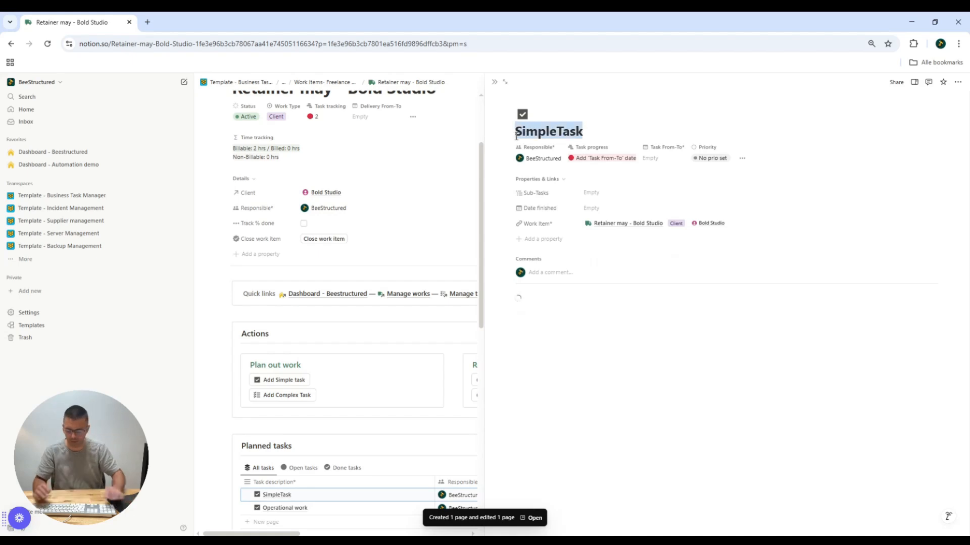
text(Meetings - Bo)
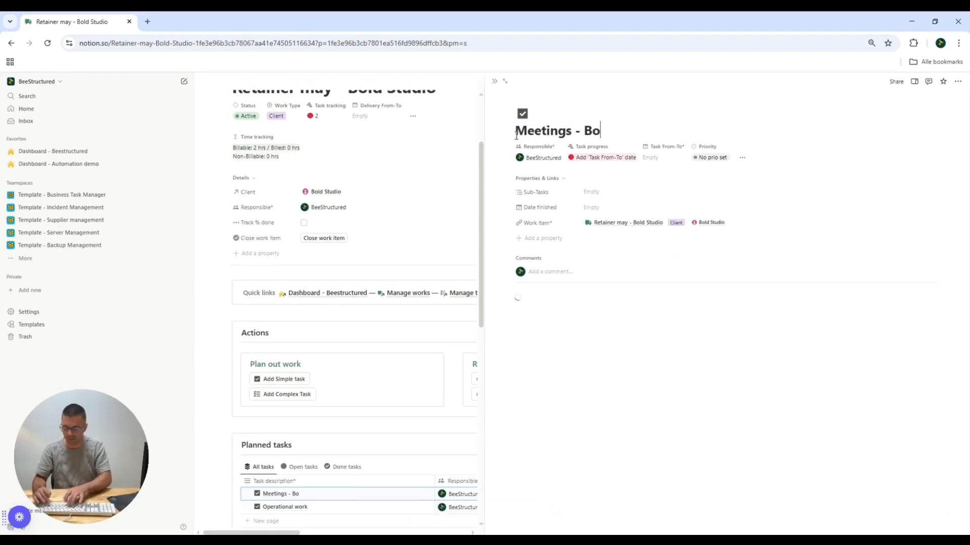
text(ld Studio)
Copy the client suffix from the meetings task title and append it to the other task, making "Operational work - Bold Studio".
drag(673, 130, 575, 134)
key(ctrl+c)
click(404, 304)
click(348, 507)
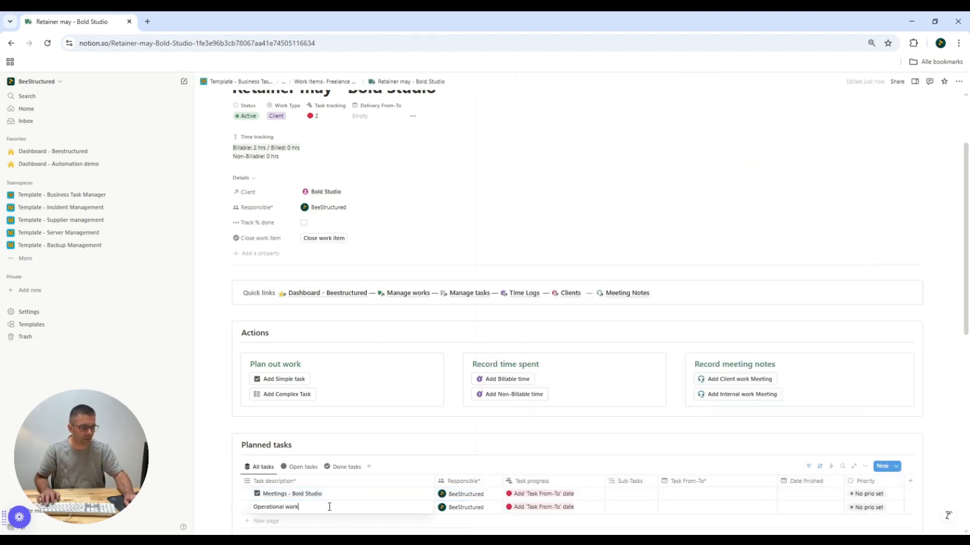
key(ctrl+v)
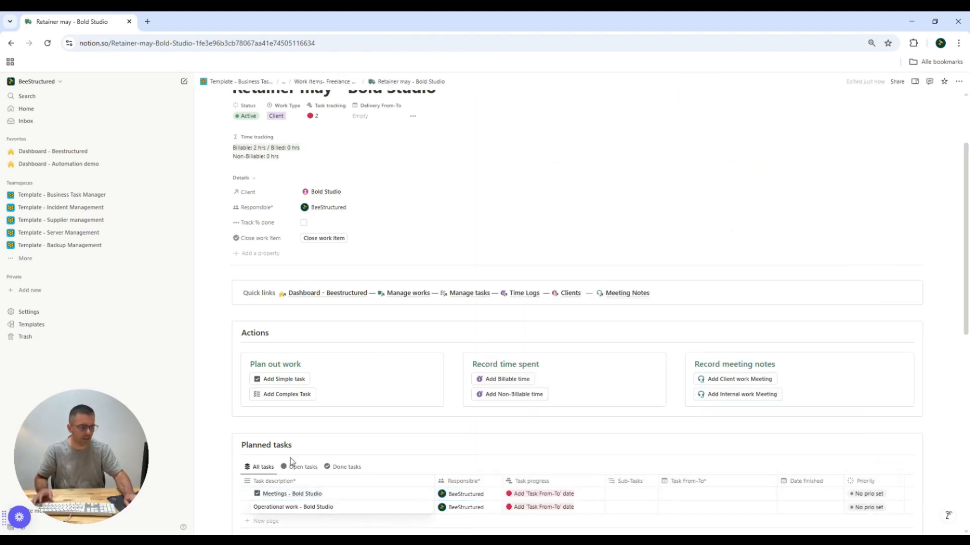
Add a third simple task to the retainer work item, titled "Invoice retainer may - Bold Studio".
click(298, 384)
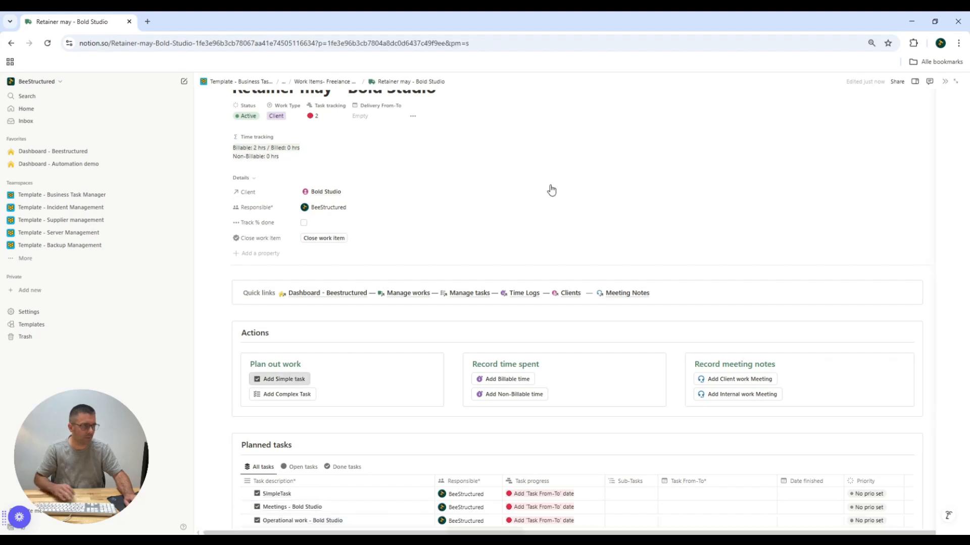
drag(602, 128, 525, 135)
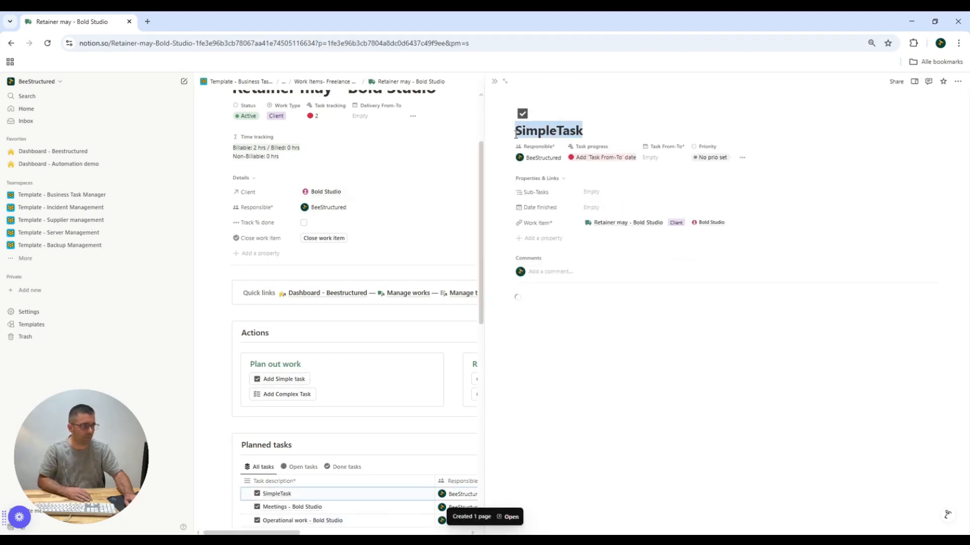
text(Invoice retainer may)
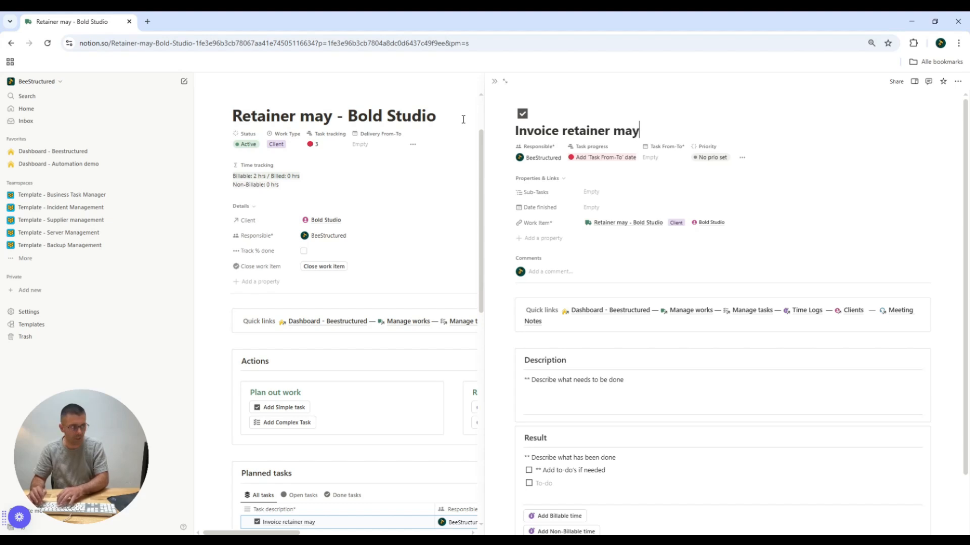
text( - Bold Stu)
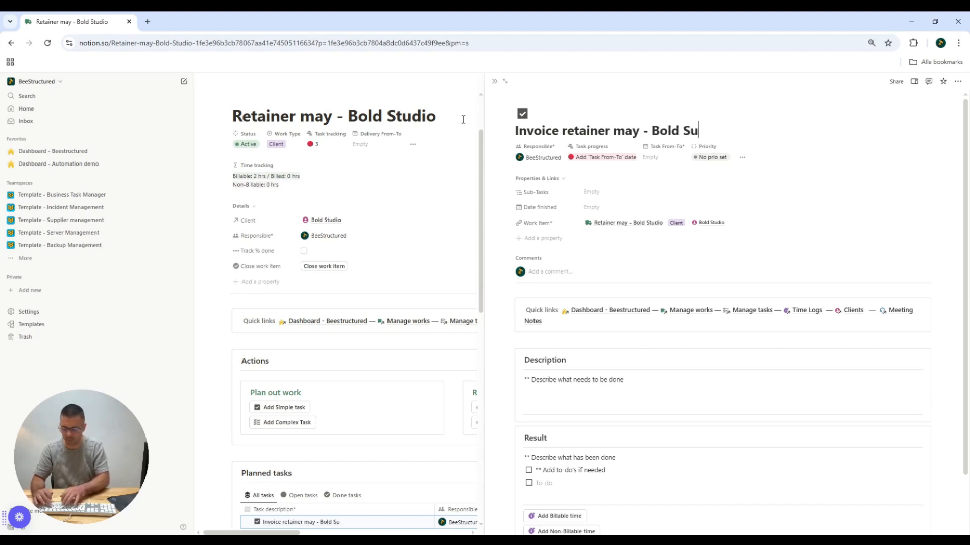
text(dio)
click(495, 82)
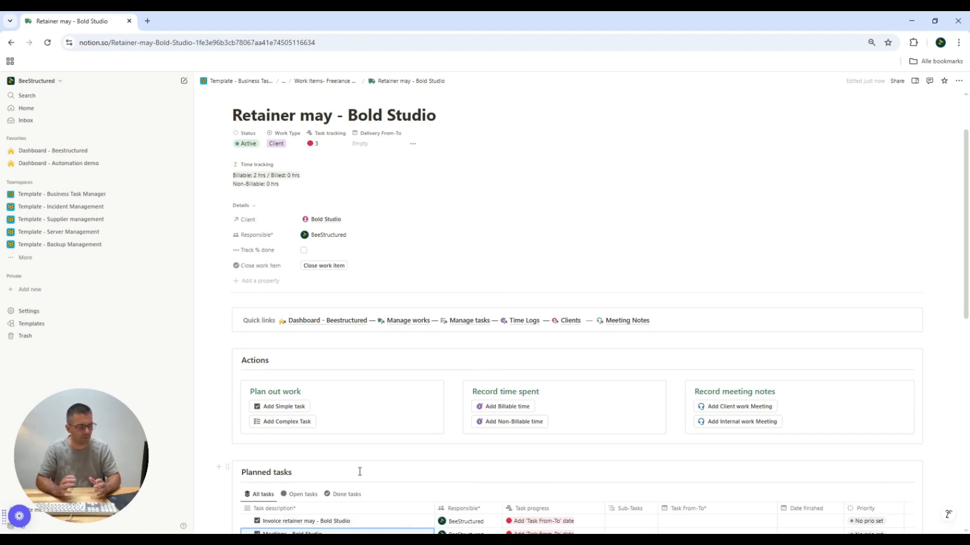
From the Beestructured dashboard's active tasks, set the Task From-To date of the invoice task to May 31, 2025.
click(345, 321)
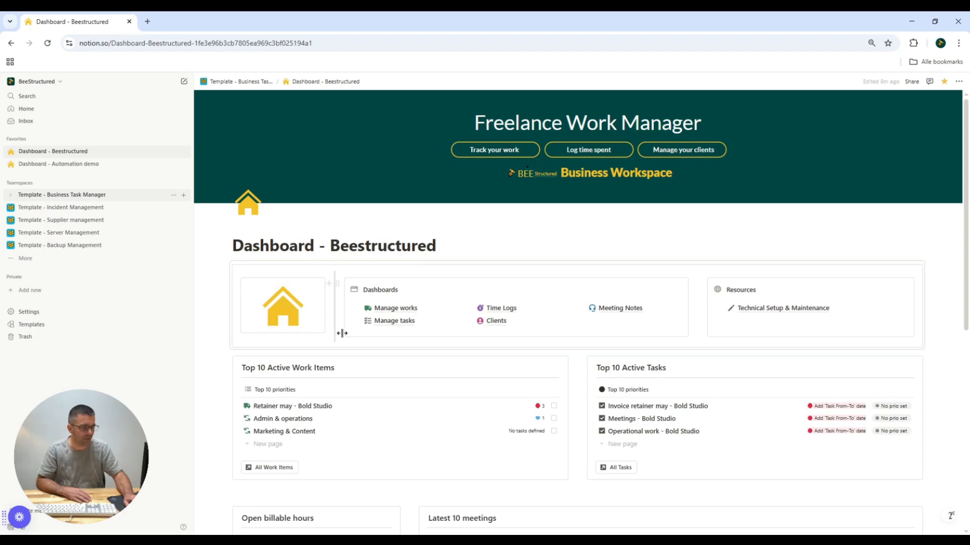
scroll(342, 333, down, 2)
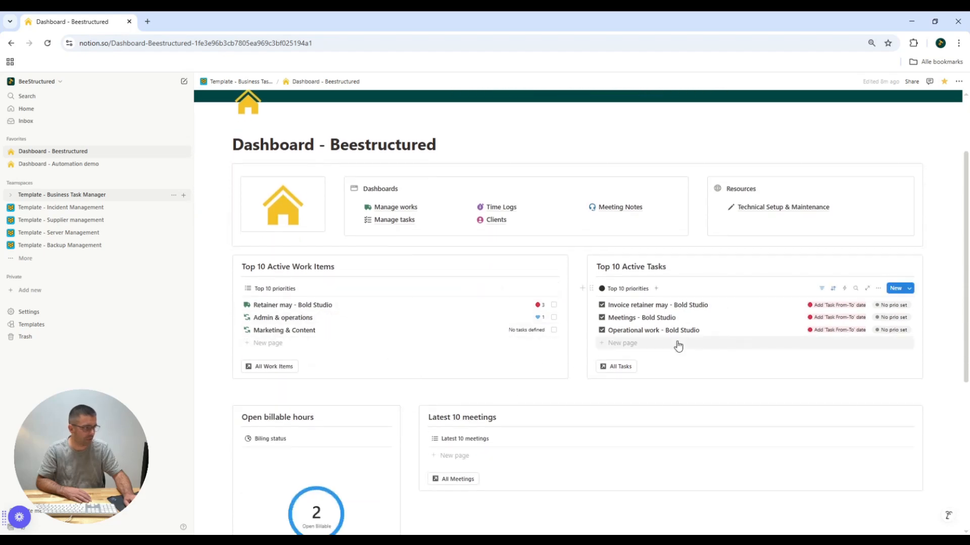
click(675, 306)
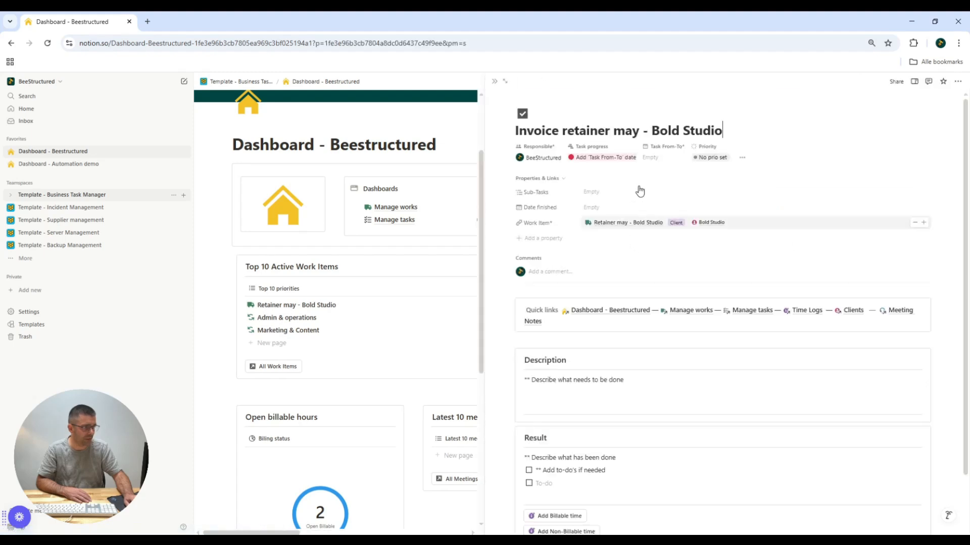
click(657, 158)
click(714, 264)
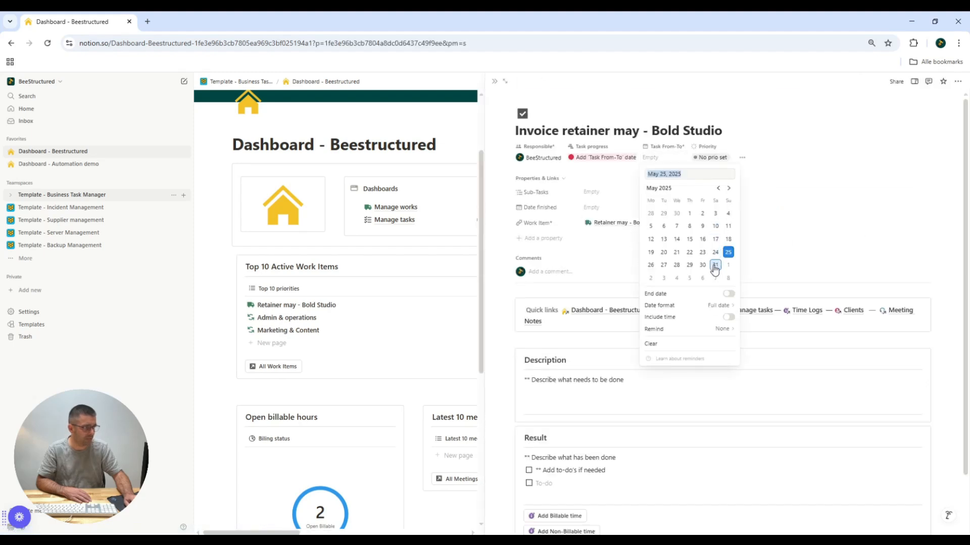
click(495, 83)
click(494, 83)
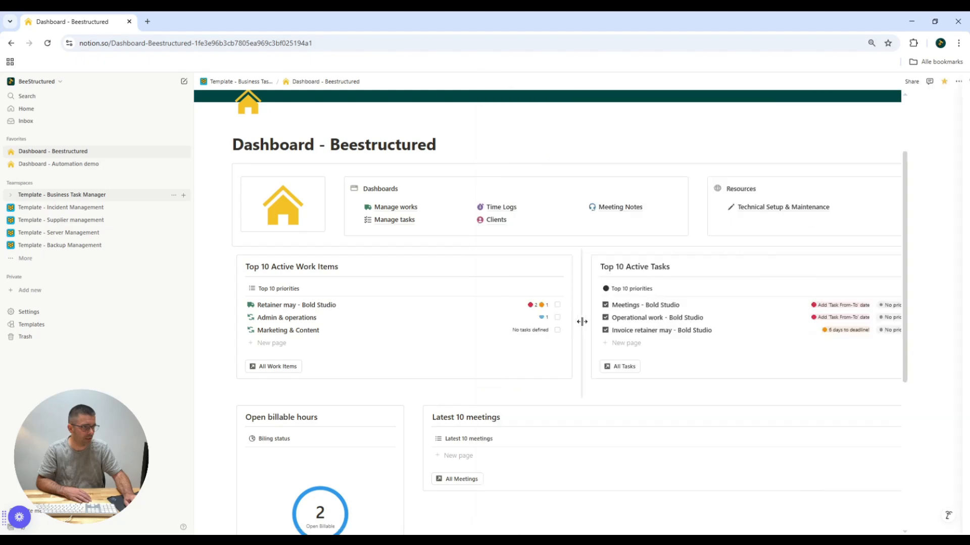
Set the Task From-To date to May 31, 2025 for the Operational work and Meetings tasks.
click(642, 320)
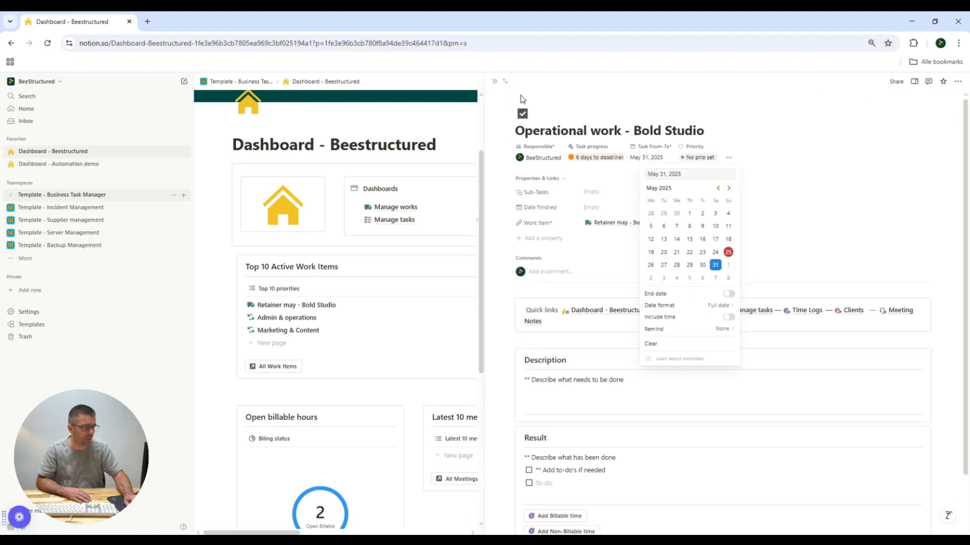
click(523, 100)
click(495, 82)
click(645, 305)
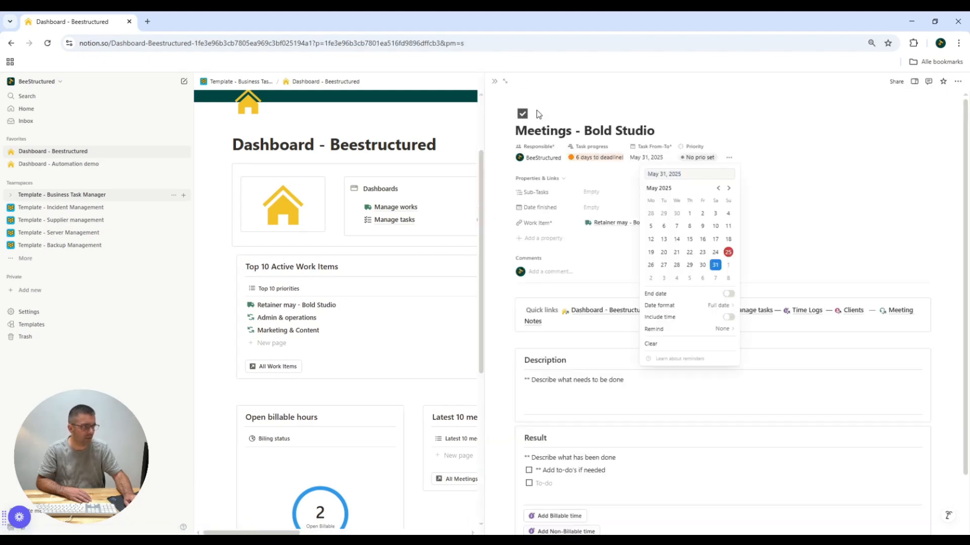
click(675, 407)
Add a billable time record to the Meetings task with 1 hour and "Operatinal manager meeting" as extra info.
scroll(606, 425, down, 2)
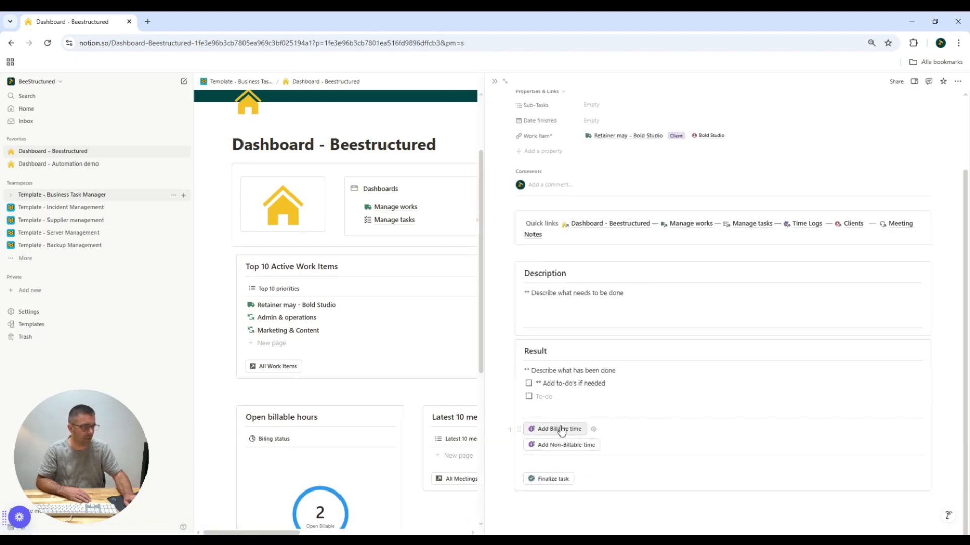
scroll(581, 425, up, 2)
scroll(609, 418, down, 2)
click(565, 428)
click(511, 343)
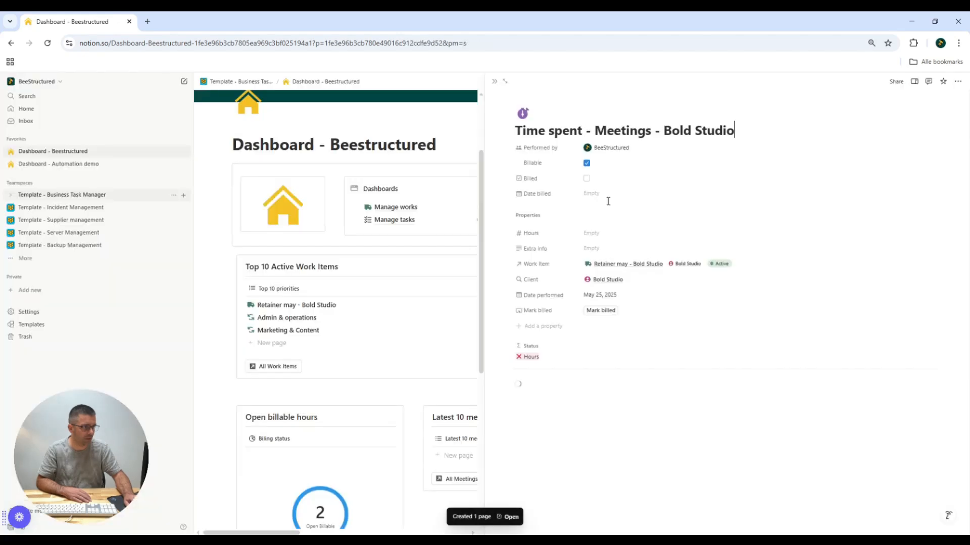
click(595, 192)
text(1)
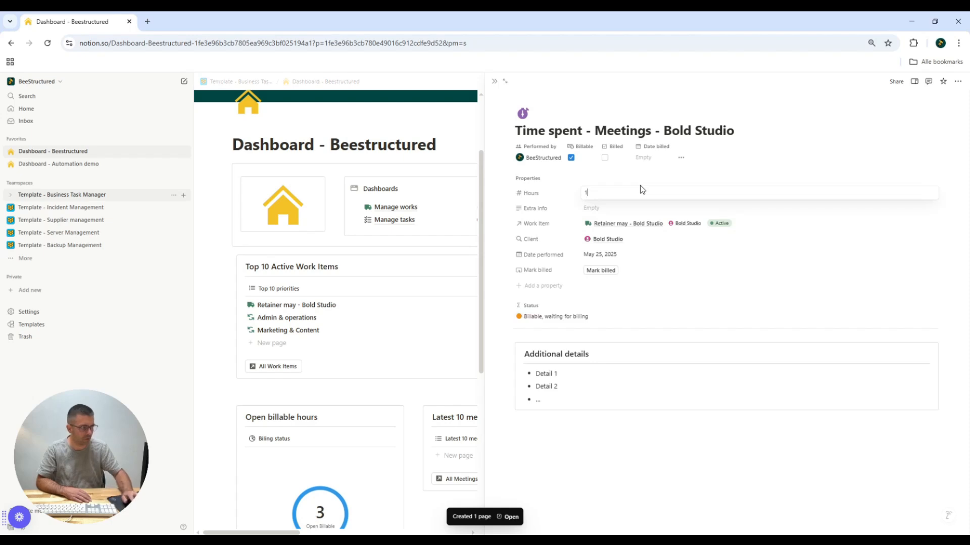
click(605, 211)
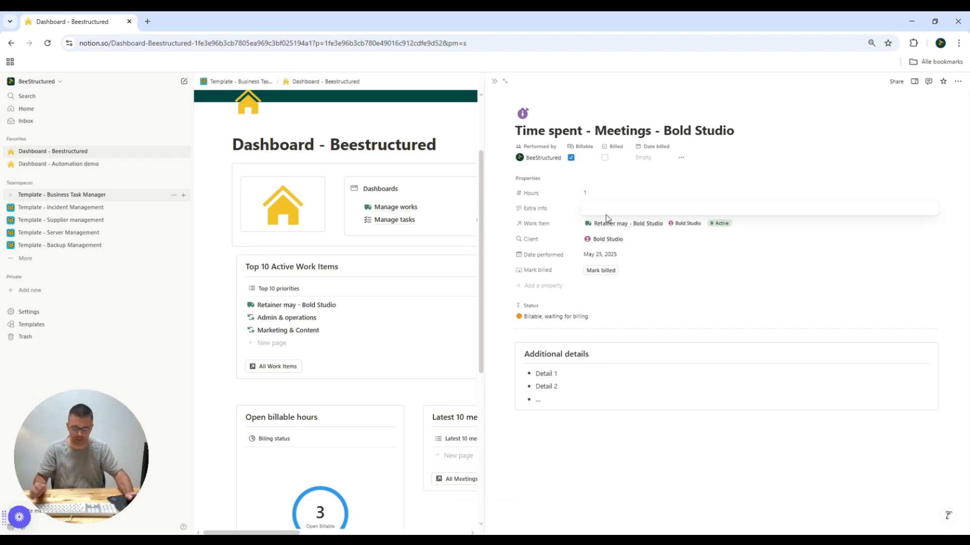
text(Operatinal manager meeting)
click(457, 392)
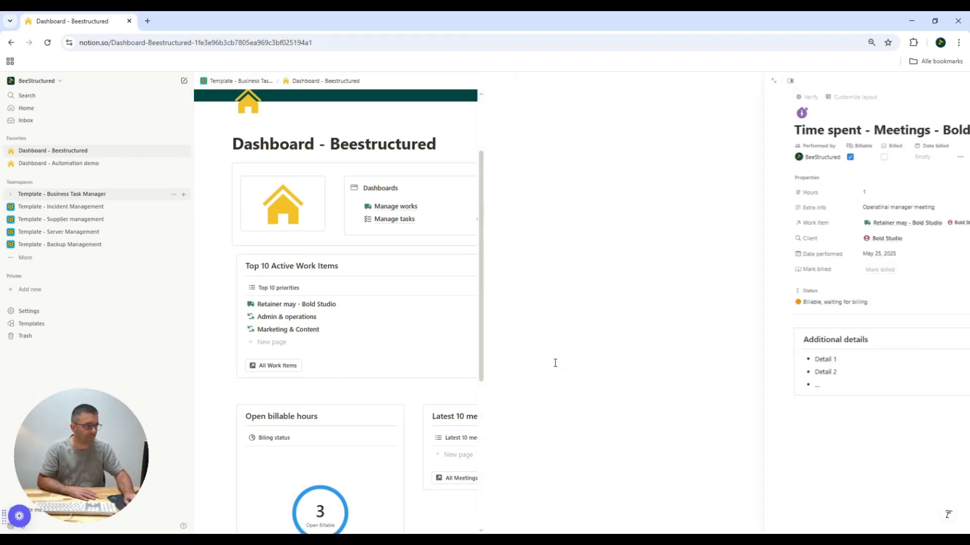
Add a billable time record to the Operational work task with 2 hours and extra info about updating the supplier database and onboarding.
click(642, 331)
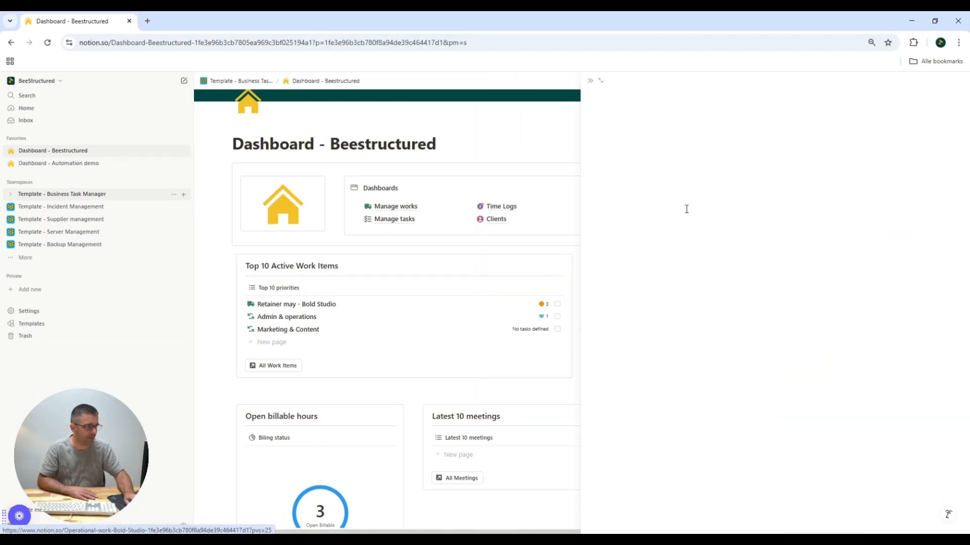
scroll(637, 422, down, 2)
click(559, 428)
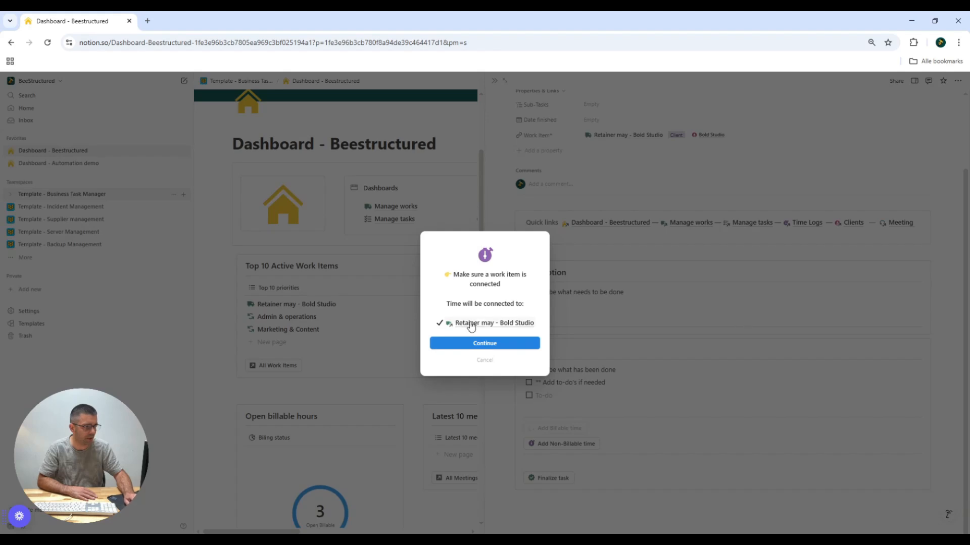
click(487, 343)
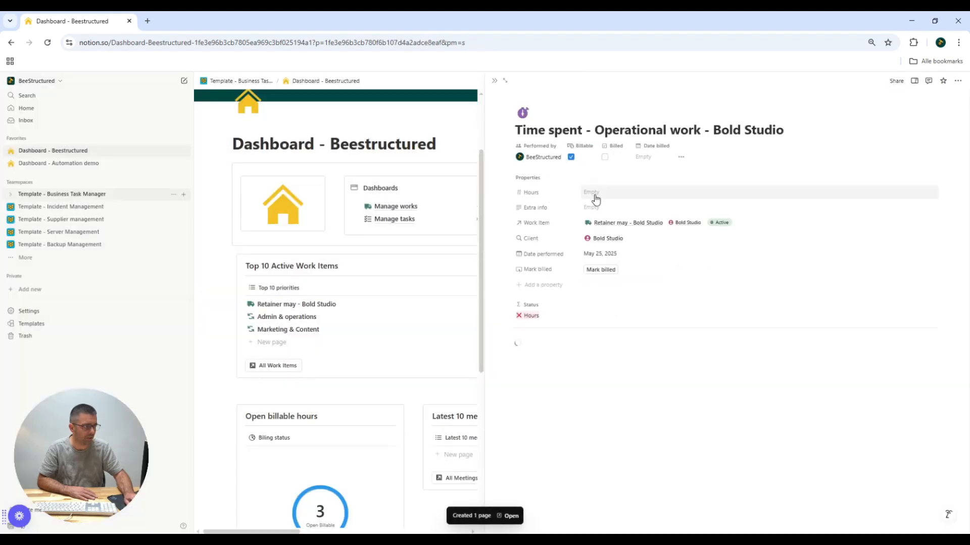
click(597, 195)
text(2)
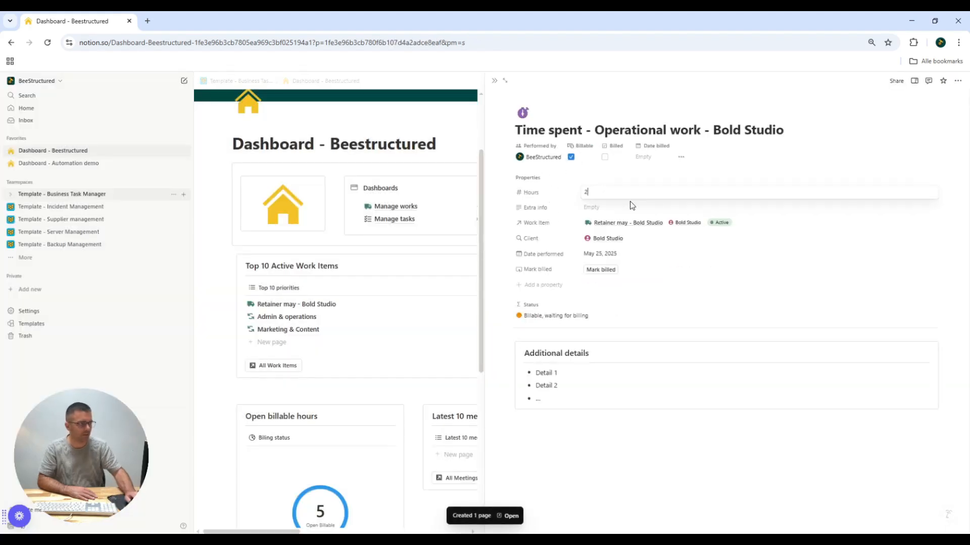
click(613, 208)
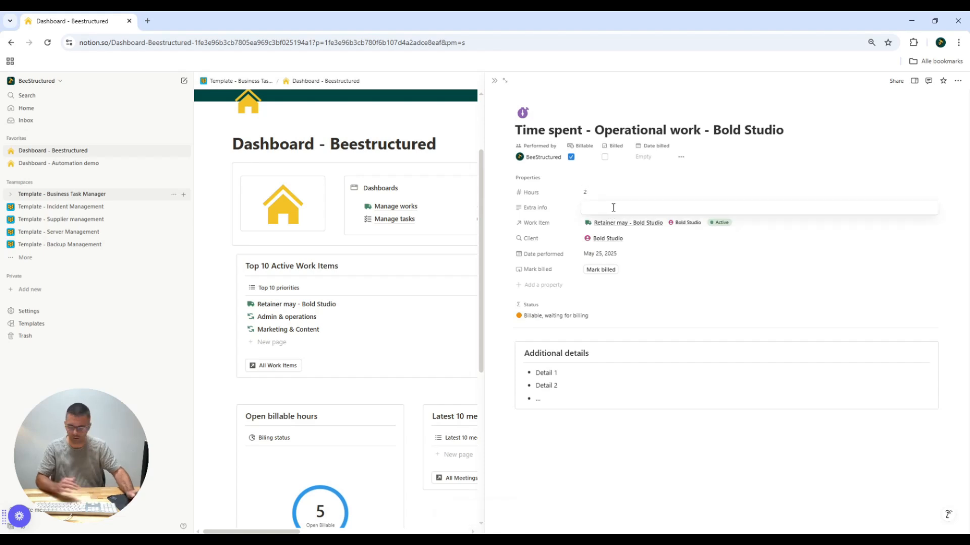
text(Up)
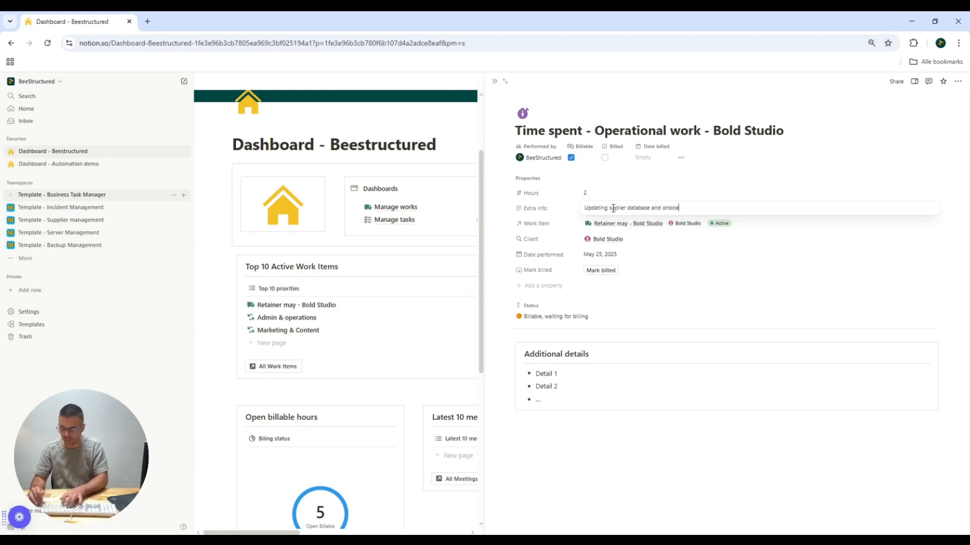
text(g)
click(494, 81)
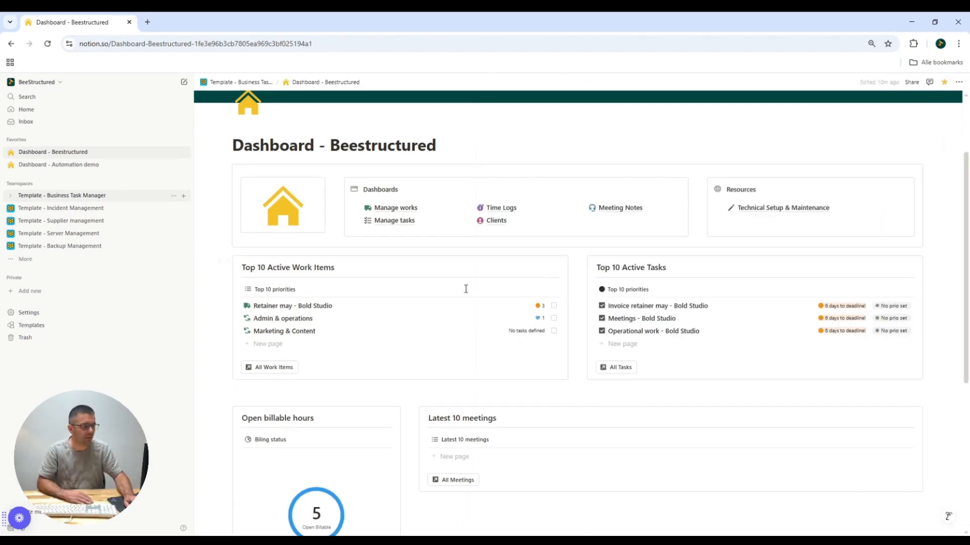
From the Beestructured dashboard, go to the Clients overview and open the Bold Studio client page.
scroll(584, 435, up, 1)
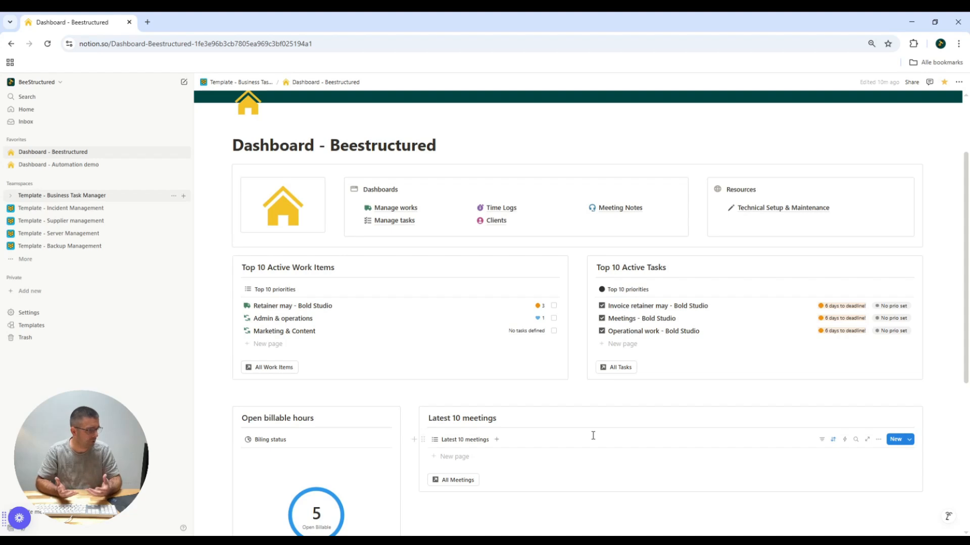
right_click(593, 410)
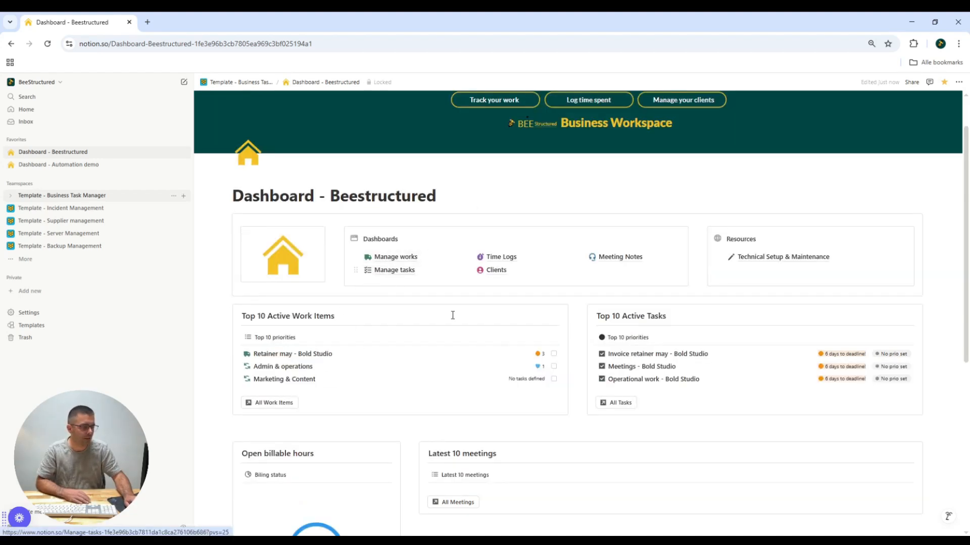
click(495, 271)
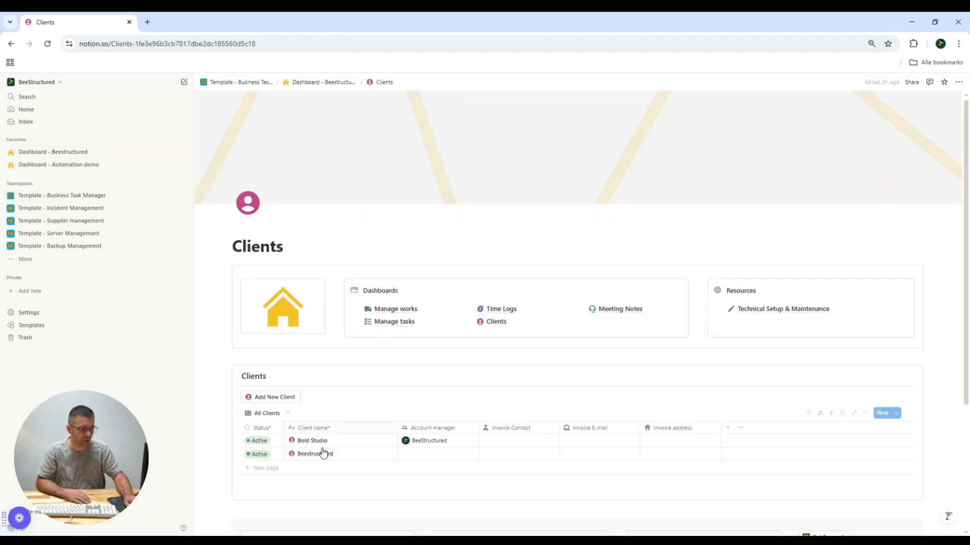
click(384, 441)
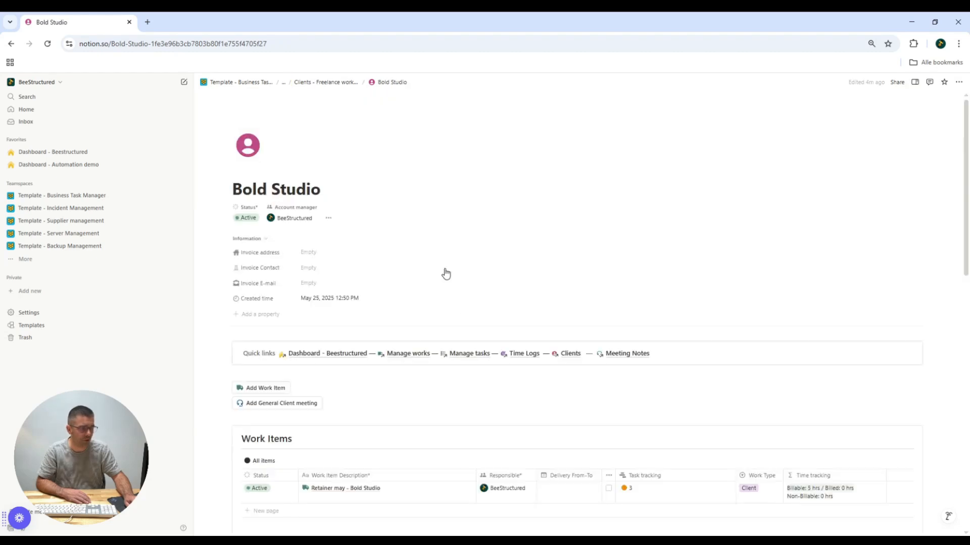
Add a work item to the Bold Studio client and title it "Create new website - Bold Studio".
click(267, 388)
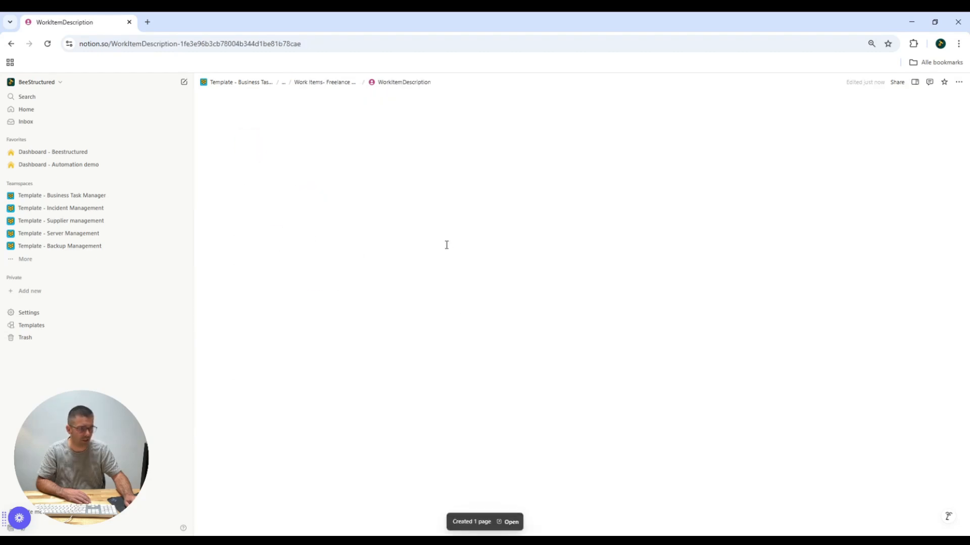
drag(416, 190, 239, 191)
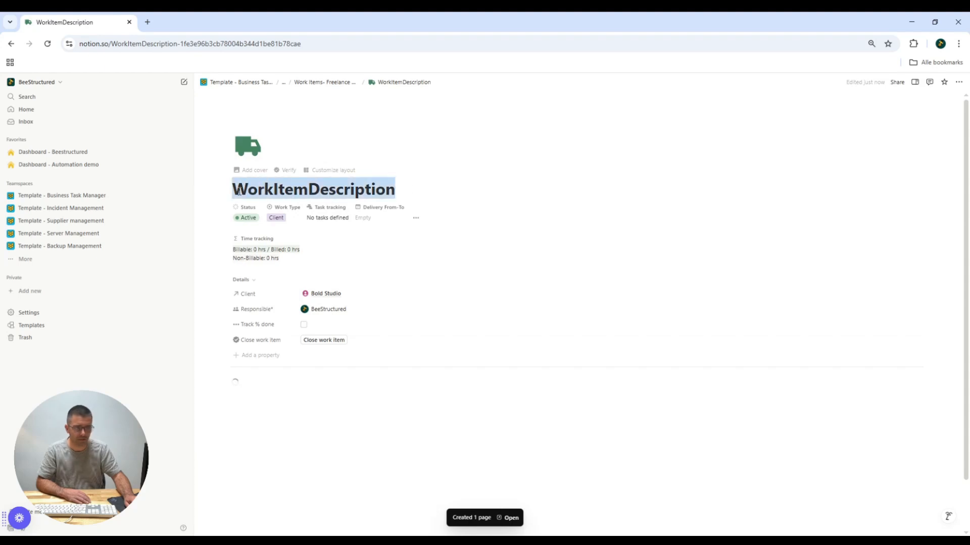
text(Crea)
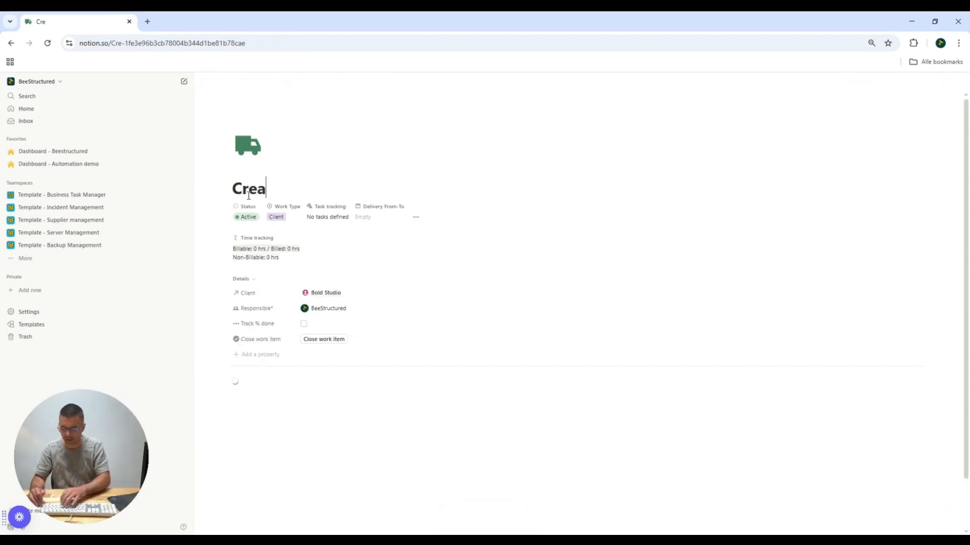
key(BackSpace)
text(new websot)
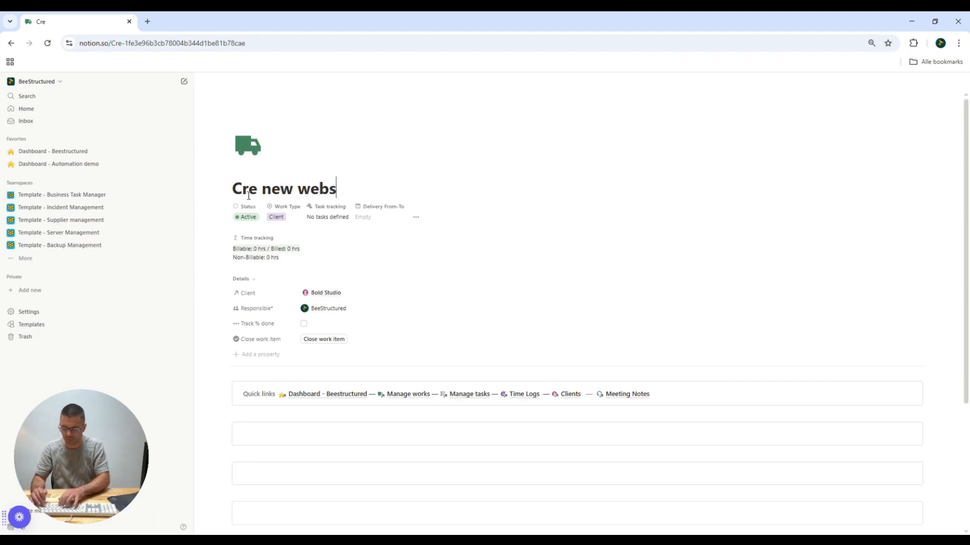
key(BackSpace)
key(BackSpace)
text(ite Bold Studio)
key(ctrl+Left)
key(ctrl+Left)
text(-)
scroll(453, 427, down, 1)
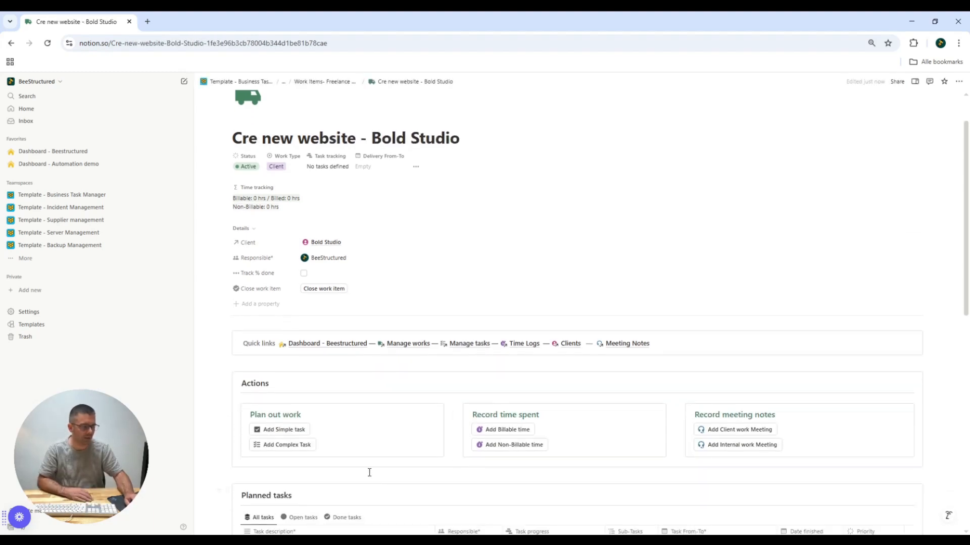
text(ate)
Add a client work meeting to the new website work item, ending its title with "Kickoff meeting".
click(735, 433)
key(BackSpace)
key(BackSpace)
key(BackSpace)
key(BackSpace)
key(BackSpace)
key(BackSpace)
key(BackSpace)
text(Kickoff meeting)
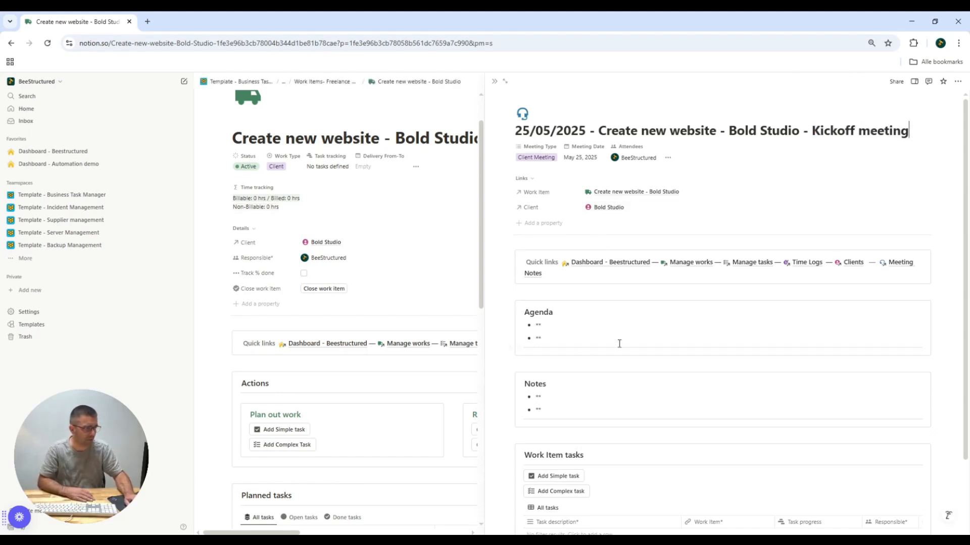
Open the kickoff meeting as a full page and add a simple task named "Create initial website design".
scroll(619, 344, down, 2)
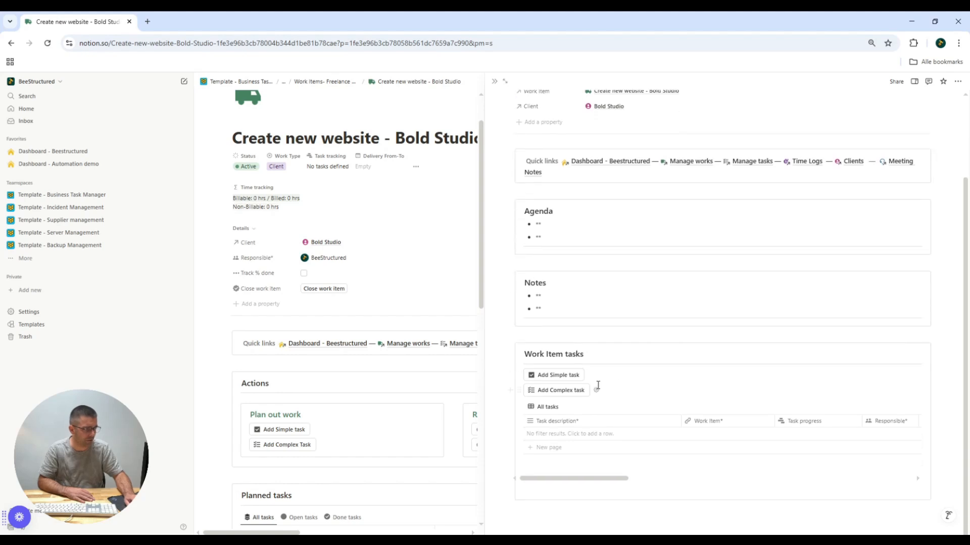
click(504, 81)
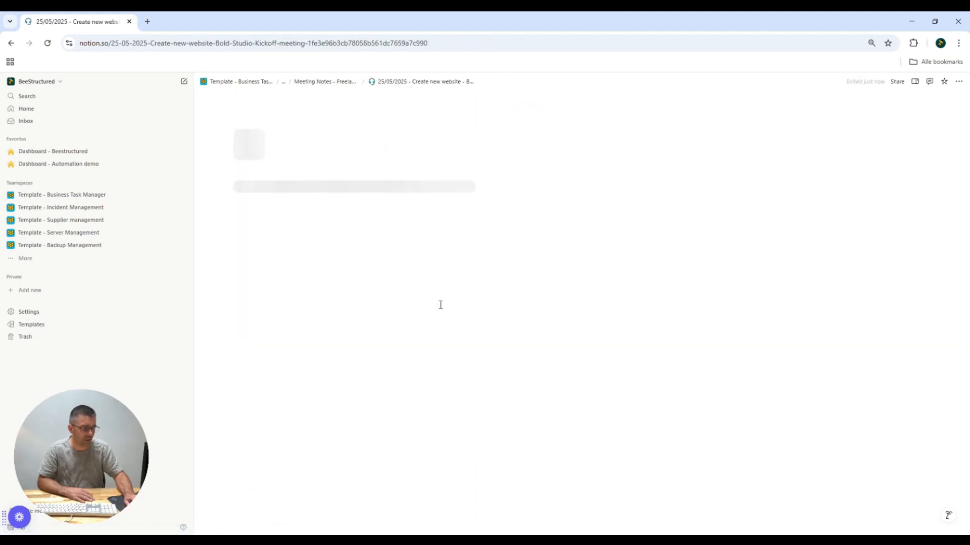
scroll(302, 349, down, 3)
click(288, 375)
click(309, 433)
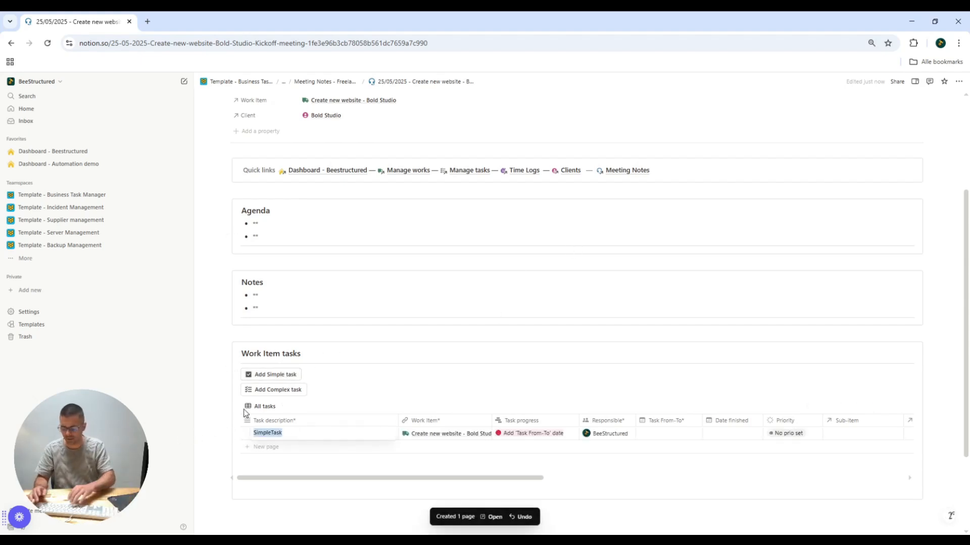
text(Cre)
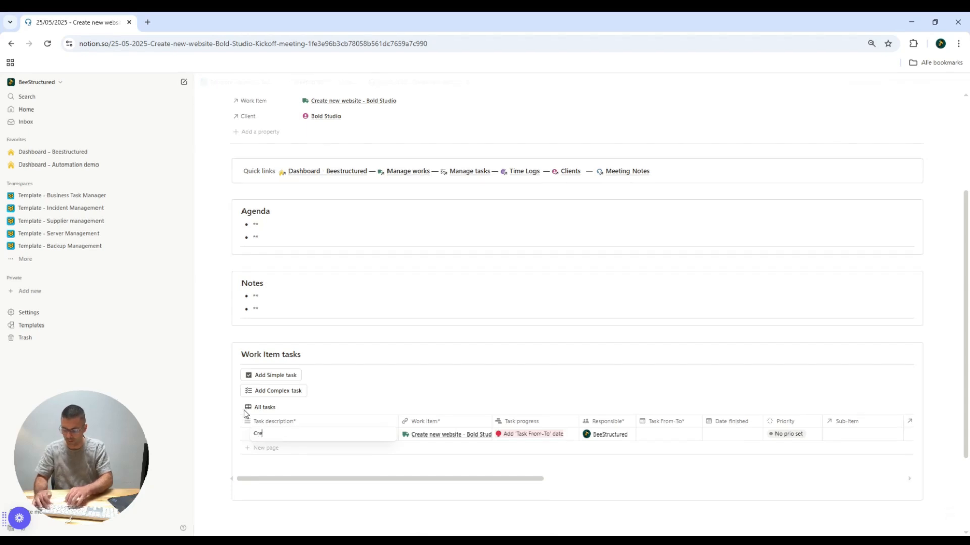
text(ate initial website desig)
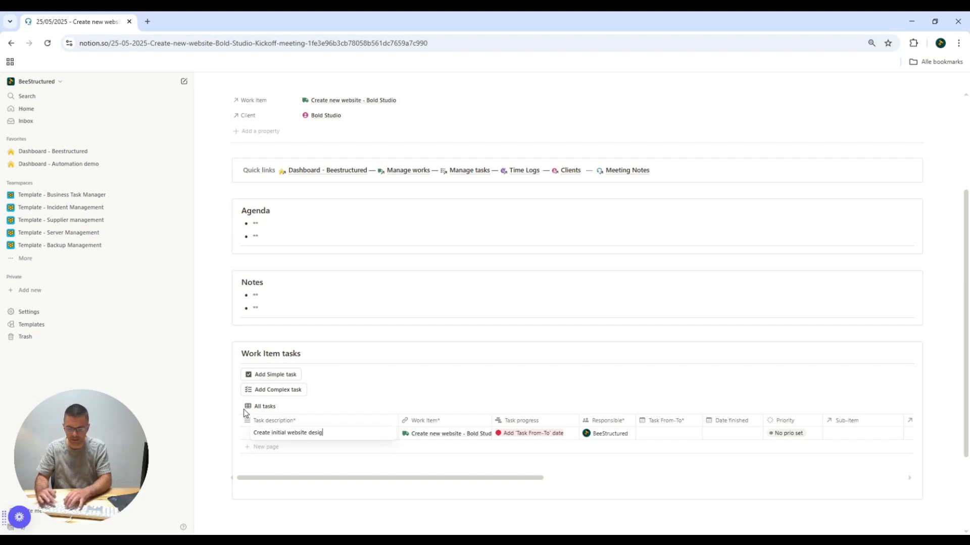
text(n)
key(Return)
Set the website design task's Task From-To range to May 26, 2025 through May 31, 2025.
click(653, 436)
click(647, 340)
click(724, 369)
click(711, 340)
click(553, 376)
Open the website design task from the dashboard's active tasks and append "- Bold Studio" to its title.
scroll(445, 353, up, 2)
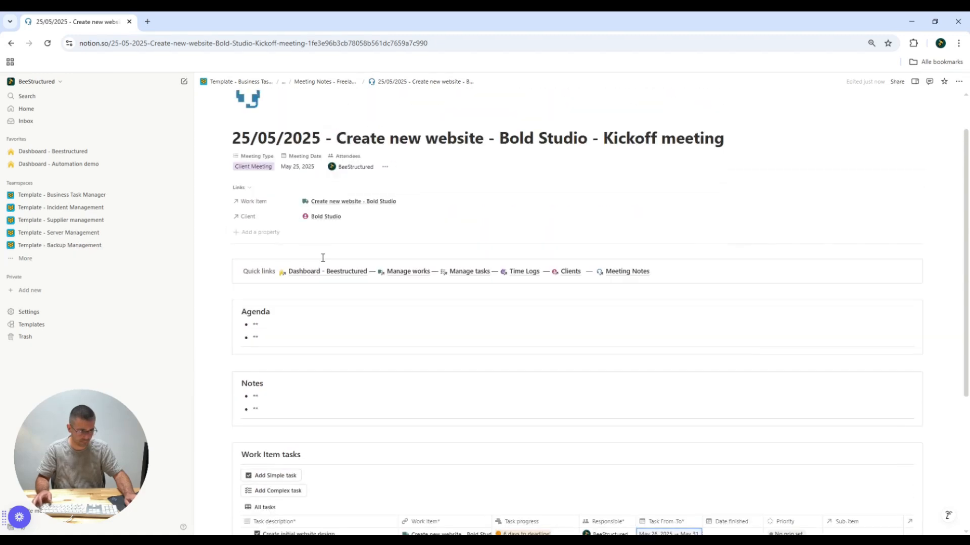
click(326, 278)
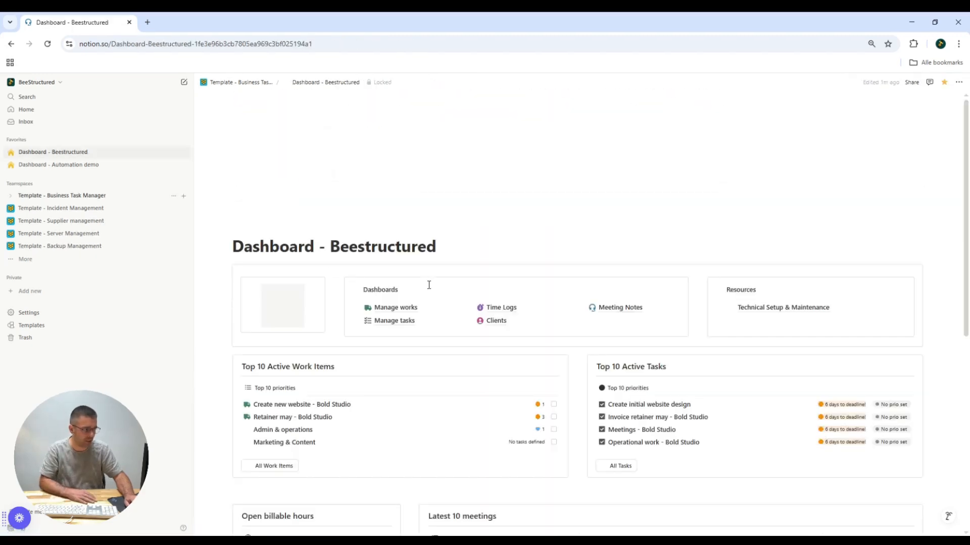
click(640, 401)
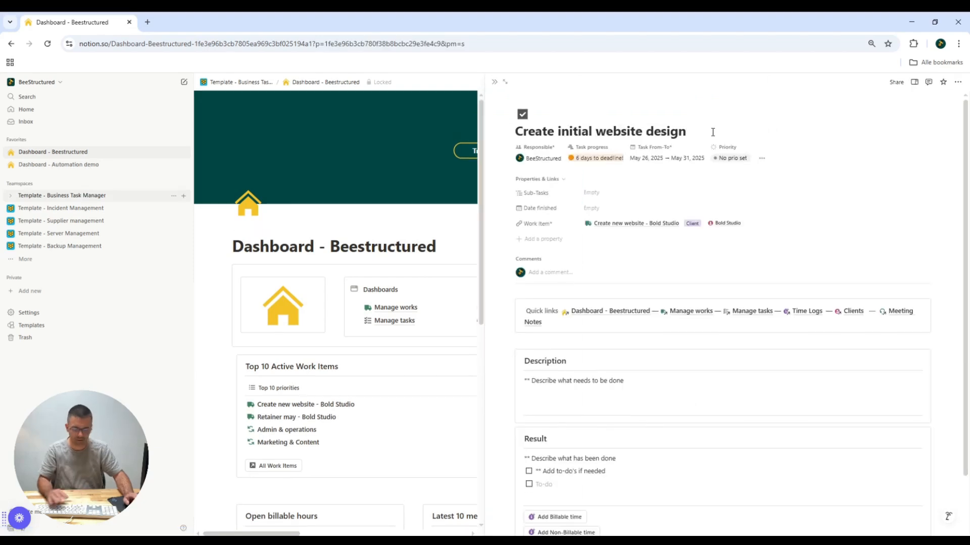
click(712, 129)
text(- S)
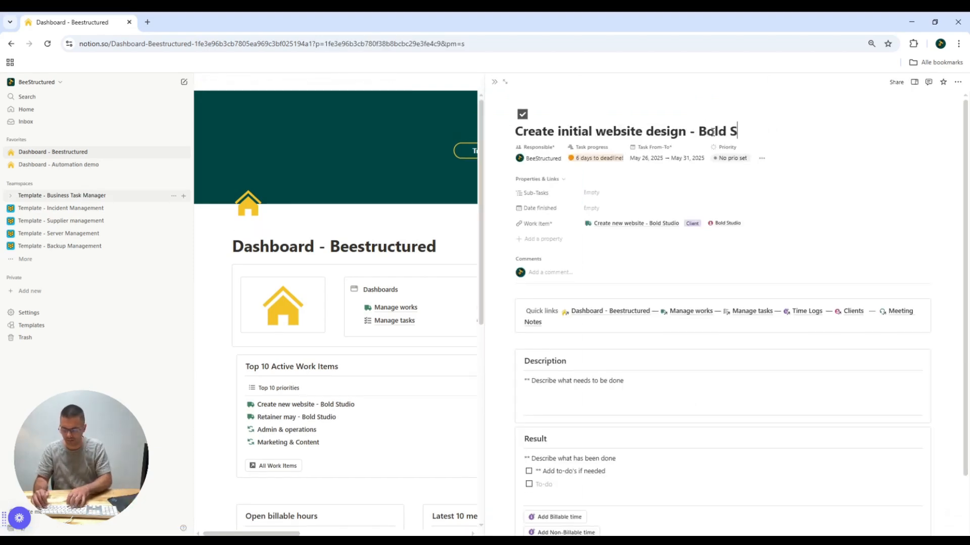
Add a billable time record to the website design task with 2 hours and "Creating first draft" as extra info.
scroll(610, 307, down, 3)
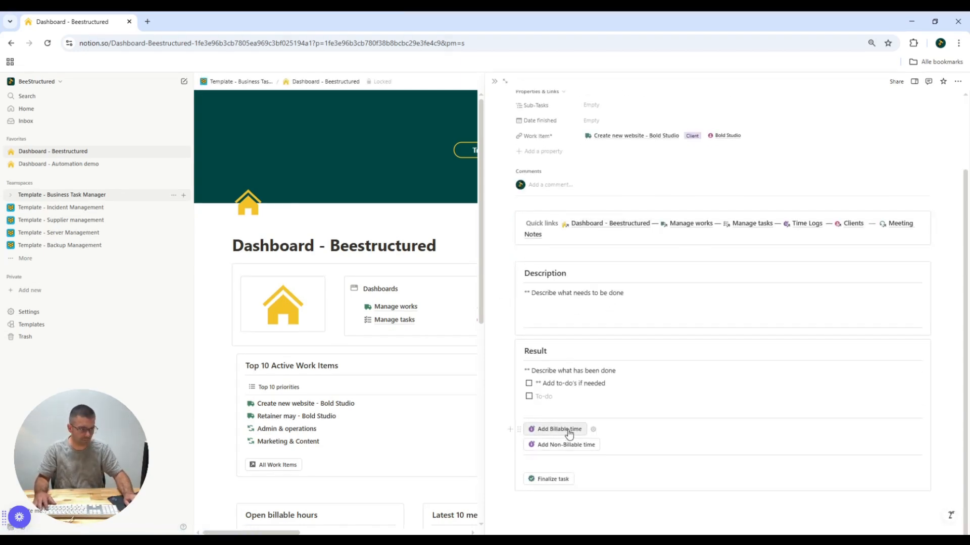
click(566, 430)
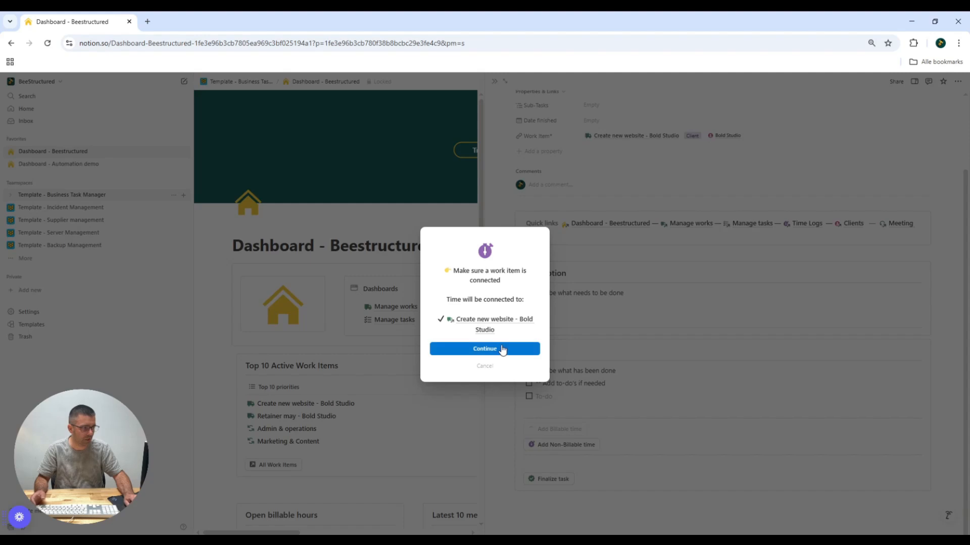
key(Return)
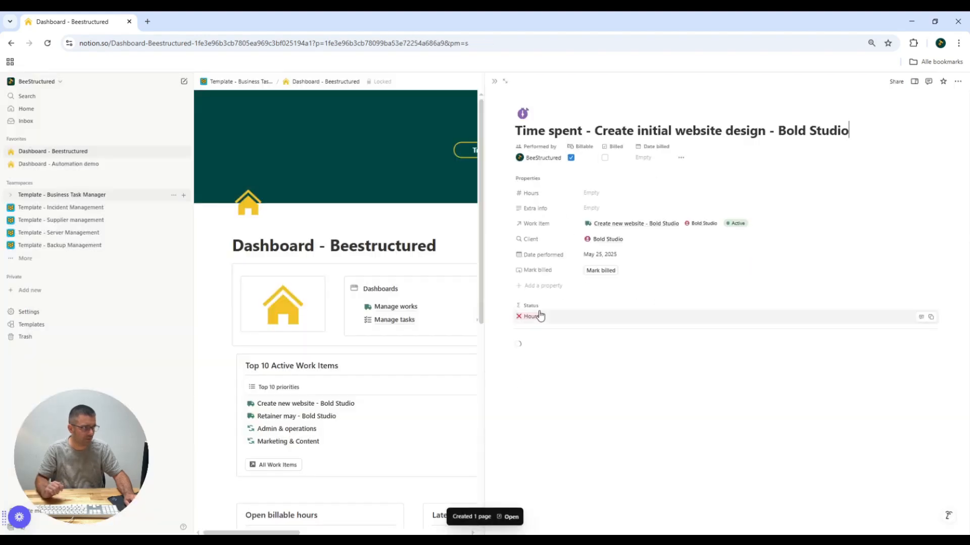
click(591, 193)
text(2)
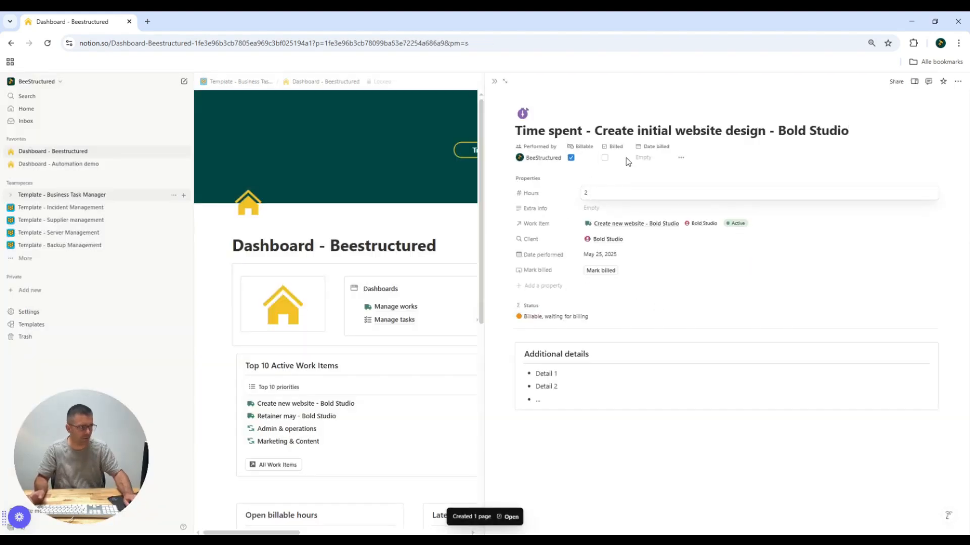
click(629, 208)
text(Creating fir)
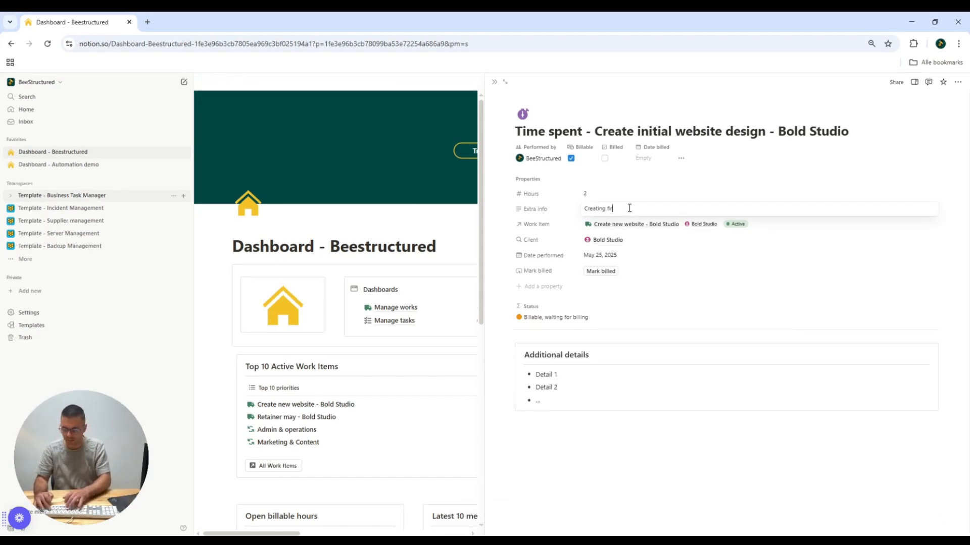
key(Escape)
key(Escape)
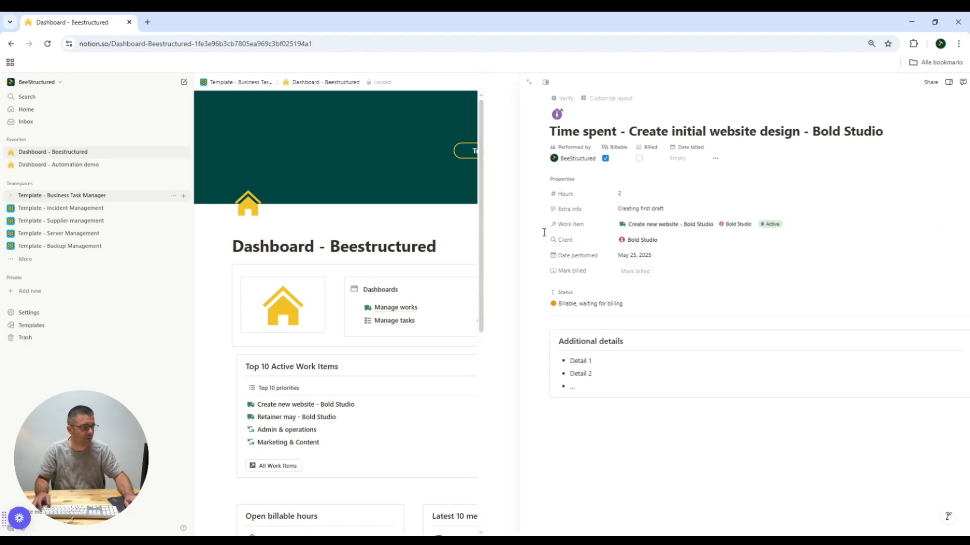
In the "Create new website - Bold Studio" work item, add a client work meeting with its title ending in "Update Meeting".
click(314, 405)
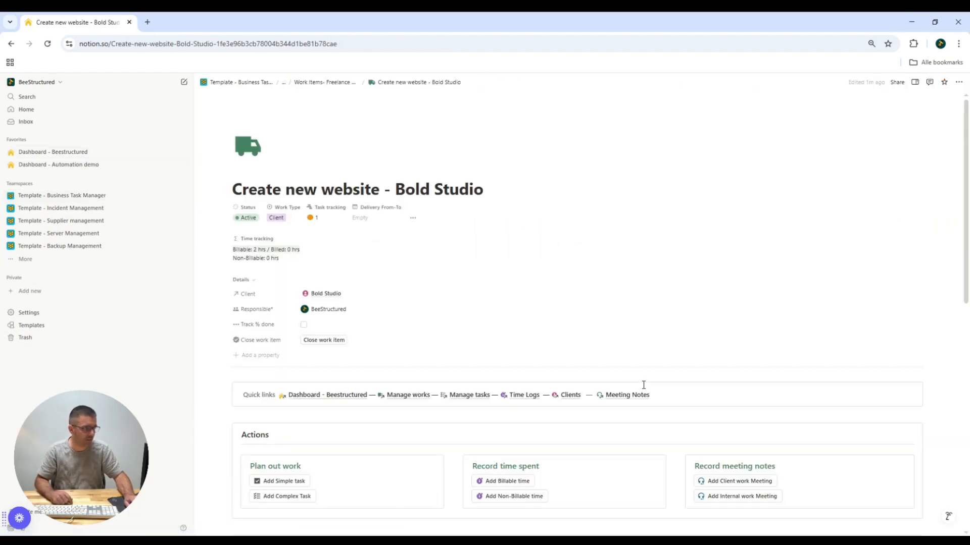
scroll(642, 383, down, 2)
scroll(646, 380, down, 5)
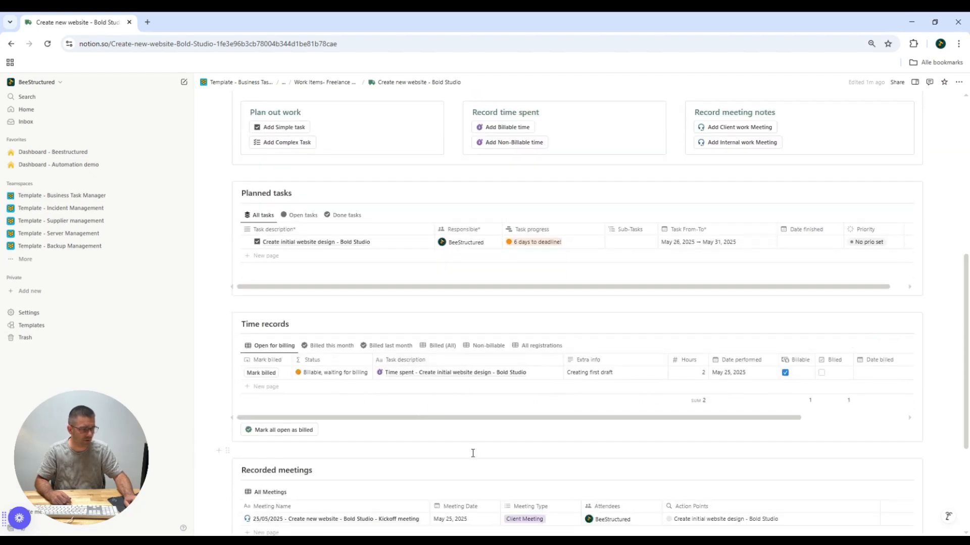
scroll(446, 461, down, 1)
scroll(446, 435, up, 5)
scroll(567, 420, up, 1)
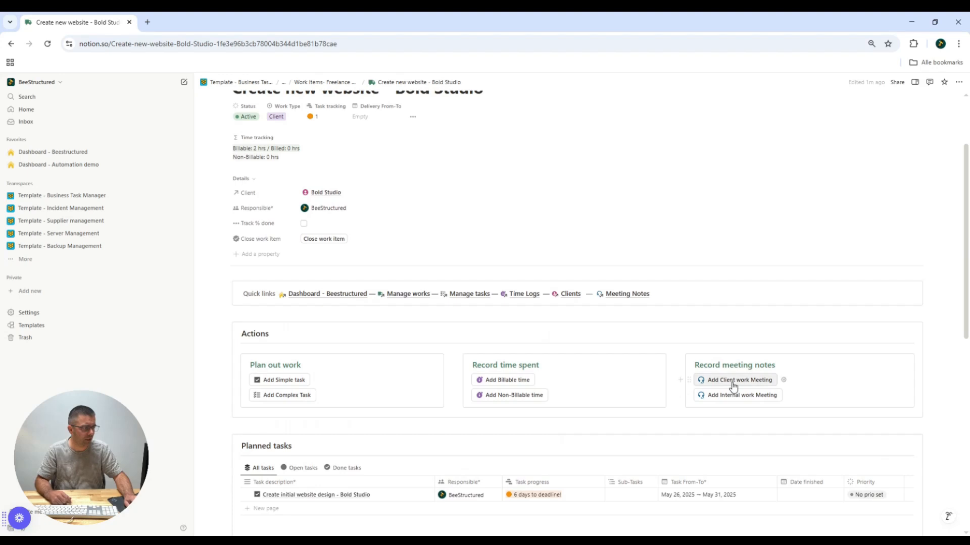
click(733, 381)
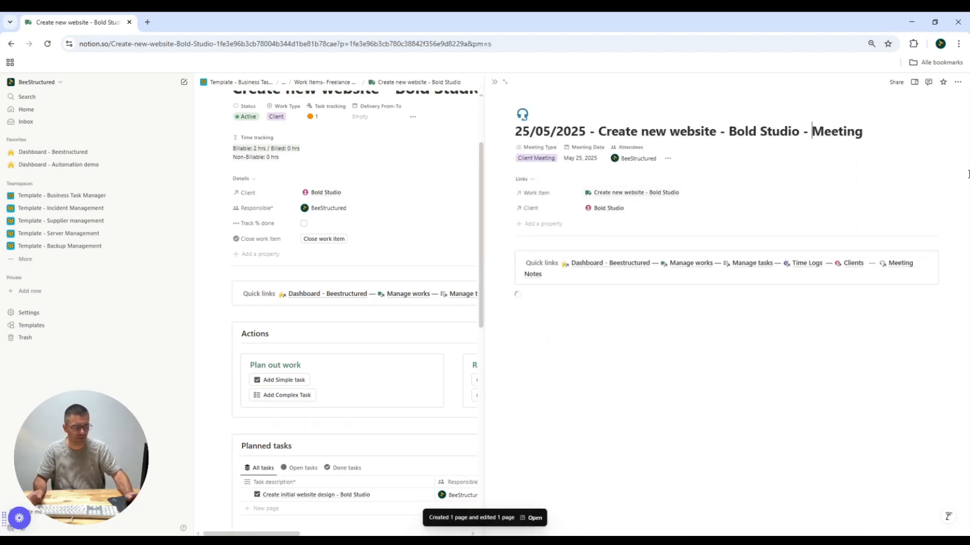
text(Update)
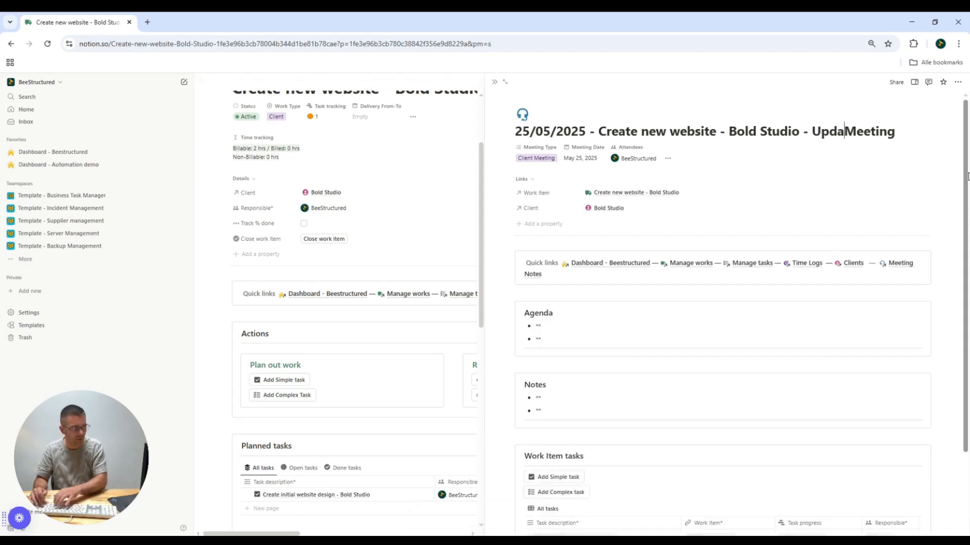
Open the update meeting as a full page and examine its work item tasks, including the website design task's details.
click(505, 84)
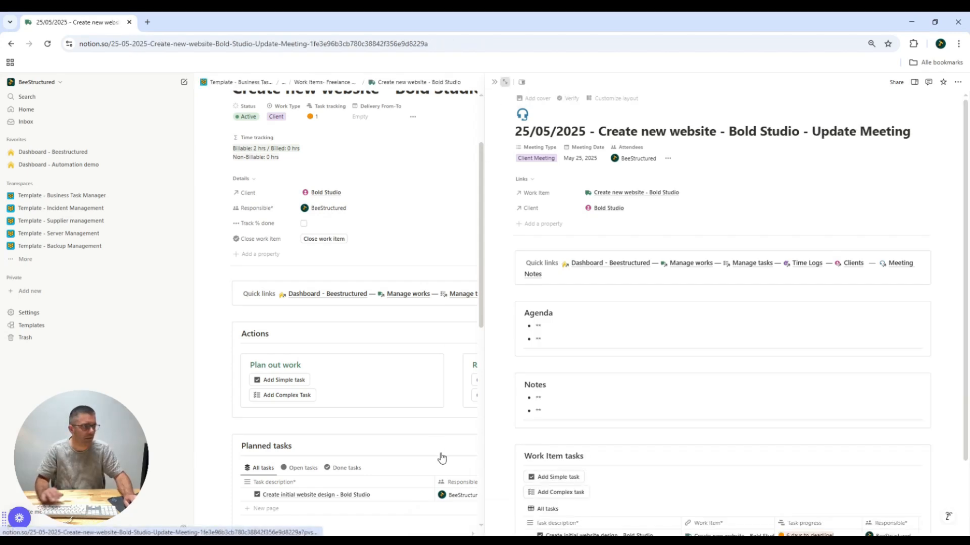
scroll(320, 372, down, 2)
scroll(320, 372, down, 2)
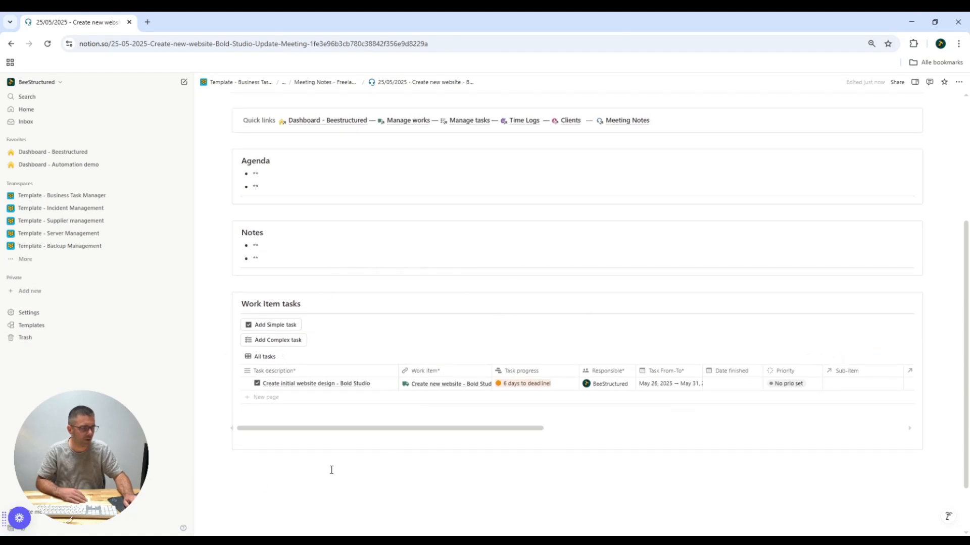
click(387, 385)
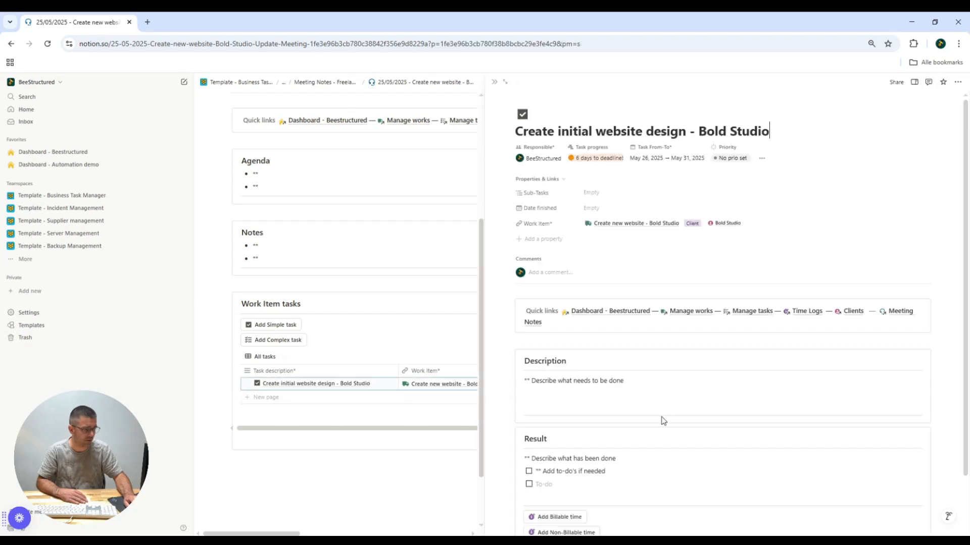
scroll(660, 418, down, 2)
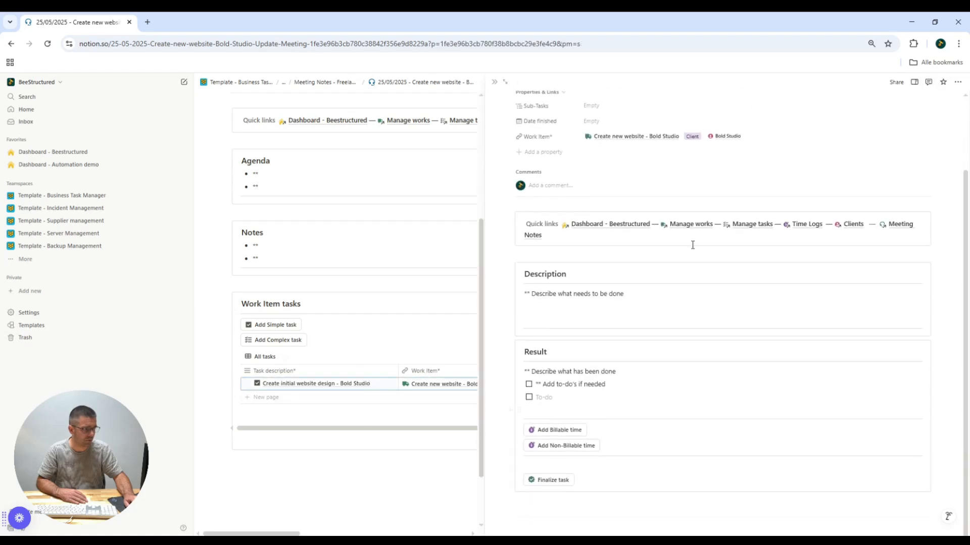
click(495, 84)
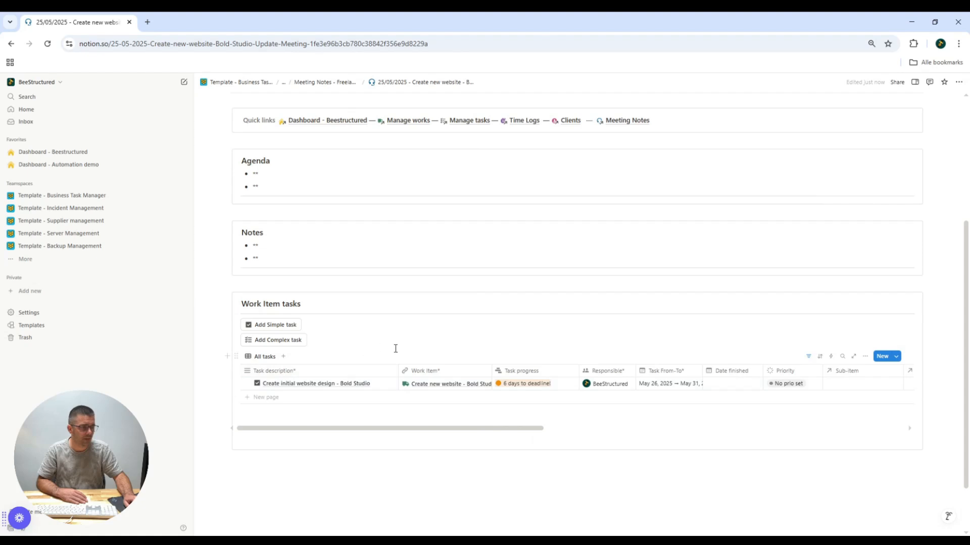
Add a simple task to the update meeting's work item tasks and name it "Creating wireframes - Bold Studio".
scroll(395, 348, up, 1)
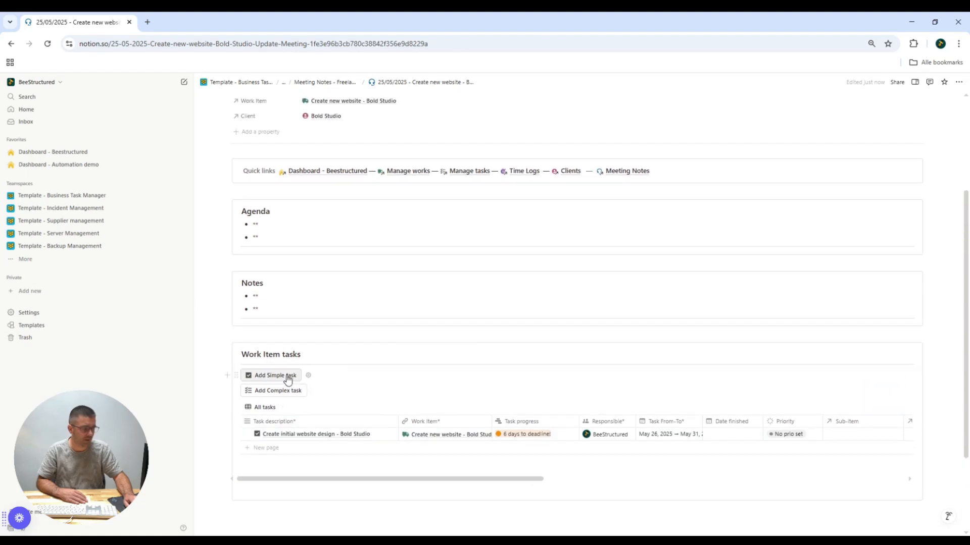
click(288, 376)
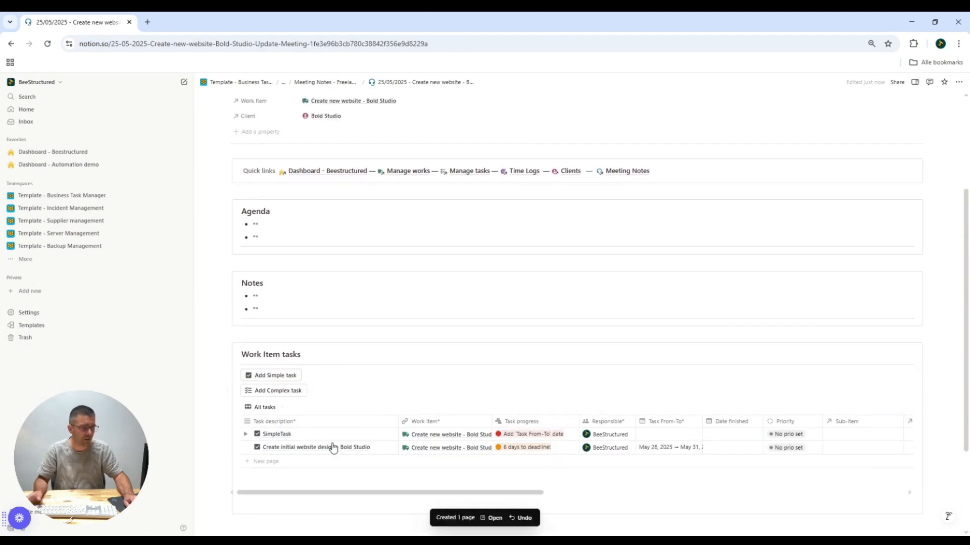
click(317, 433)
key(shift+Left)
key(shift+Left)
key(shift+Left)
key(shift+Left)
key(shift+Left)
key(shift+Left)
key(shift+Left)
key(shift+Left)
key(shift+Left)
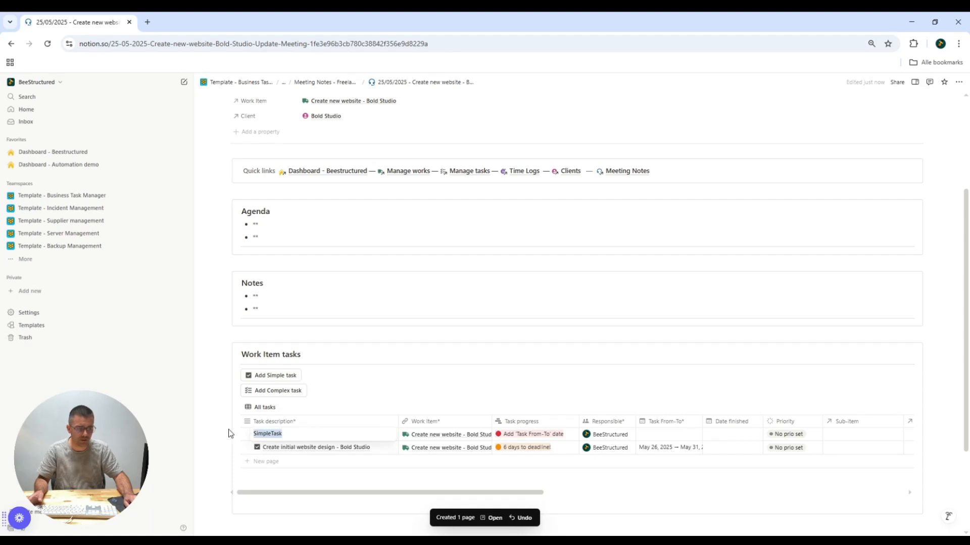
text(Creati)
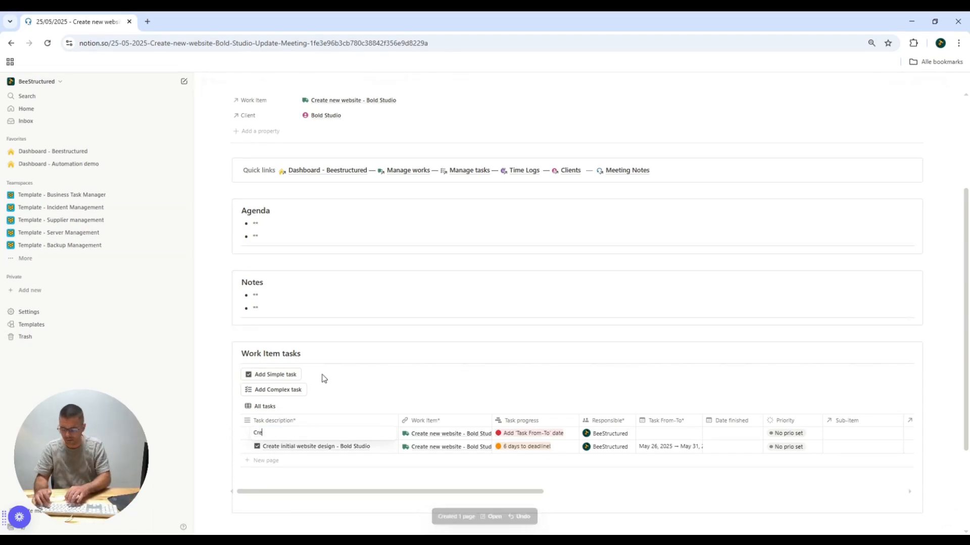
text(ng wire)
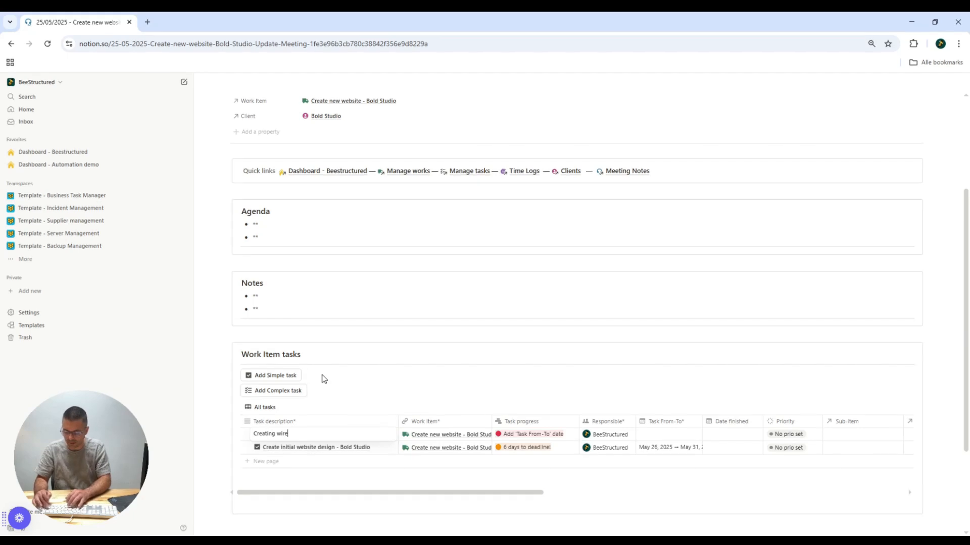
text(frames - Bold Studio)
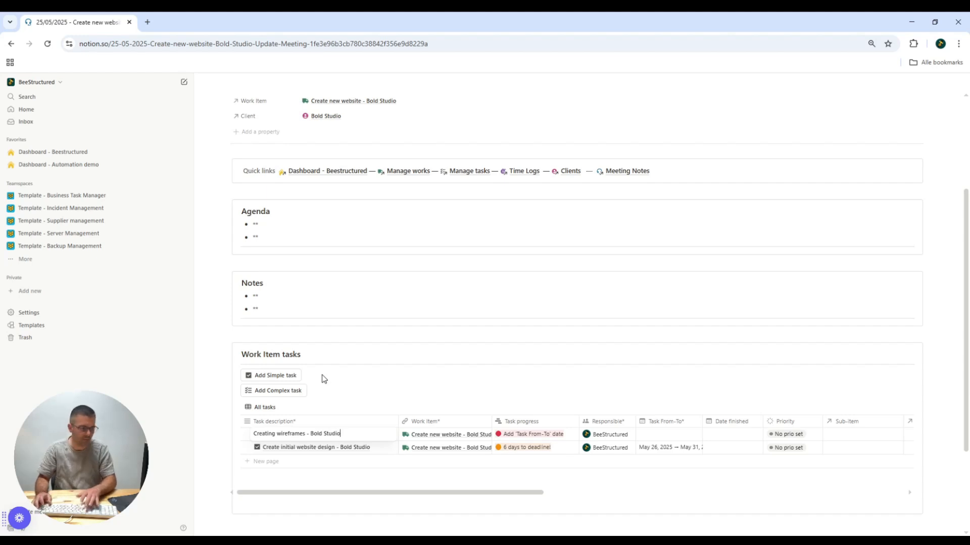
Set the wireframes task's From-To dates to June 2, 2025 through June 7, 2025.
click(637, 348)
click(660, 437)
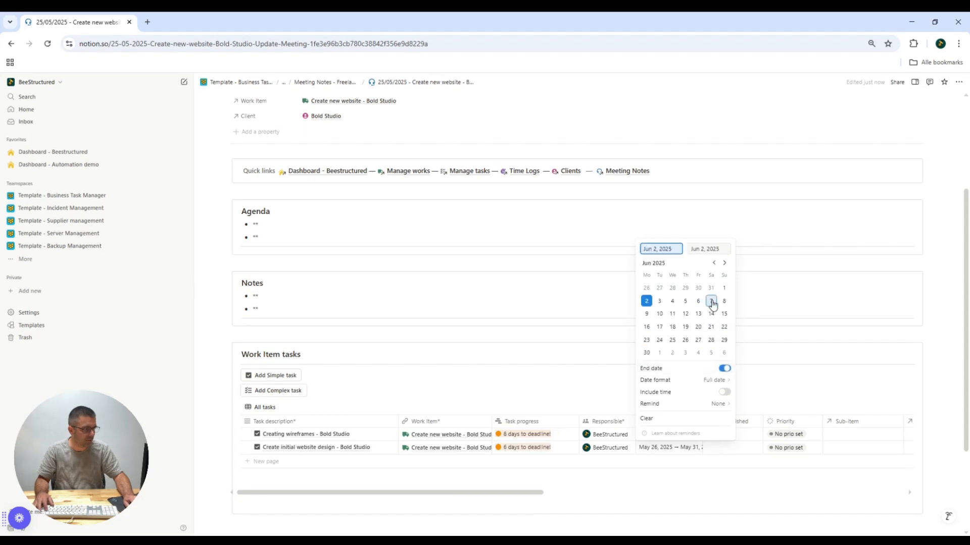
click(711, 301)
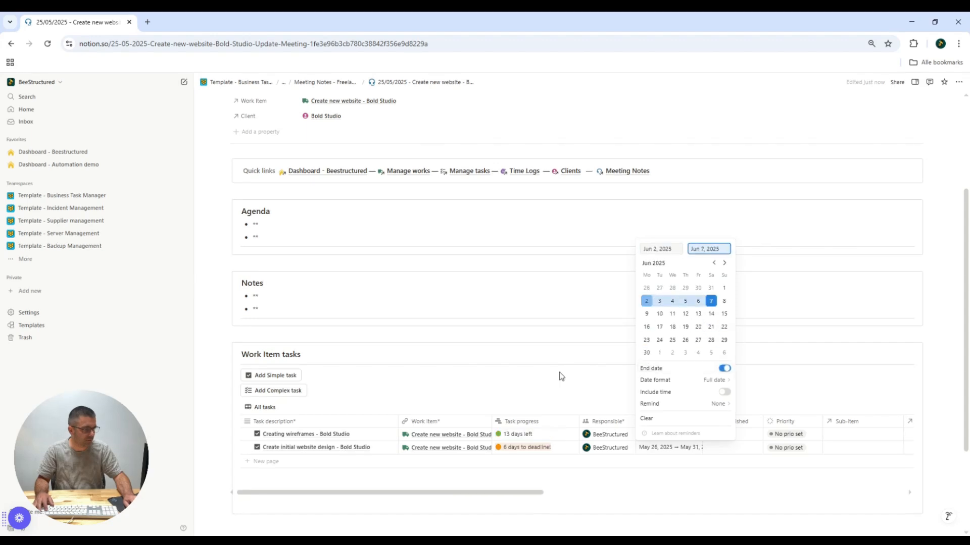
key(Escape)
Return to the Beestructured dashboard and examine the active work items, active tasks and latest meetings.
scroll(469, 269, up, 2)
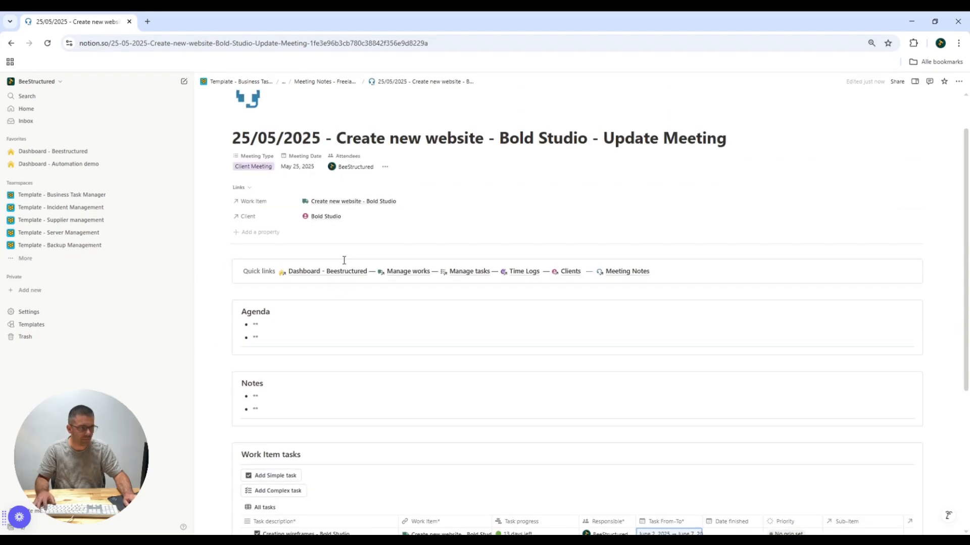
click(340, 271)
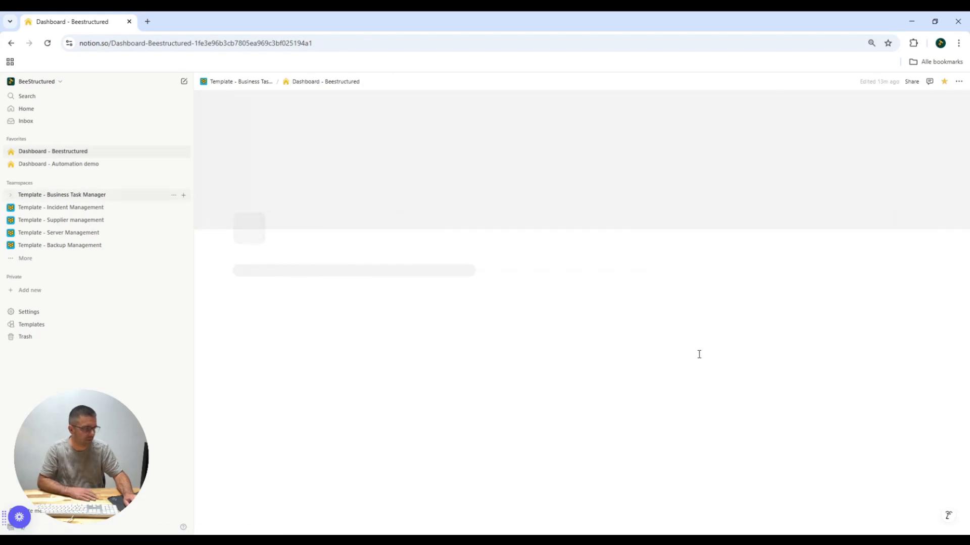
scroll(649, 494, down, 1)
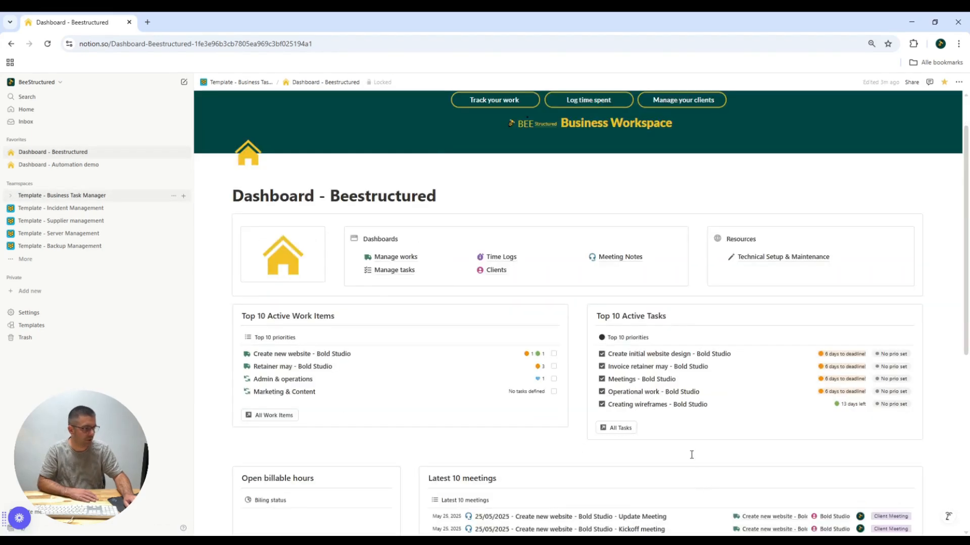
scroll(690, 444, down, 1)
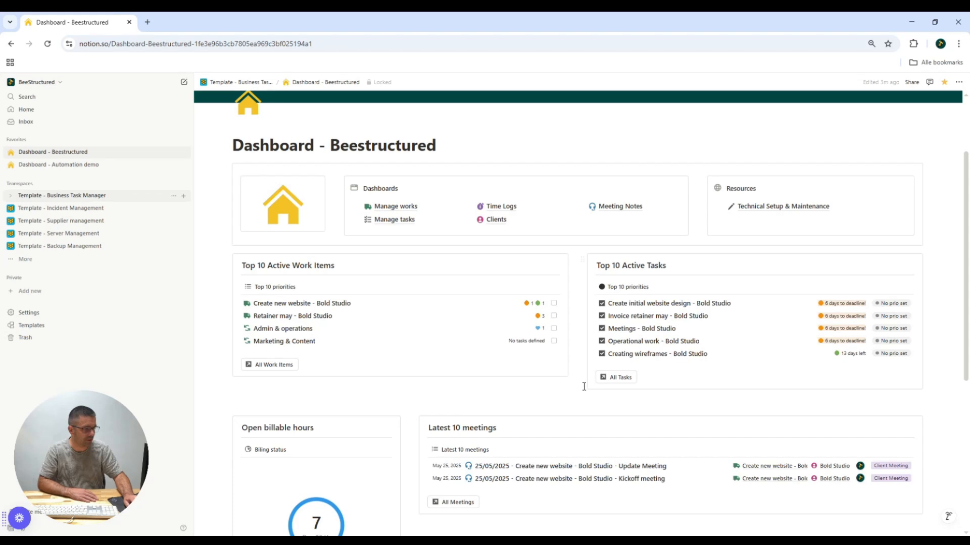
scroll(584, 386, up, 1)
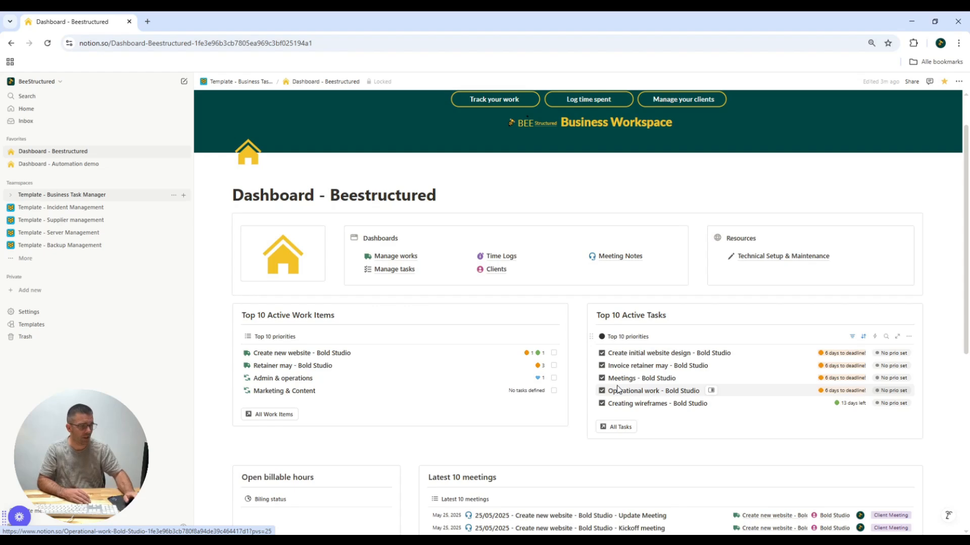
Open the "Create new website - Bold Studio" work item and mark all its open time records as billed.
click(319, 353)
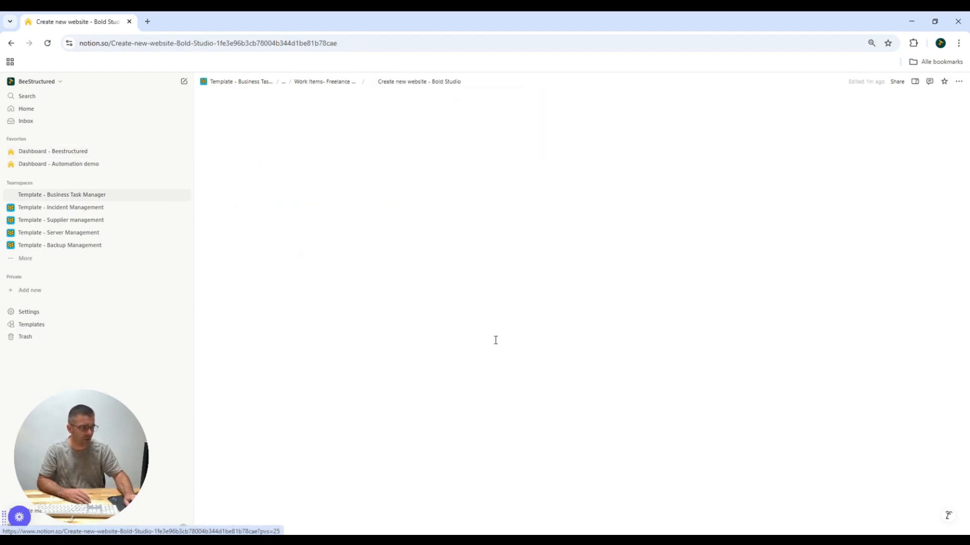
scroll(495, 340, down, 10)
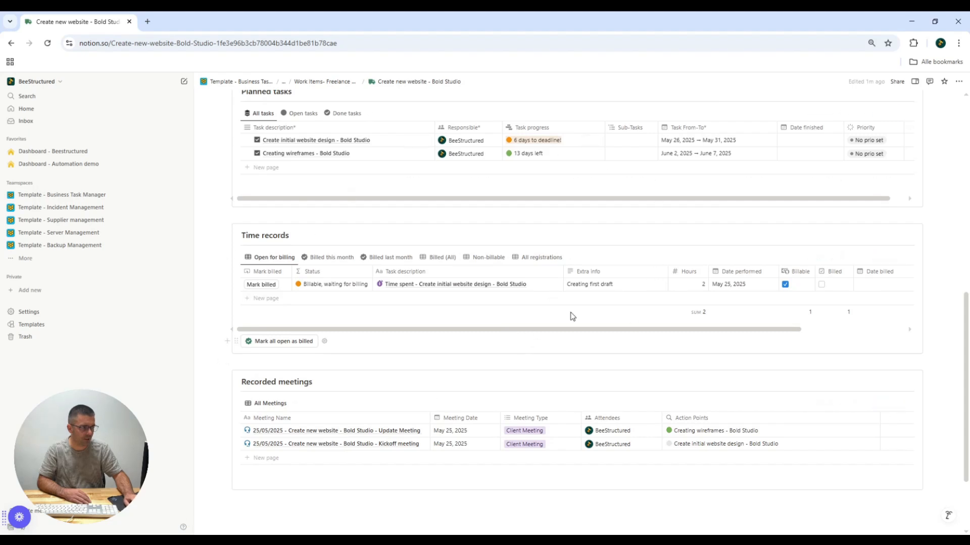
scroll(475, 347, up, 1)
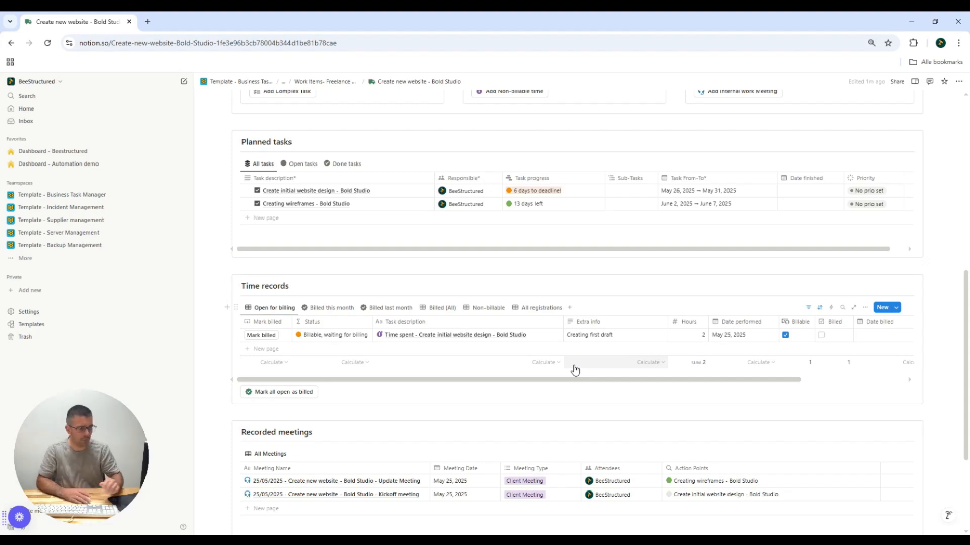
click(298, 393)
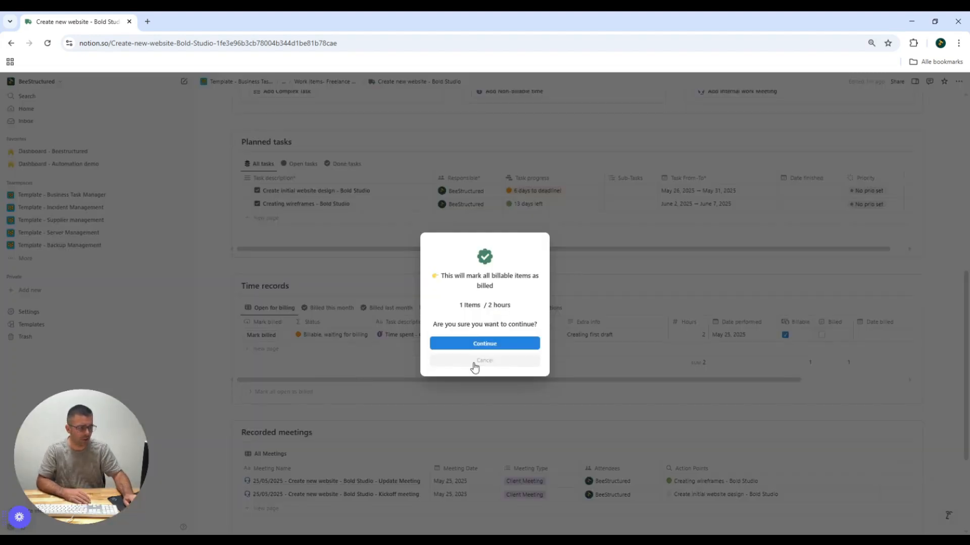
click(485, 343)
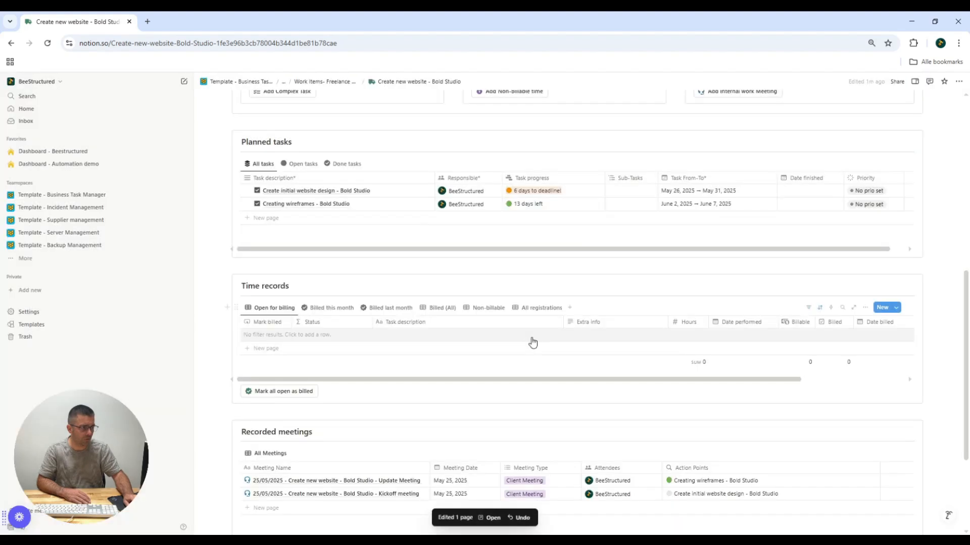
Add a billable time record to the website design task with 3 hours and "finalized design" as extra info.
scroll(530, 340, up, 3)
click(421, 296)
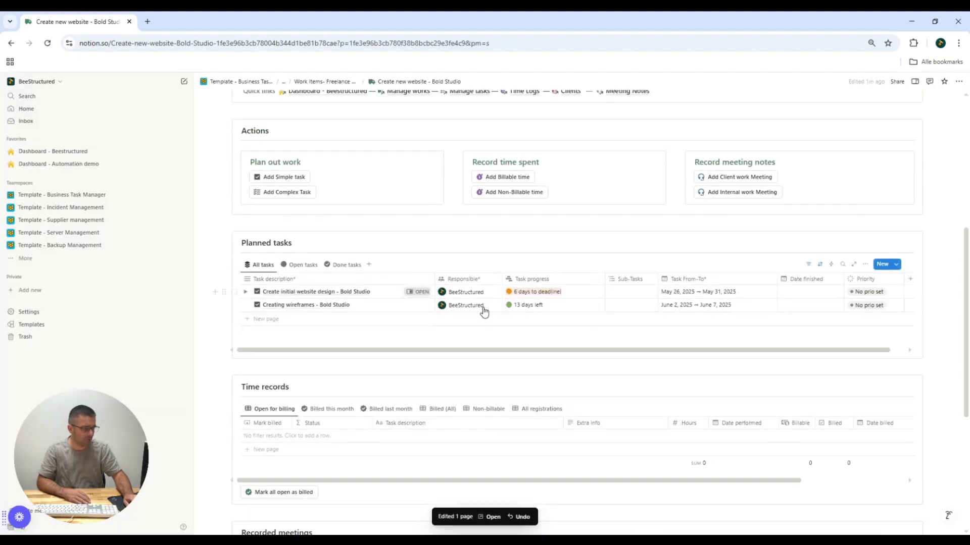
scroll(672, 320, down, 2)
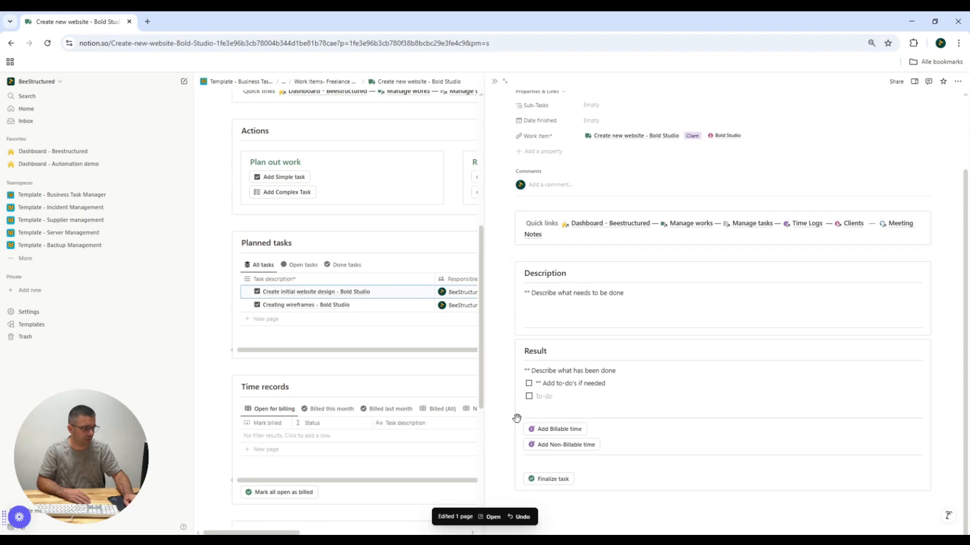
click(581, 430)
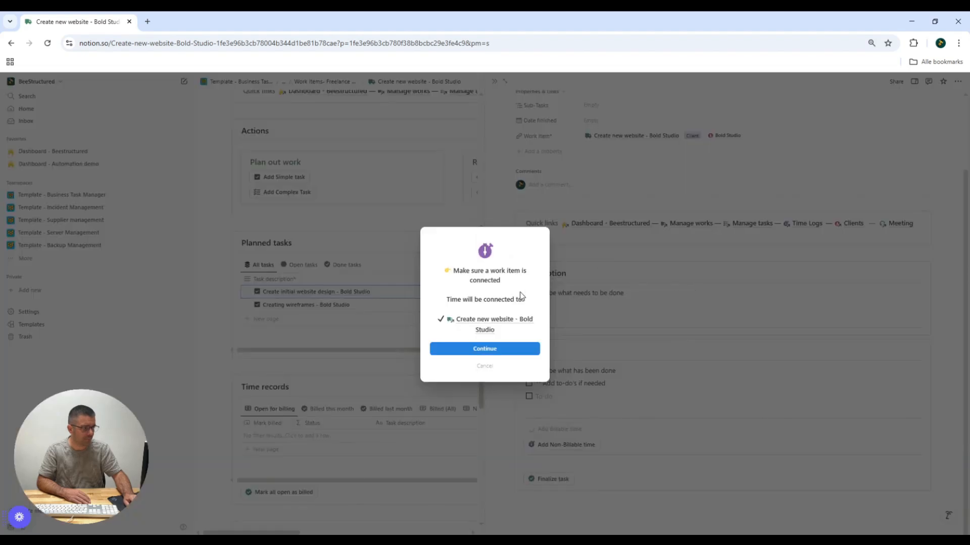
click(492, 351)
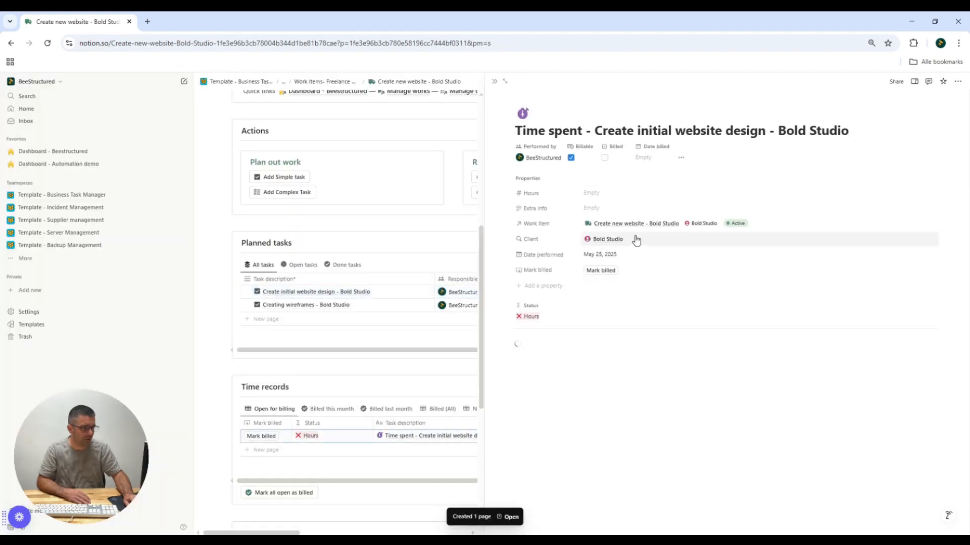
click(597, 198)
text(3)
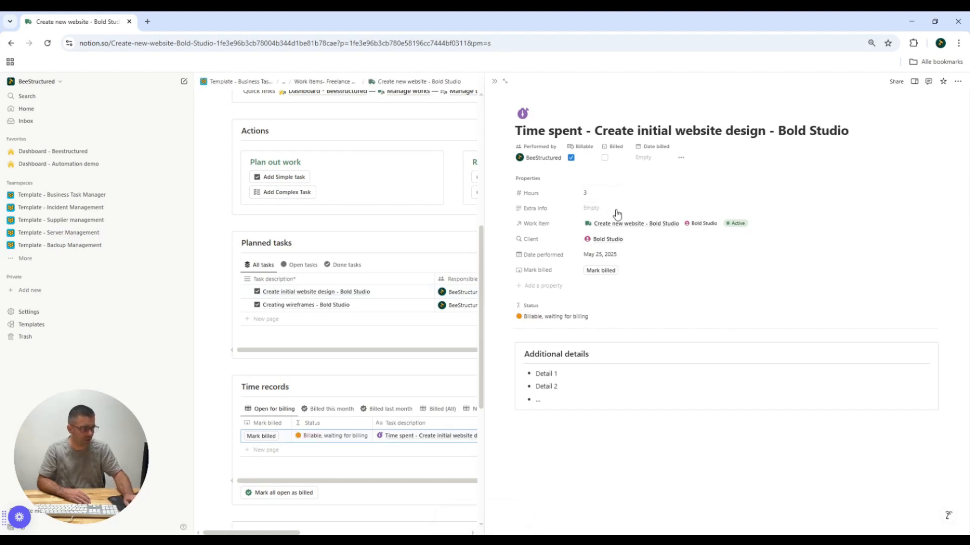
click(616, 209)
text(finalized design)
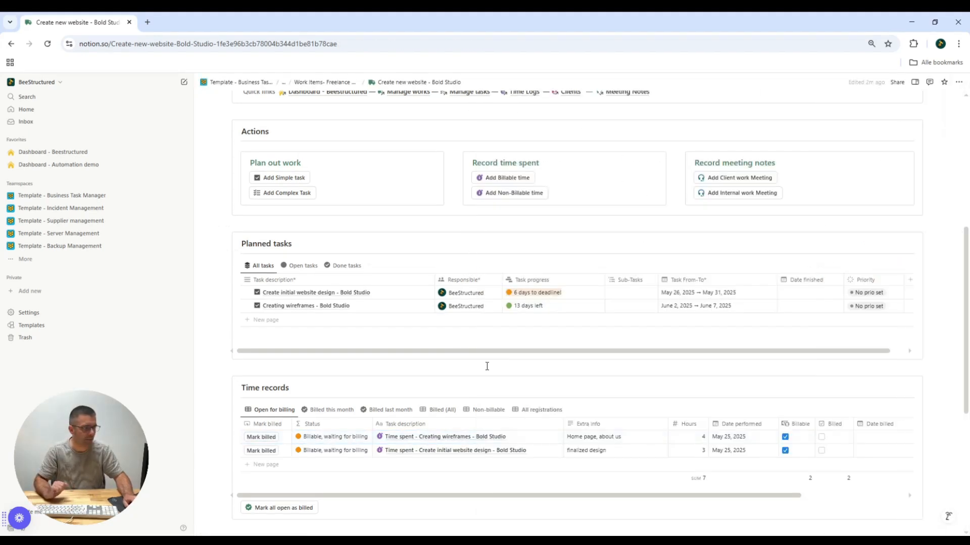
Review the work item's time records billed this month and last month, and mark all open records as billed.
scroll(487, 367, down, 1)
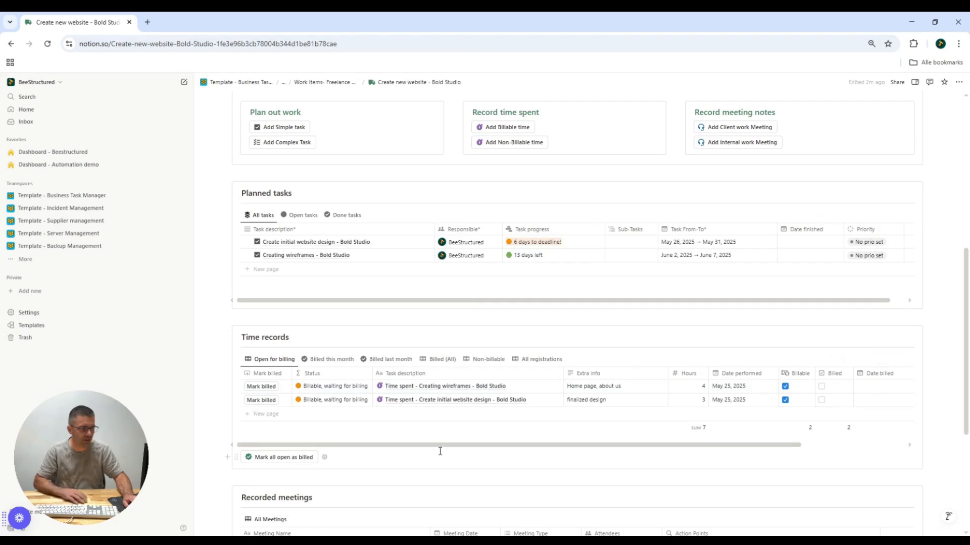
click(328, 359)
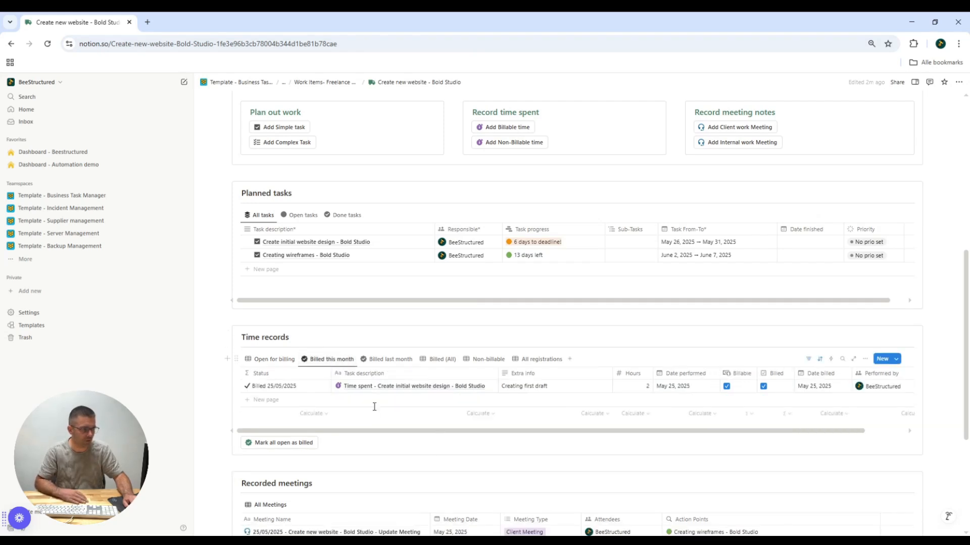
click(371, 360)
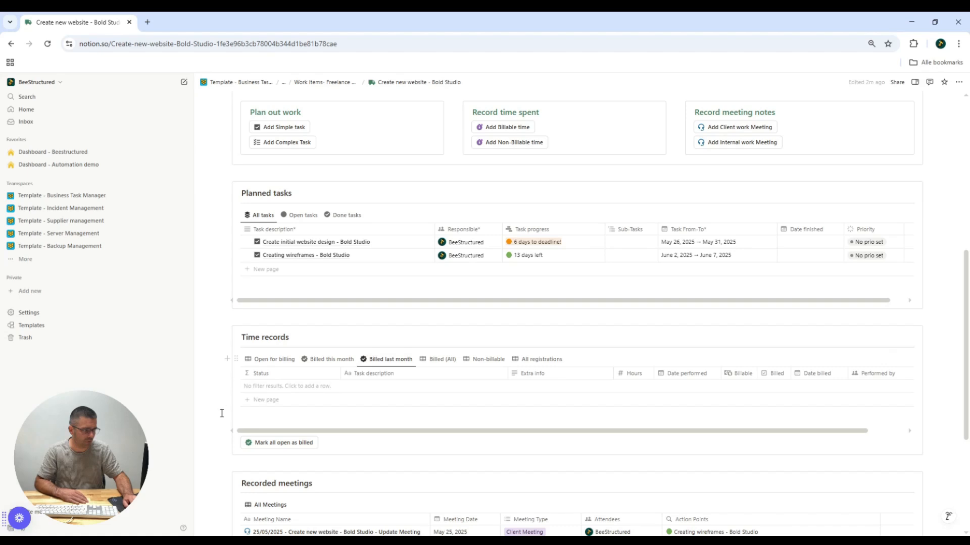
click(272, 359)
scroll(301, 409, down, 1)
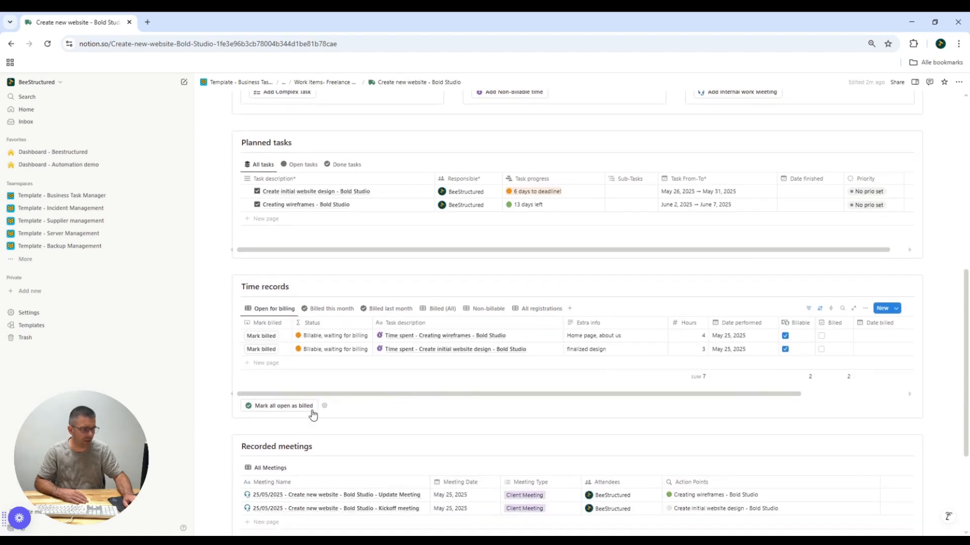
click(300, 408)
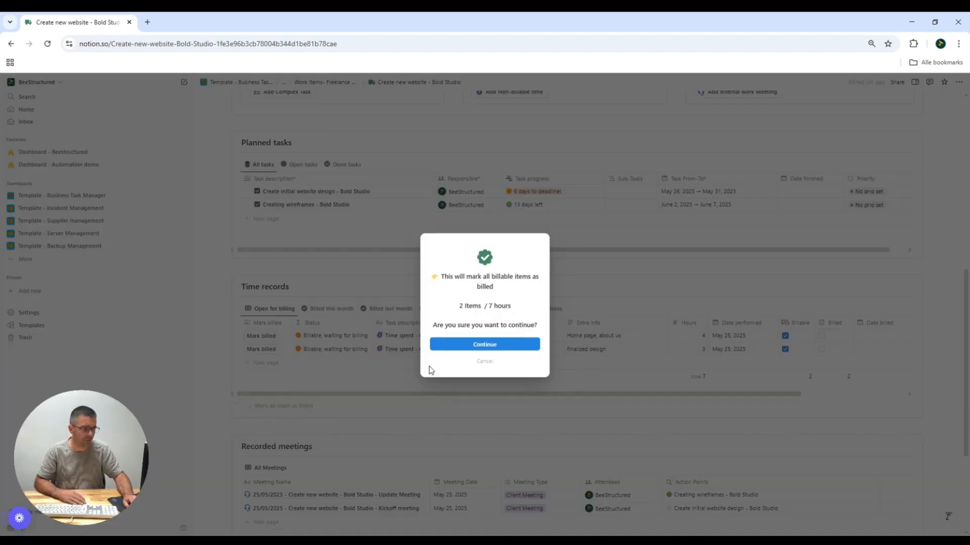
click(485, 344)
Set the finish date of both planned tasks, website design and wireframes, to May 25, 2025.
scroll(446, 394, up, 3)
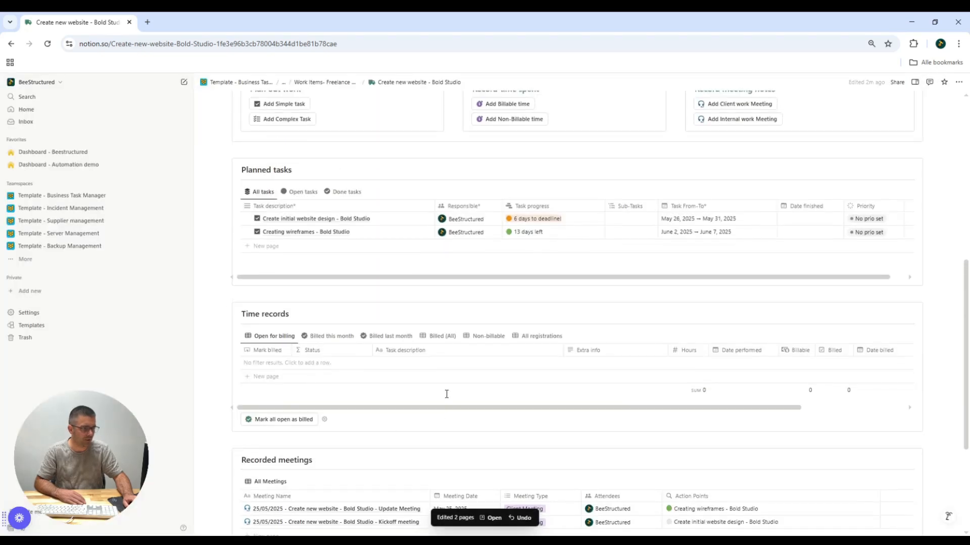
click(865, 388)
key(Escape)
click(808, 293)
click(865, 387)
key(Escape)
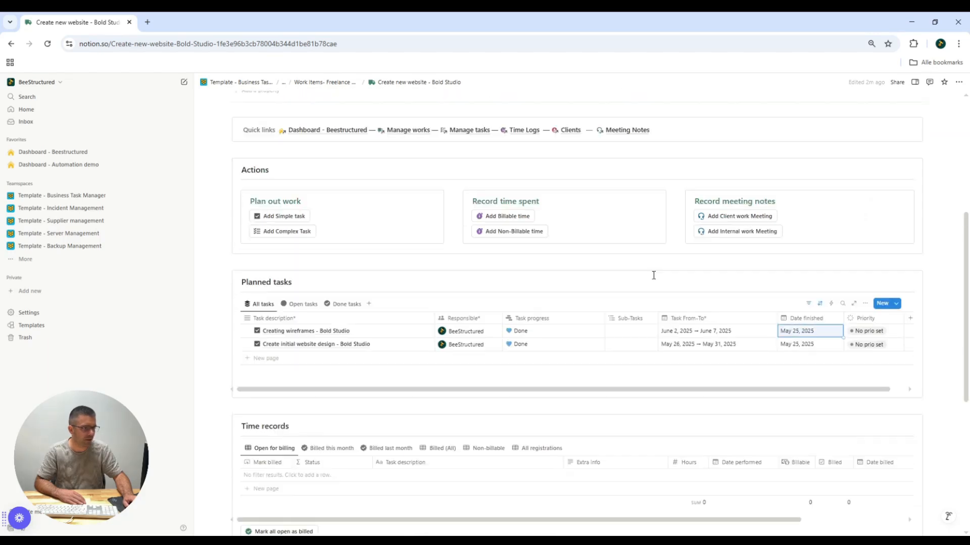
Reopen the Bold Studio website work item from the dashboard, enable its "Track % done" option, and return to the dashboard.
scroll(368, 314, up, 4)
click(320, 294)
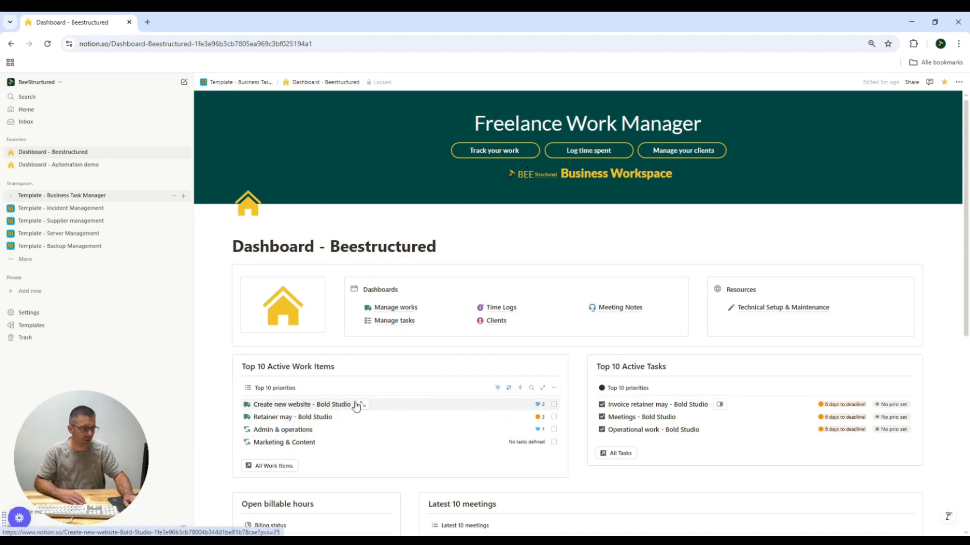
click(277, 405)
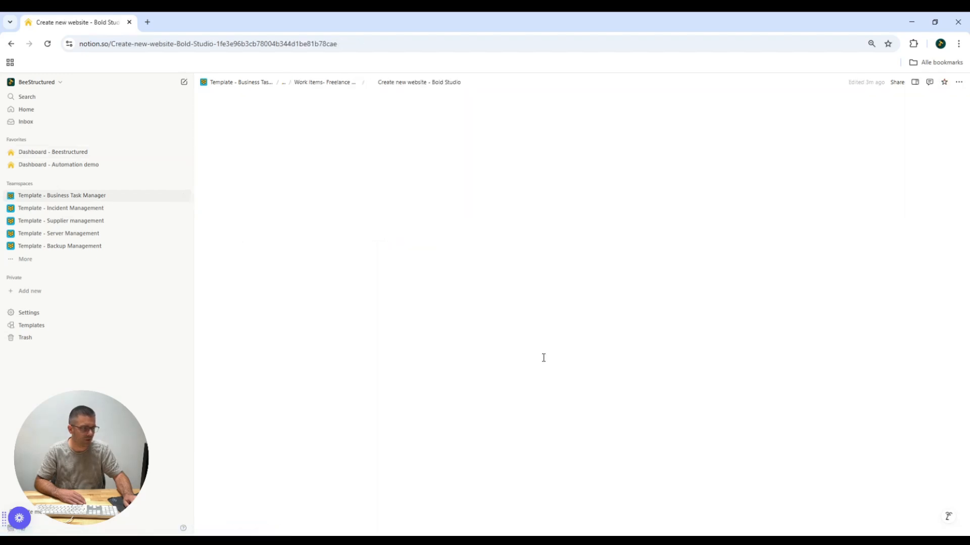
click(304, 325)
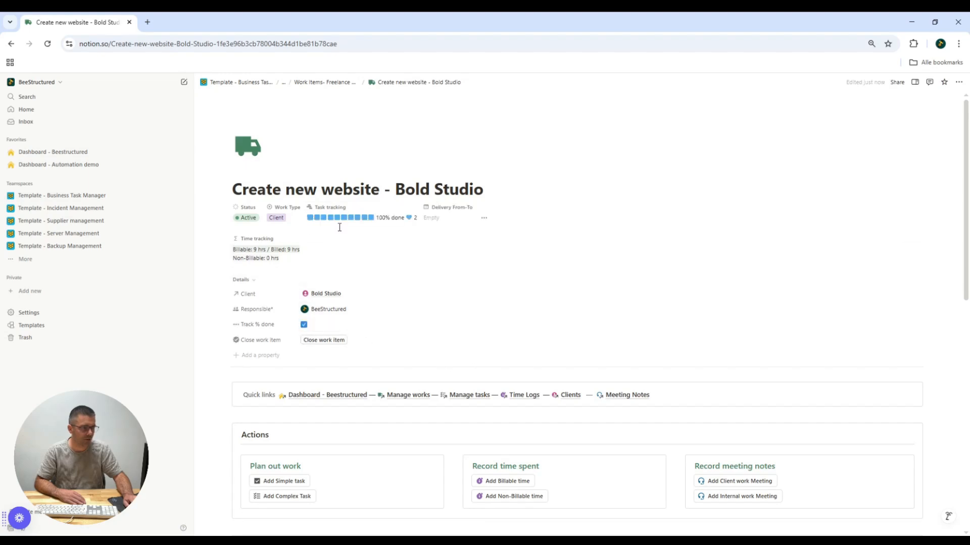
click(11, 44)
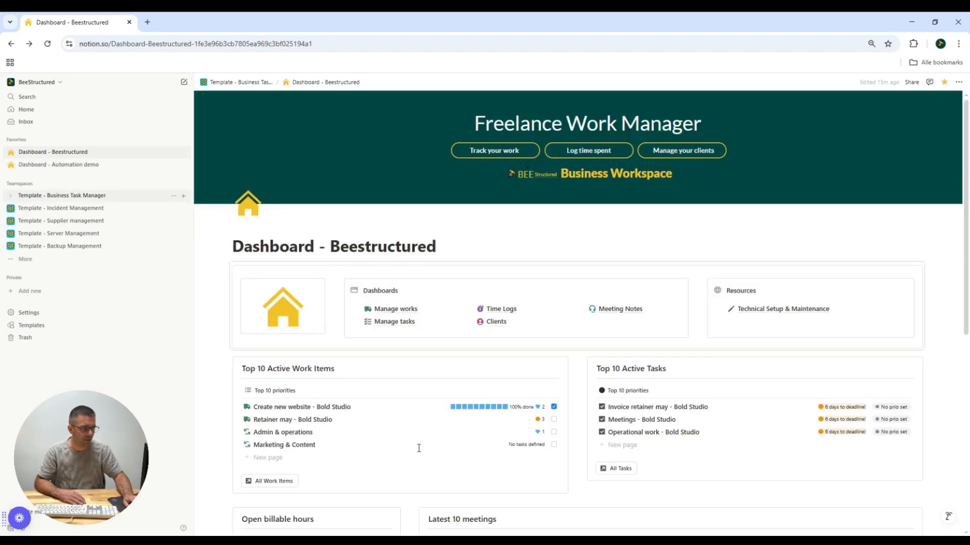
Close the "Create new website - Bold Studio" work item, confirming all items are closed, and return to the dashboard.
click(326, 409)
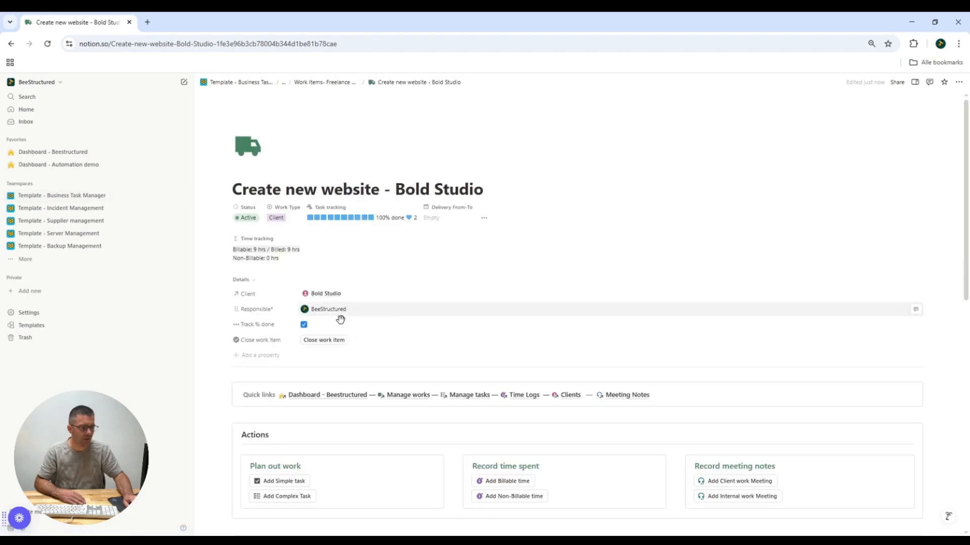
click(331, 340)
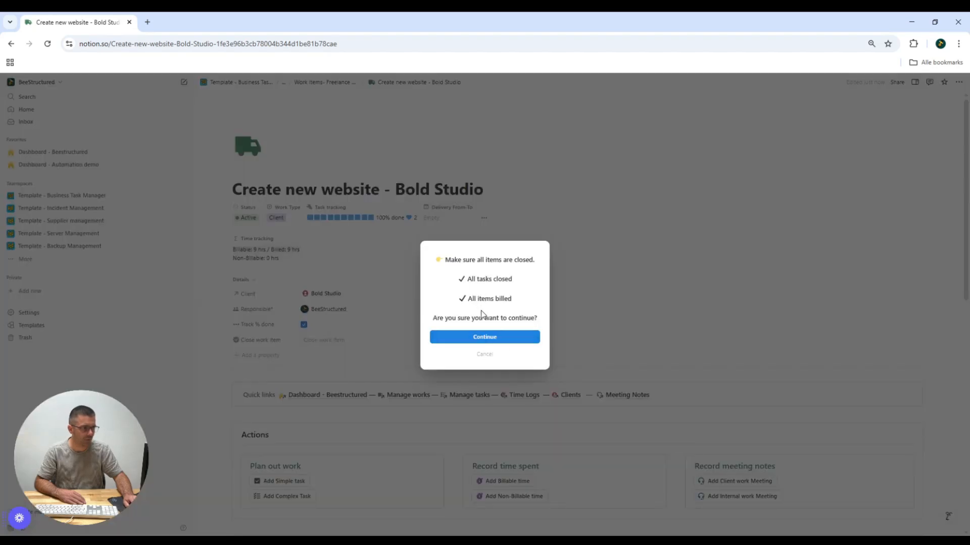
click(493, 340)
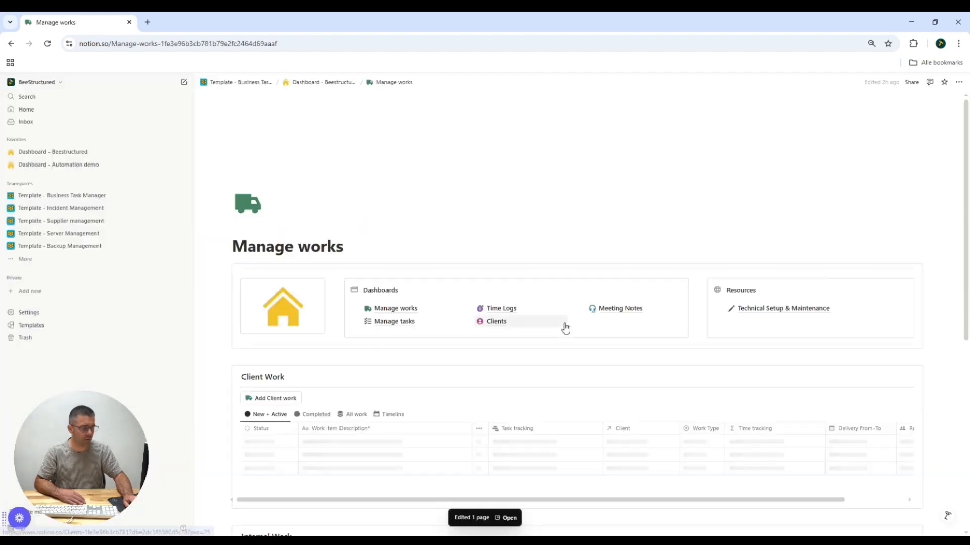
click(283, 306)
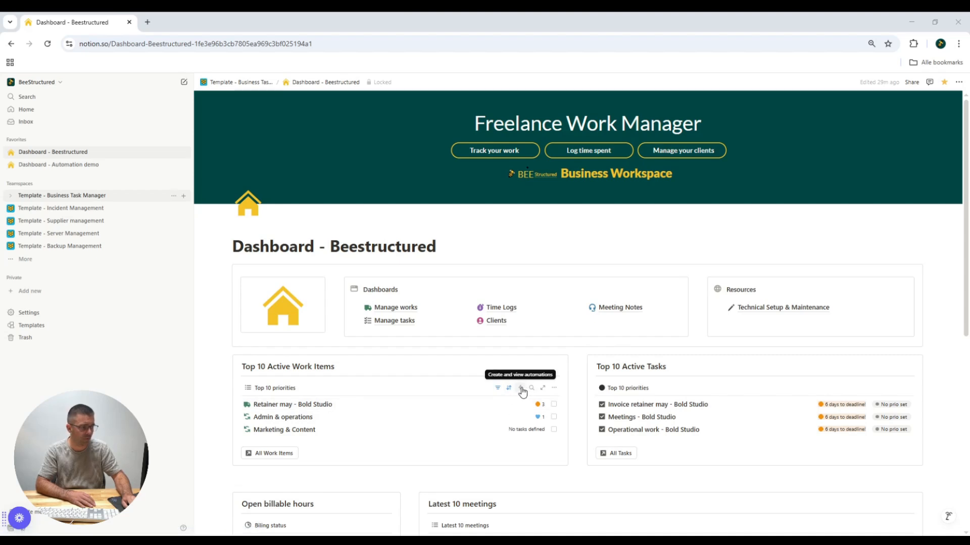
Look up the template's guides under Technical Setup & Maintenance, then return to the dashboard.
click(768, 308)
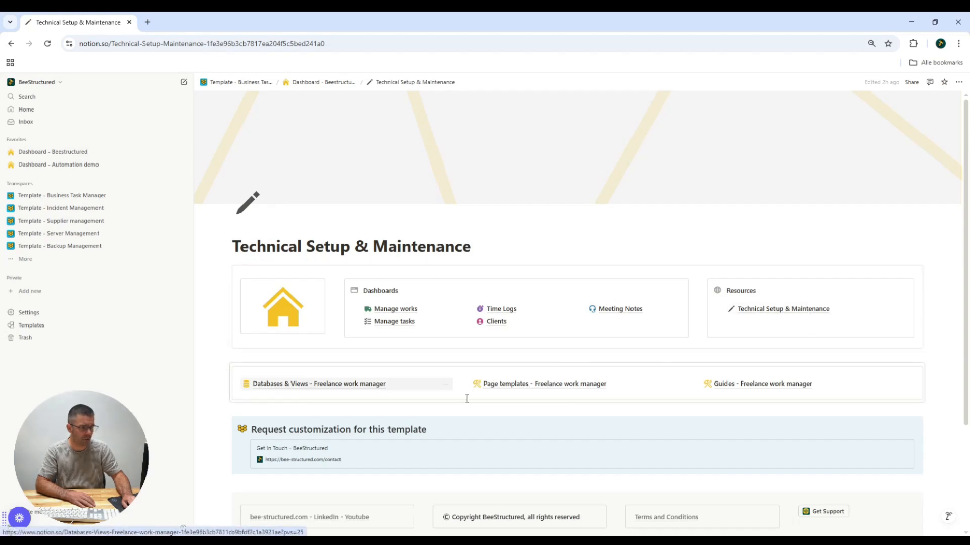
click(742, 387)
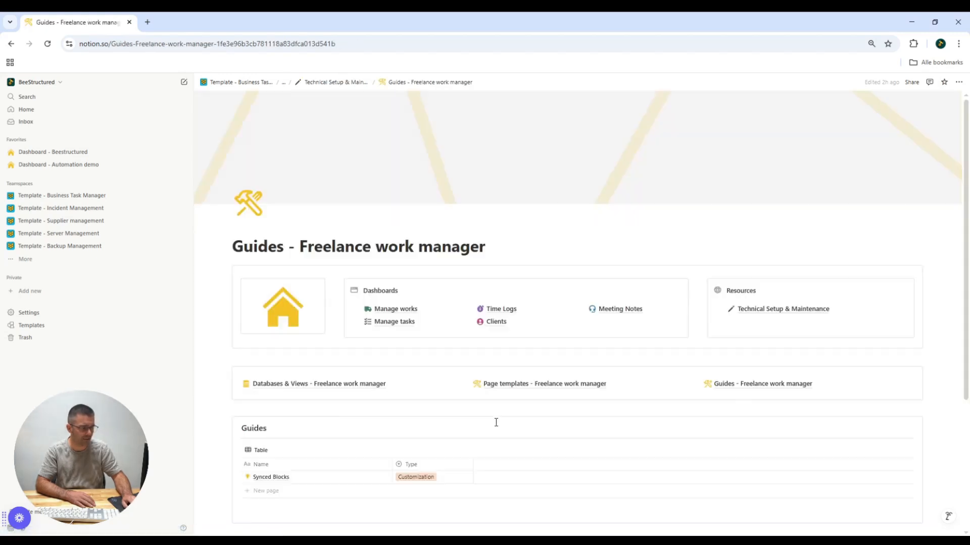
scroll(496, 422, down, 1)
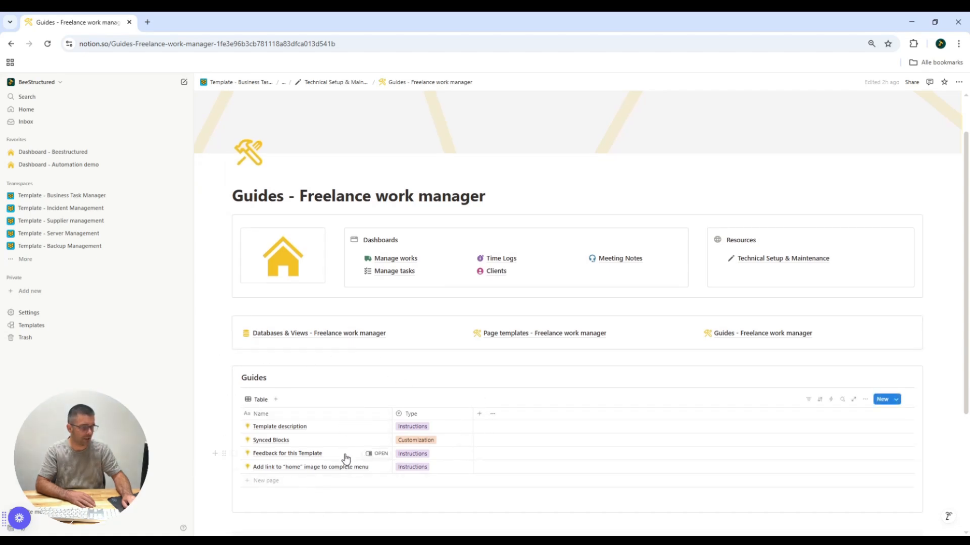
click(286, 251)
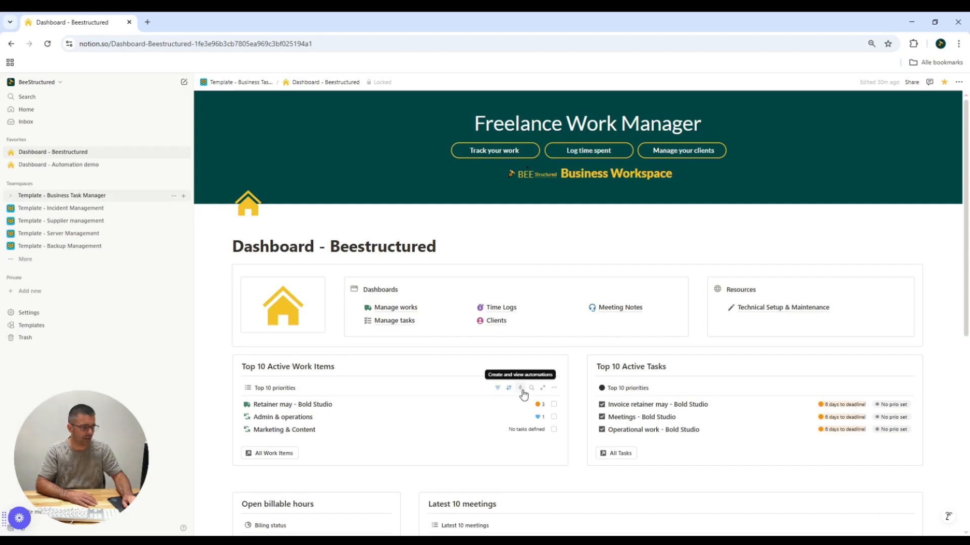
Create a new automation for the active work items list and name it "Monthly retainer bold studio".
click(520, 388)
text(Maonthly retainer bold s)
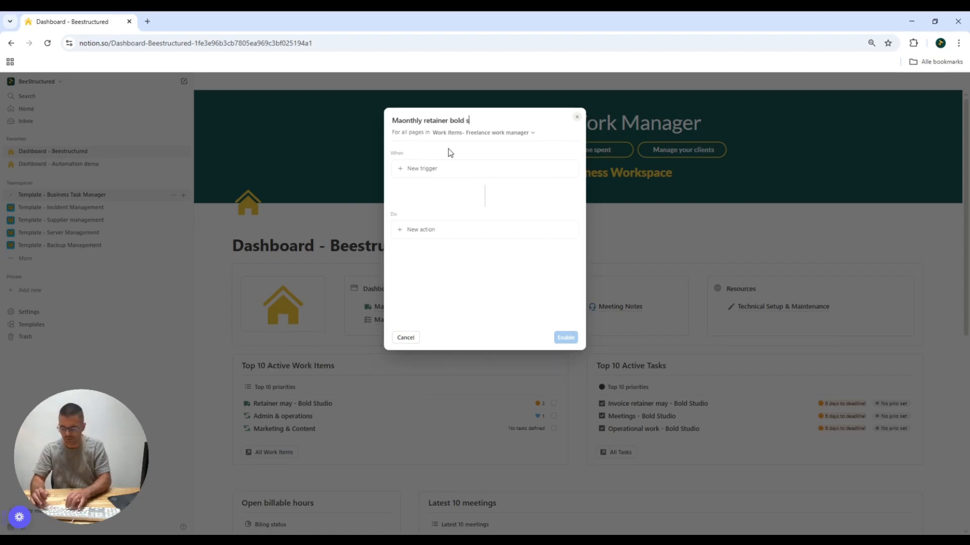
text(tudio)
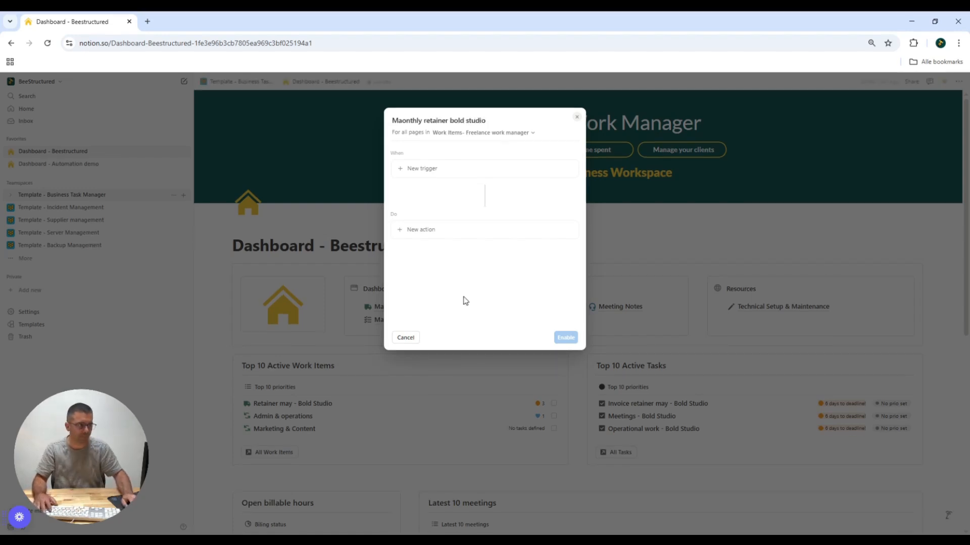
key(BackSpace)
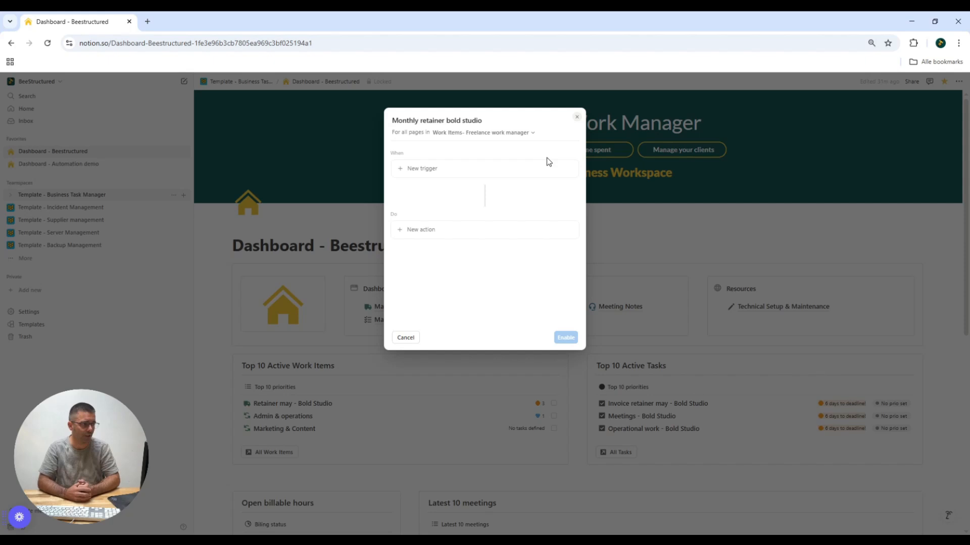
Give the automation a recurring trigger that runs every month on the 1st day.
click(423, 172)
click(422, 242)
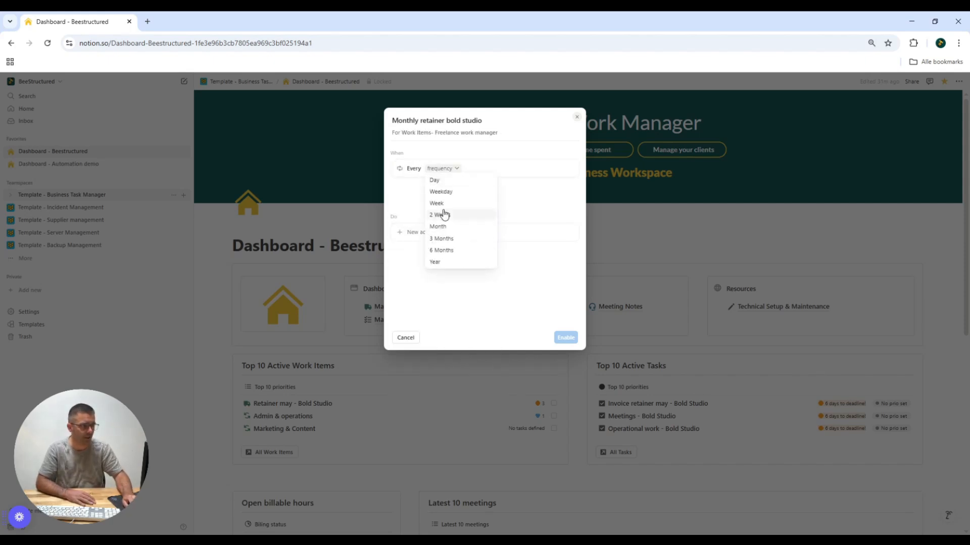
click(437, 226)
click(485, 198)
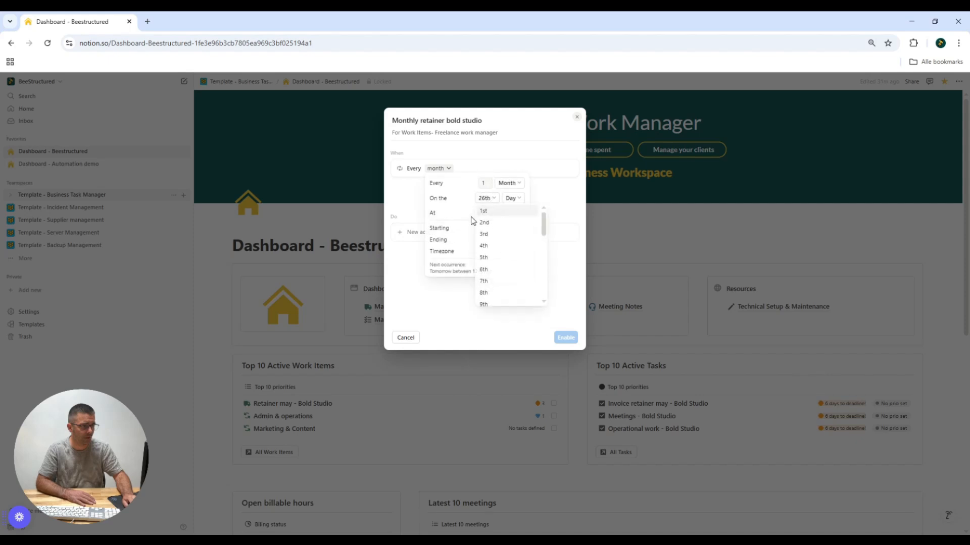
click(499, 210)
click(419, 199)
Add an action that adds a page to the "Work Items- Freelance work manager" database.
click(427, 234)
click(426, 269)
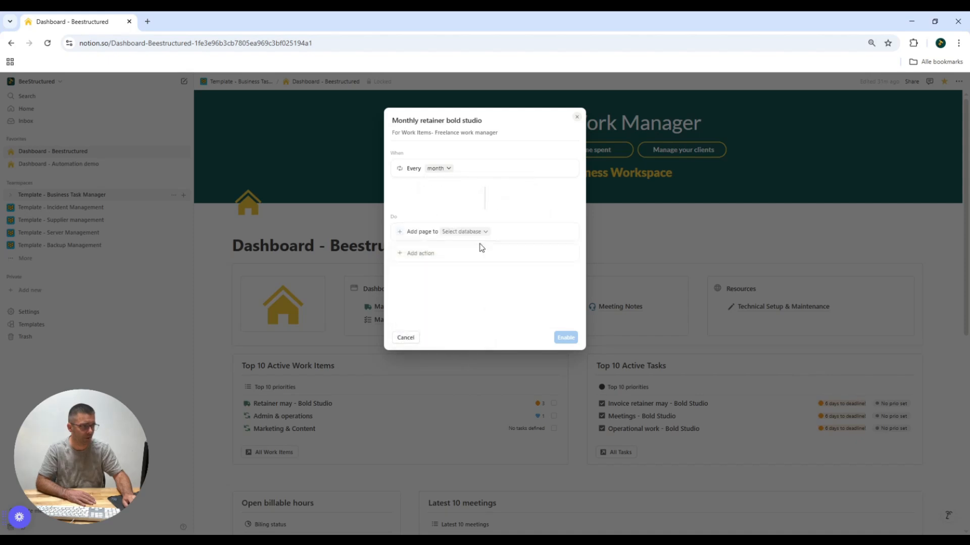
click(461, 232)
click(456, 275)
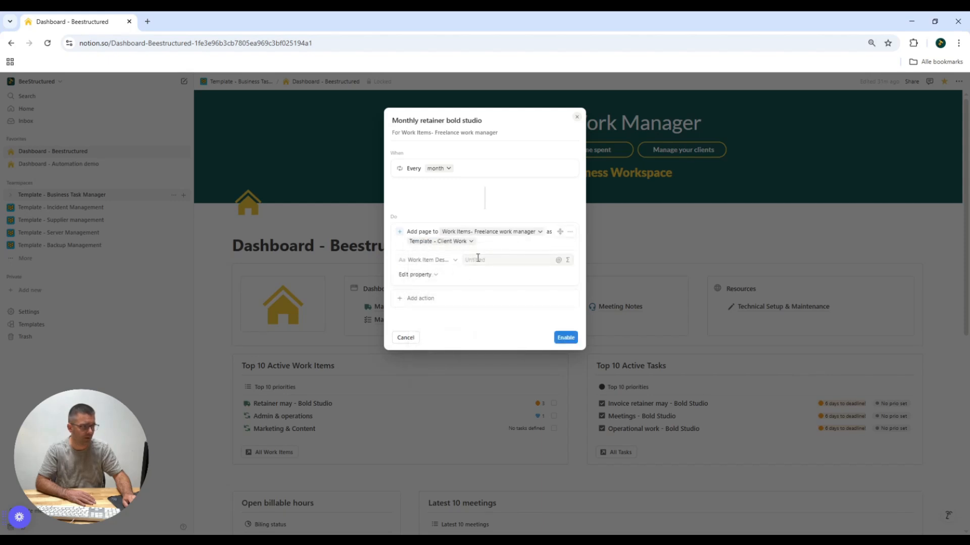
Set the new page's work item description to the formula "Monthly retainer - " + formatDate(today(), "MMMM") + "Bold Studio" and save it.
click(567, 260)
text("Monthly retainer)
key(BackSpace)
text(")
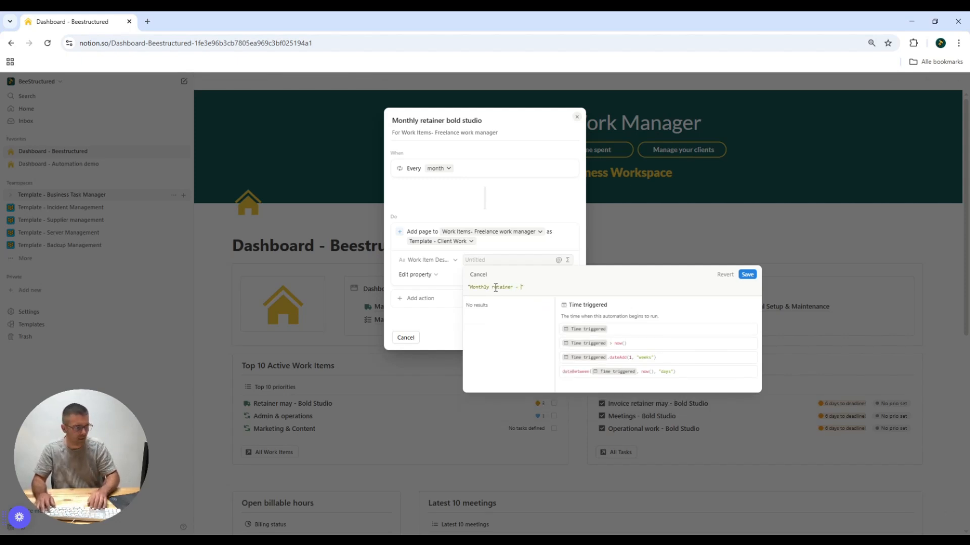
text( +)
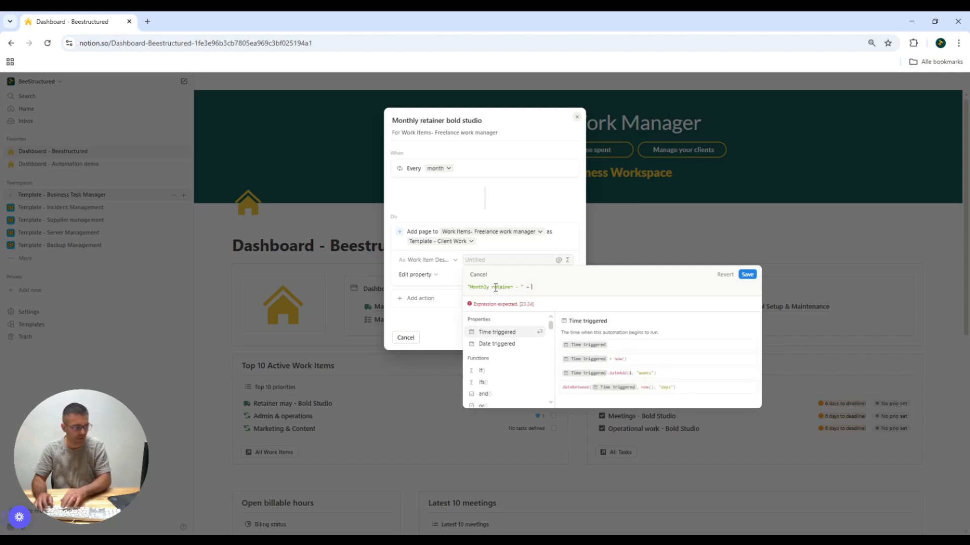
text(formatDate(today(), "MMMM"))
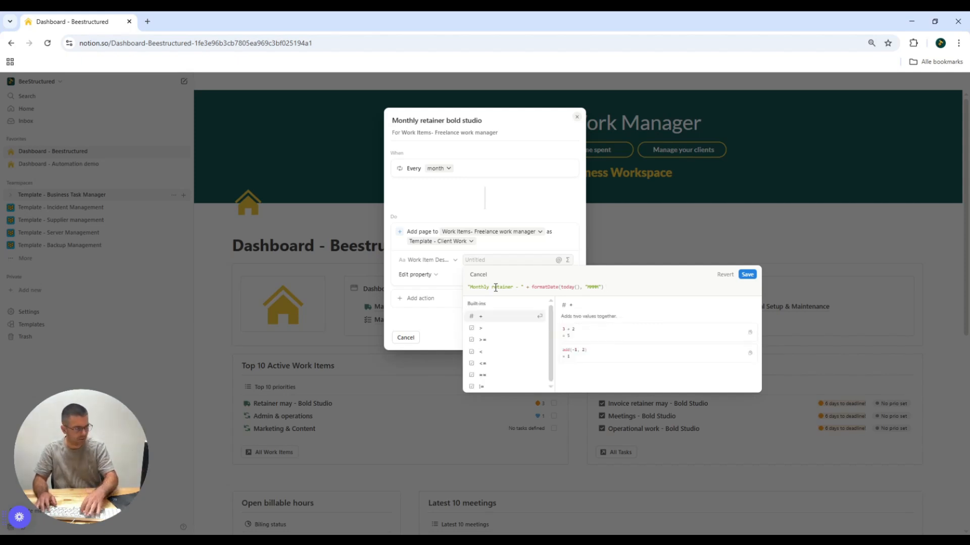
text(+ )
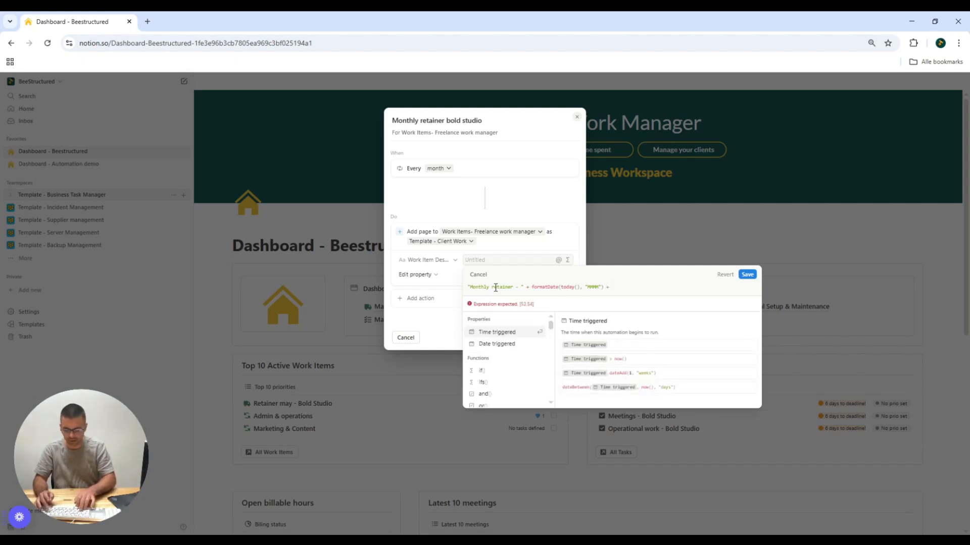
text("Bold Studio")
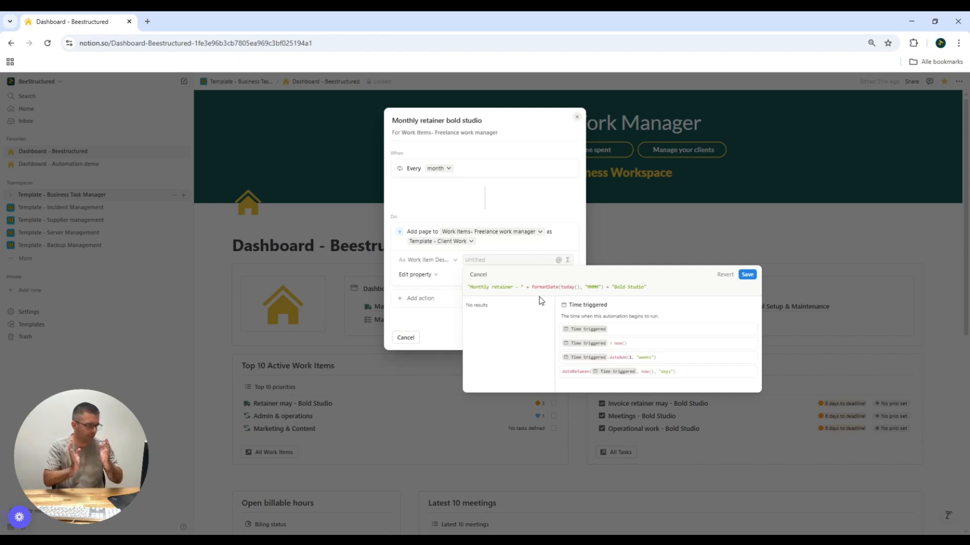
click(748, 274)
Have the new work item page get the status Active and the client Bold Studio.
click(413, 300)
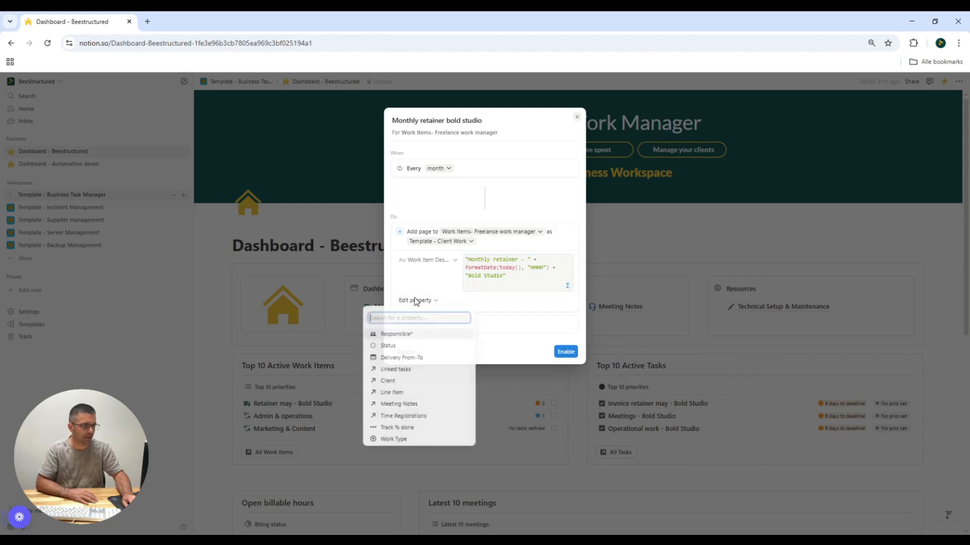
click(411, 347)
click(493, 302)
click(485, 374)
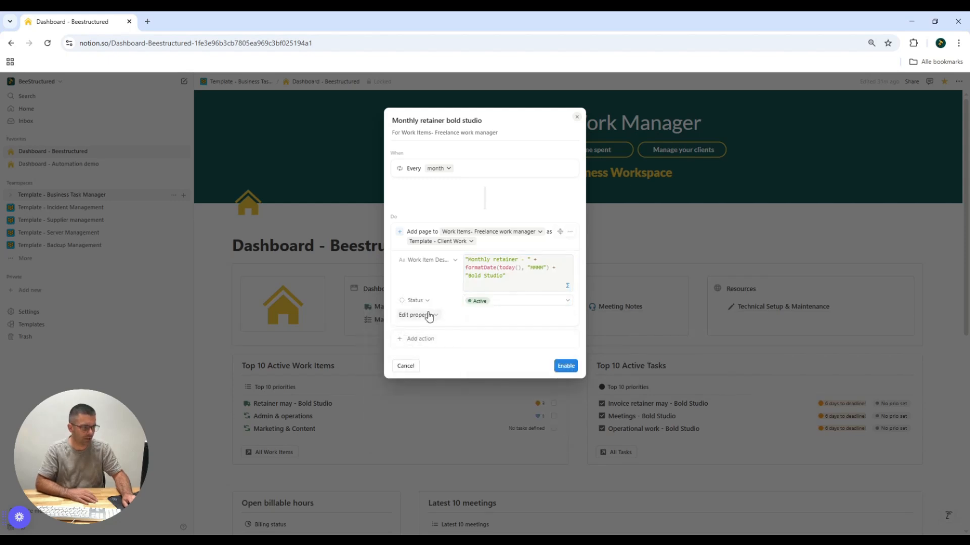
click(415, 314)
click(411, 389)
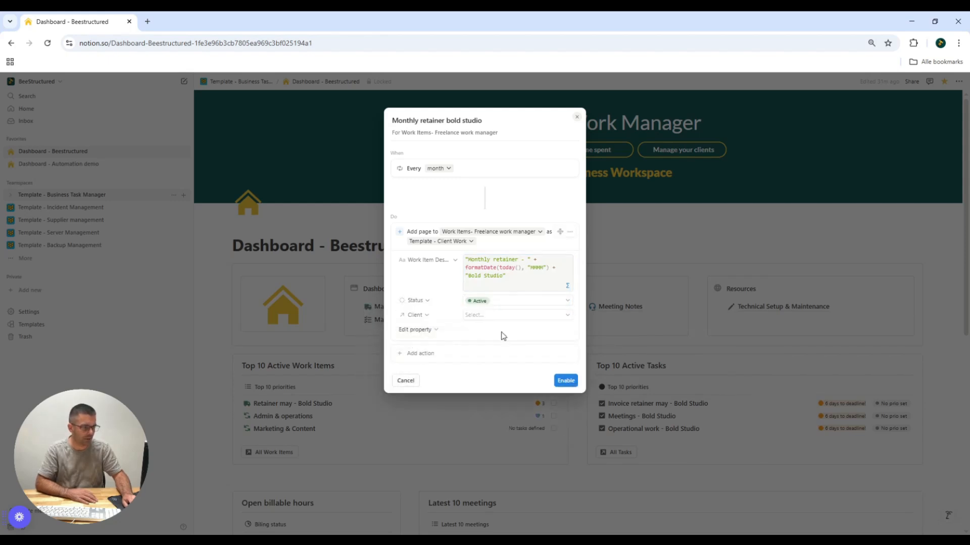
click(491, 319)
click(505, 360)
Add the Work Type property to the new work item page and set it to Client.
click(435, 331)
click(419, 330)
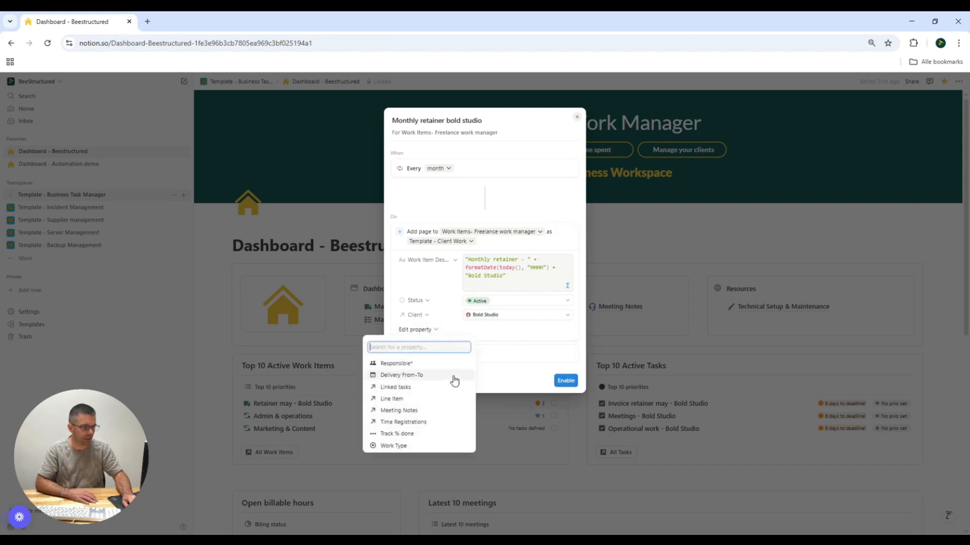
click(393, 445)
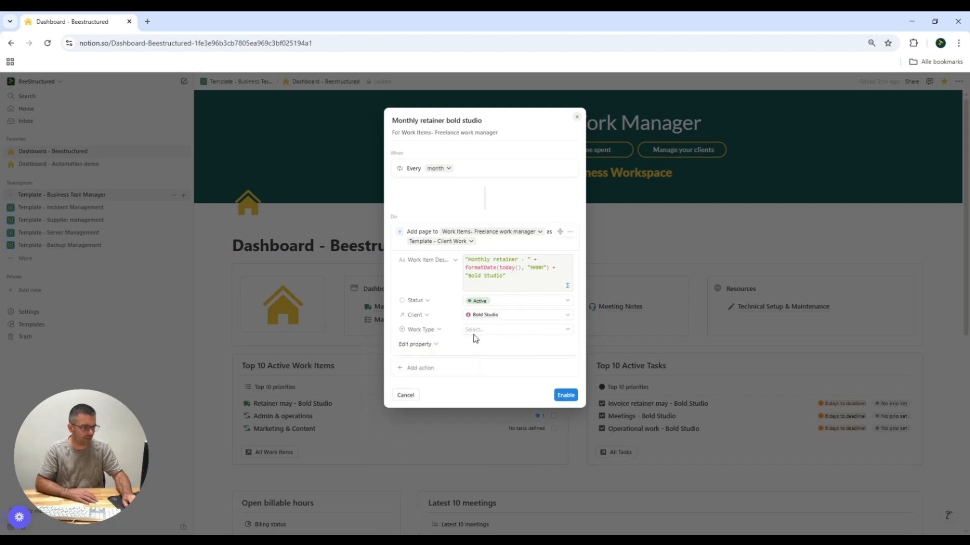
click(474, 329)
click(487, 358)
Add a second action that adds a page to the "Tasks - Freelance work manager" database.
click(433, 368)
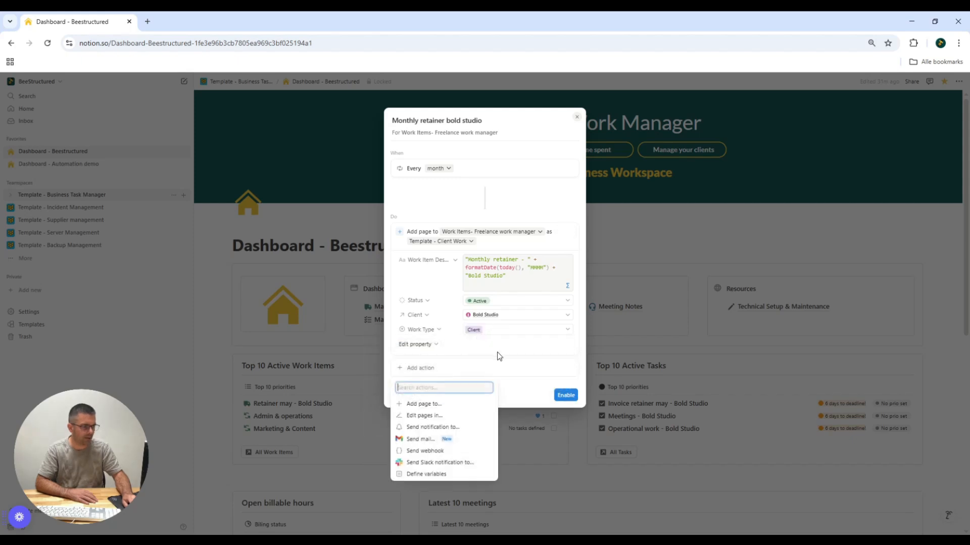
click(438, 405)
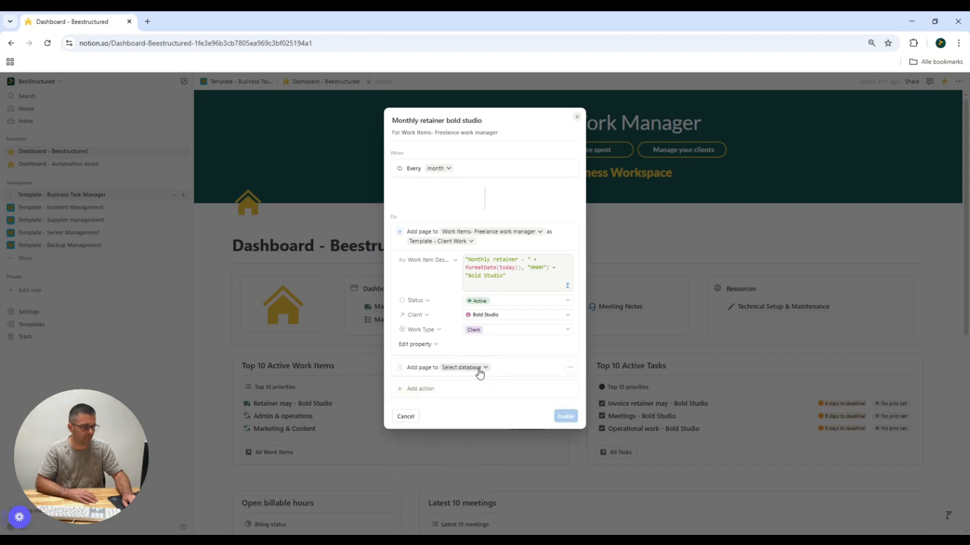
click(480, 369)
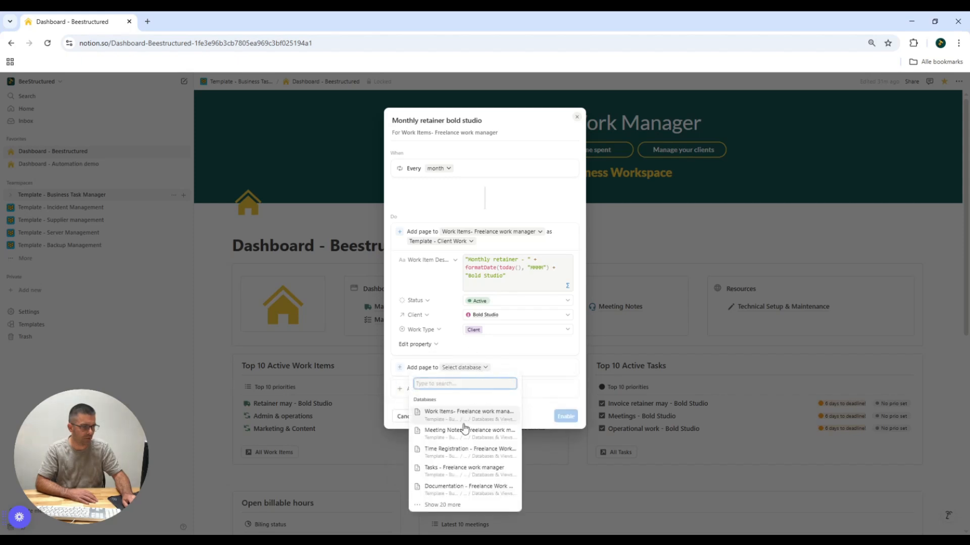
click(457, 468)
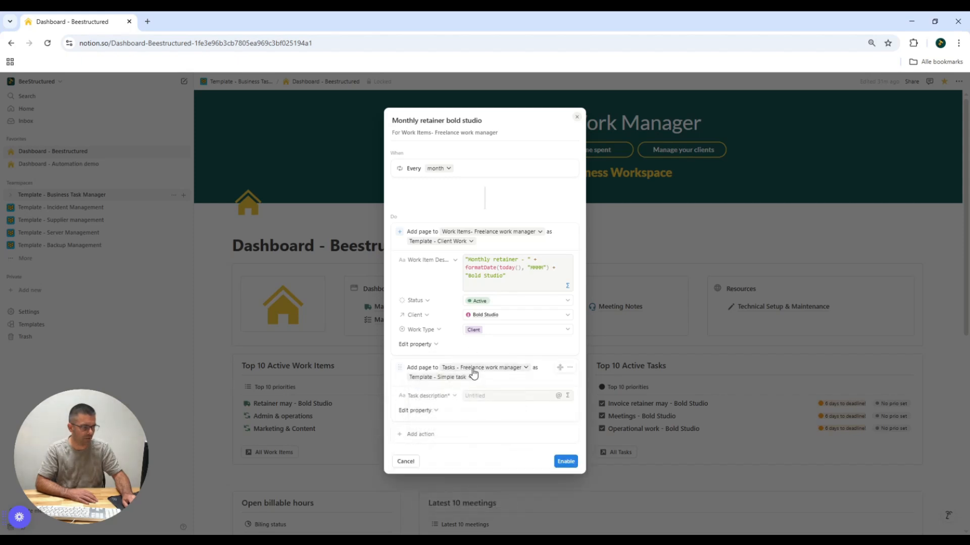
Set the new task's description to the formula "Operational tasks" + format(Page added in step 1) and save it.
click(567, 396)
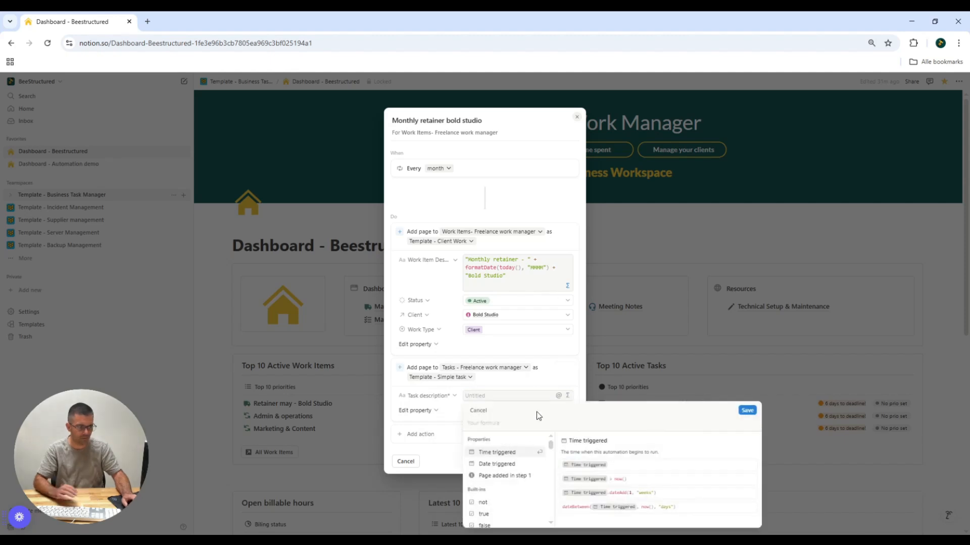
text("Operational tasks)
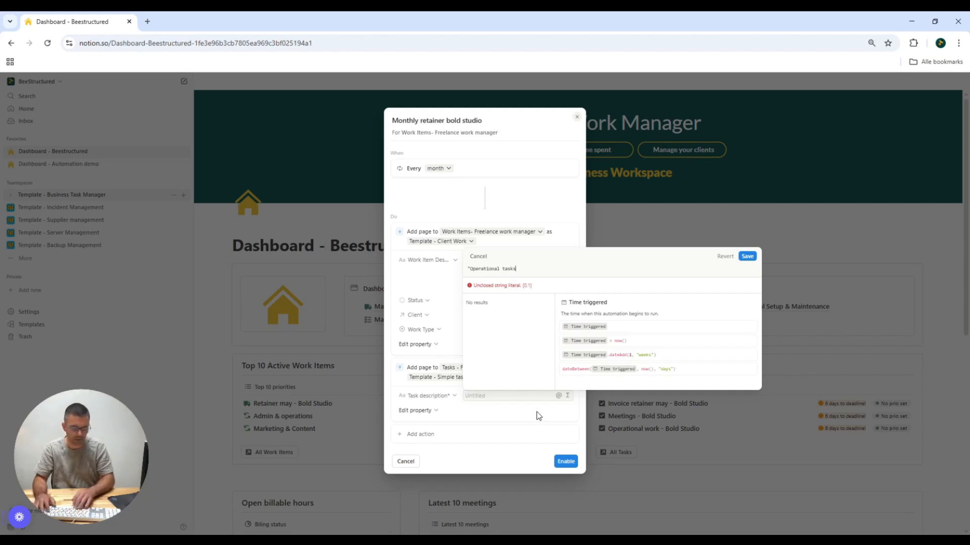
text(")
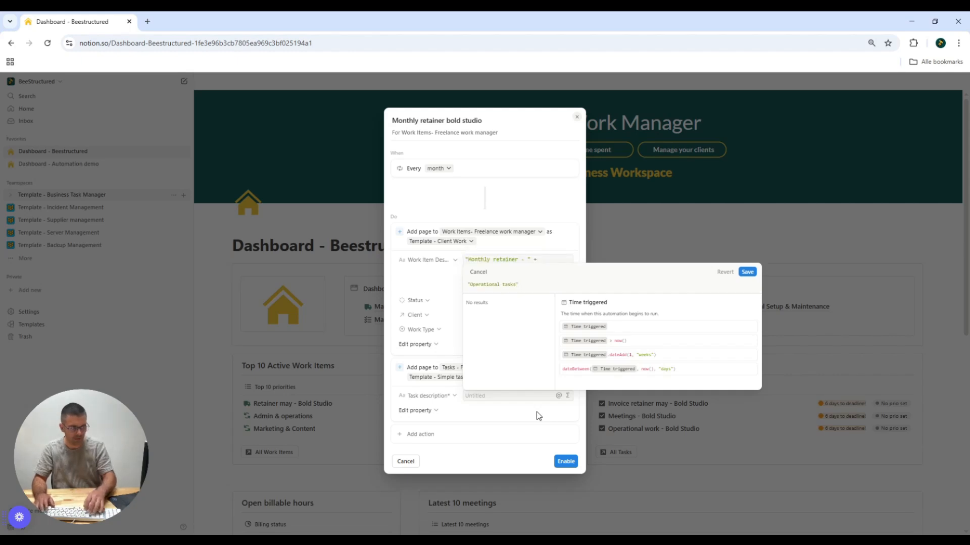
text( +)
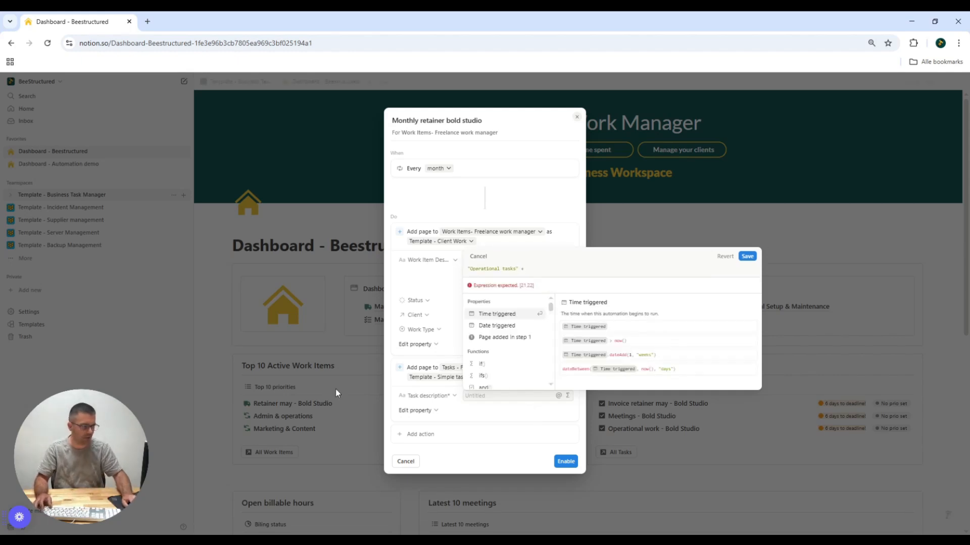
click(487, 337)
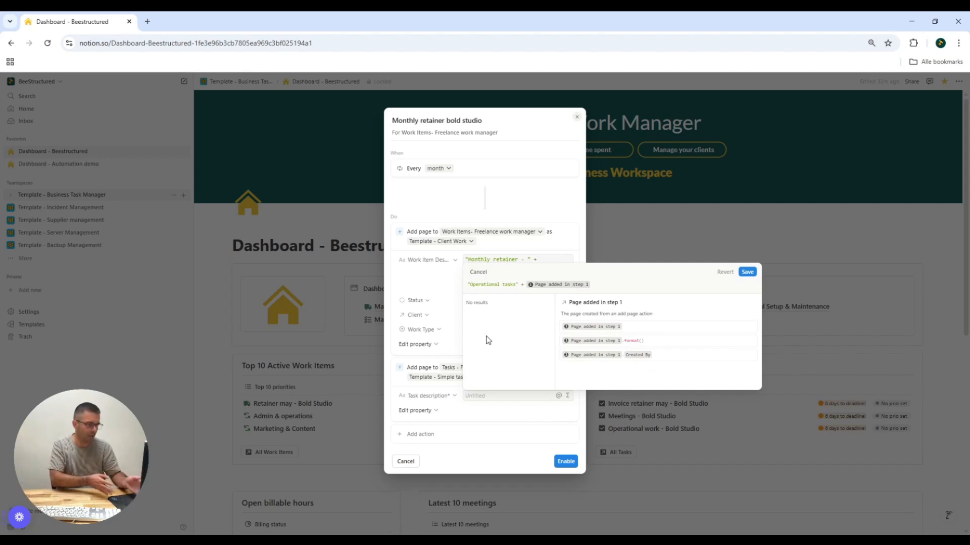
key(Left)
text(forma)
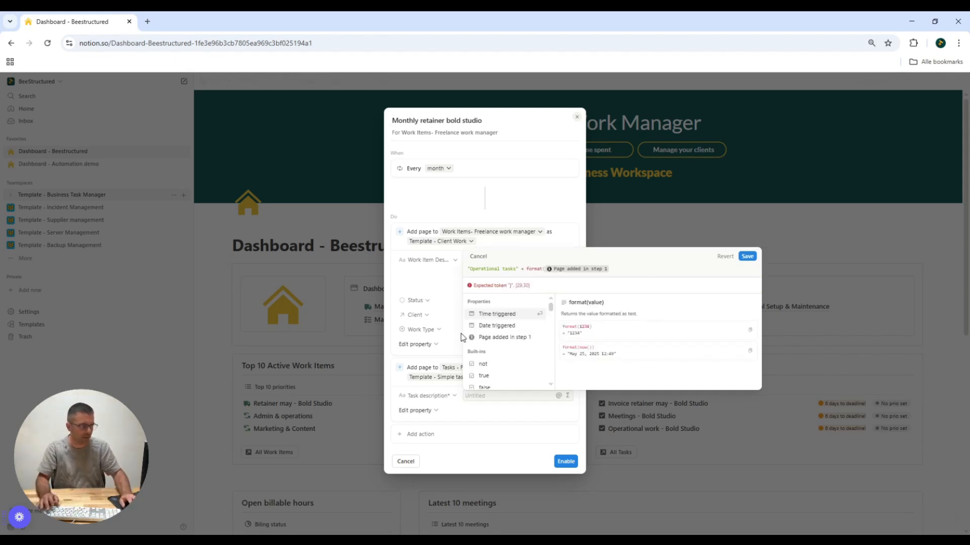
click(613, 269)
text())
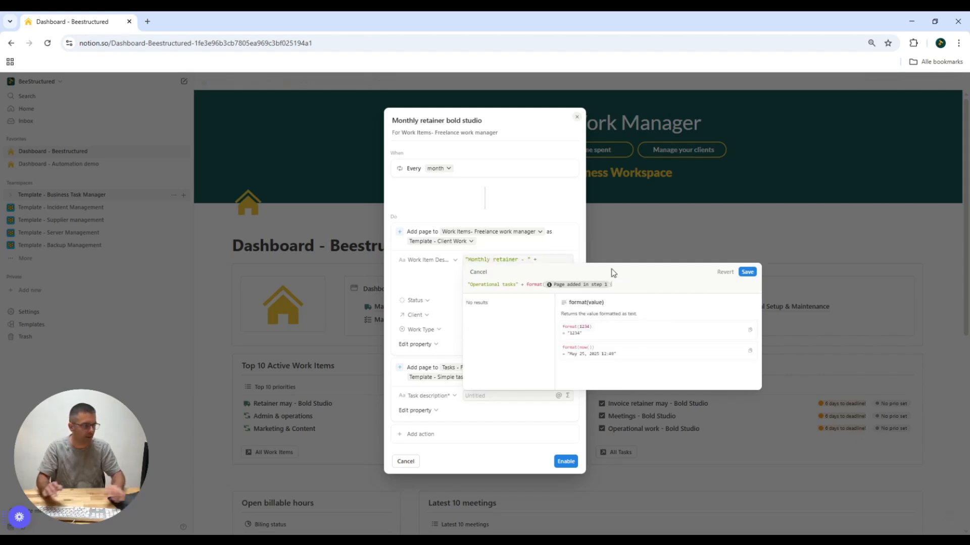
click(744, 273)
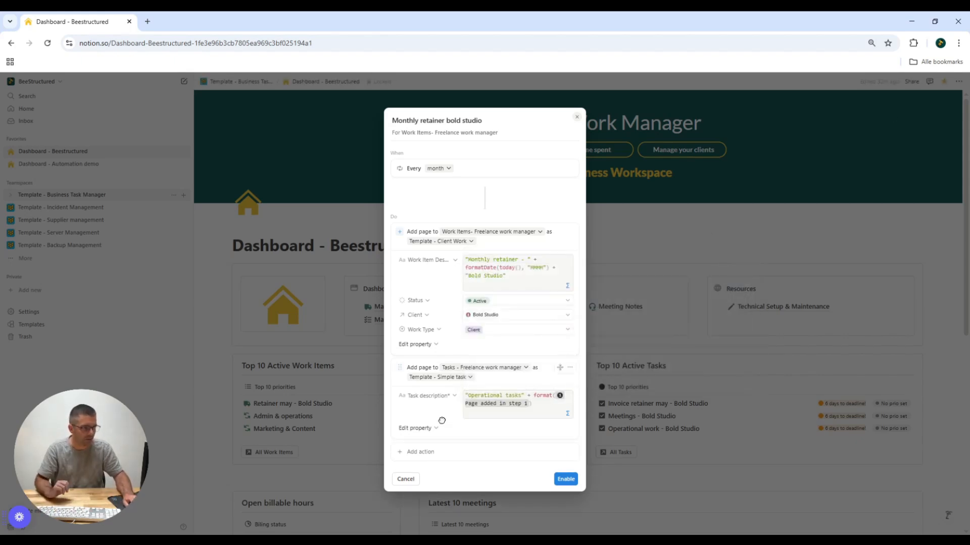
Add the Work Item property to the new task page and set it to Page added in step 1.
click(415, 428)
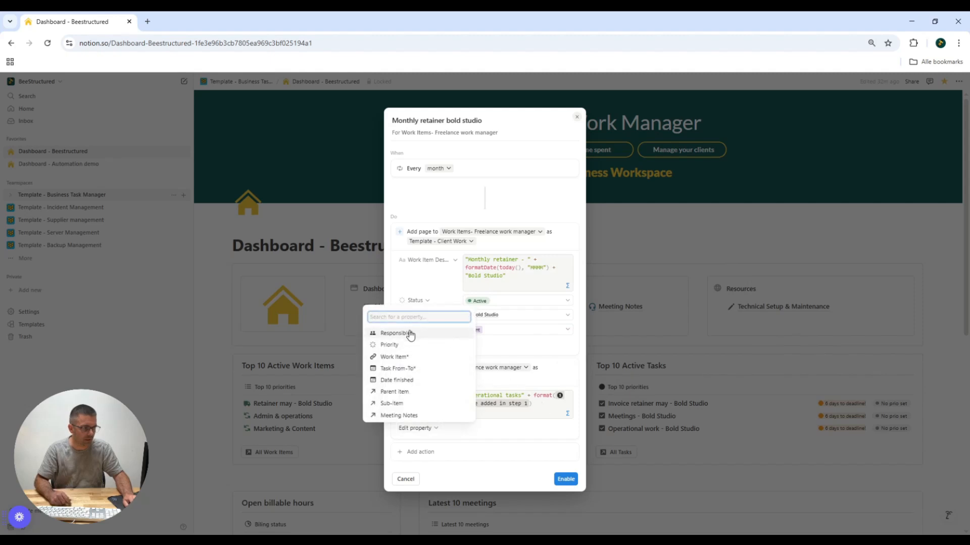
click(404, 357)
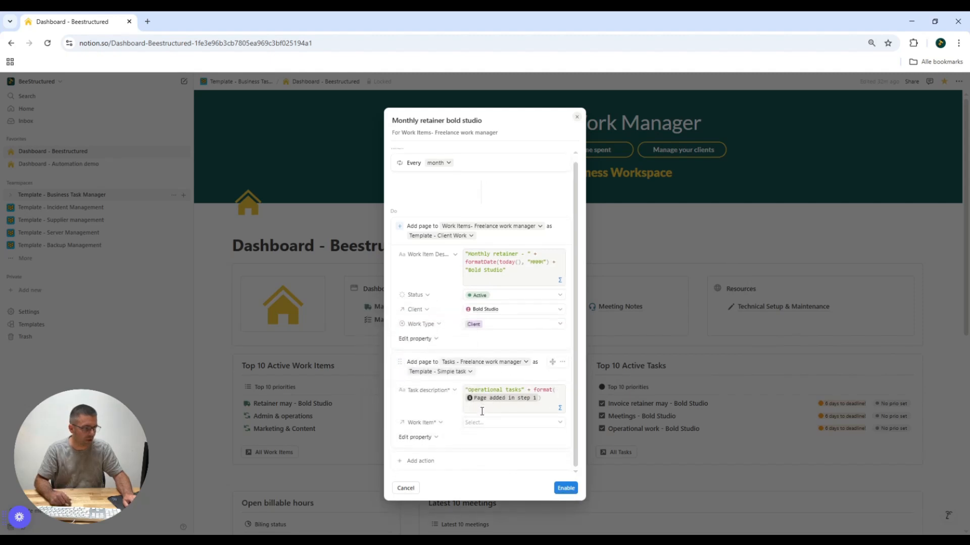
click(479, 423)
click(514, 343)
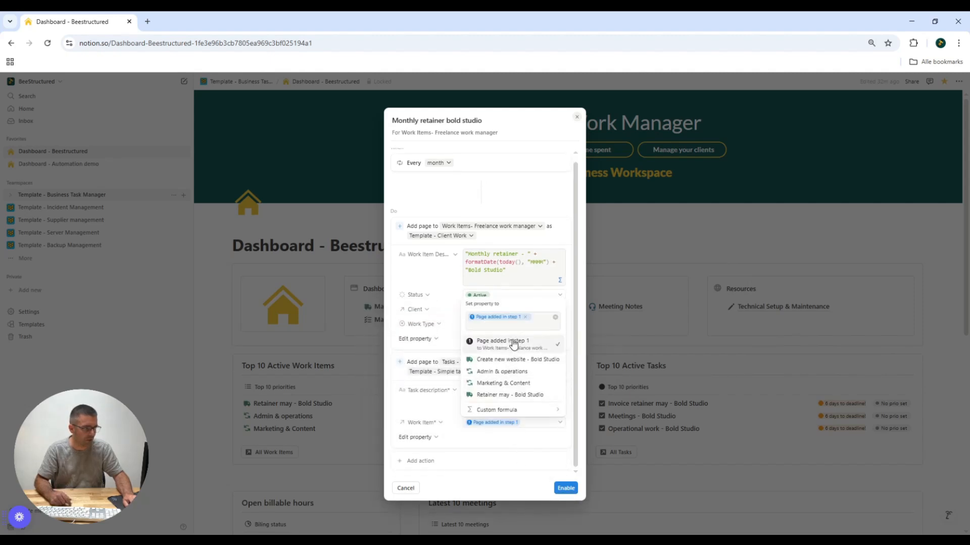
click(446, 407)
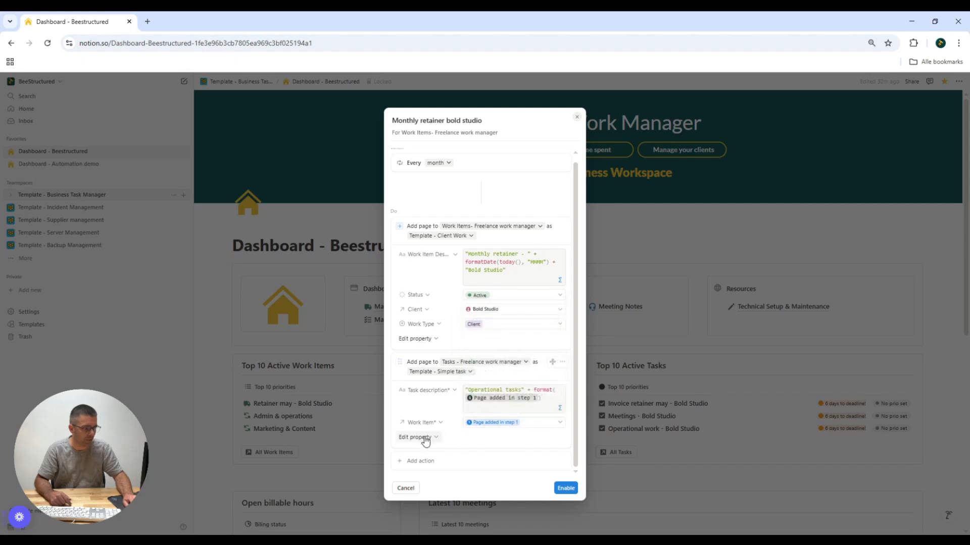
Check which other properties the task action offers and enable the Monthly retainer bold studio automation.
click(424, 439)
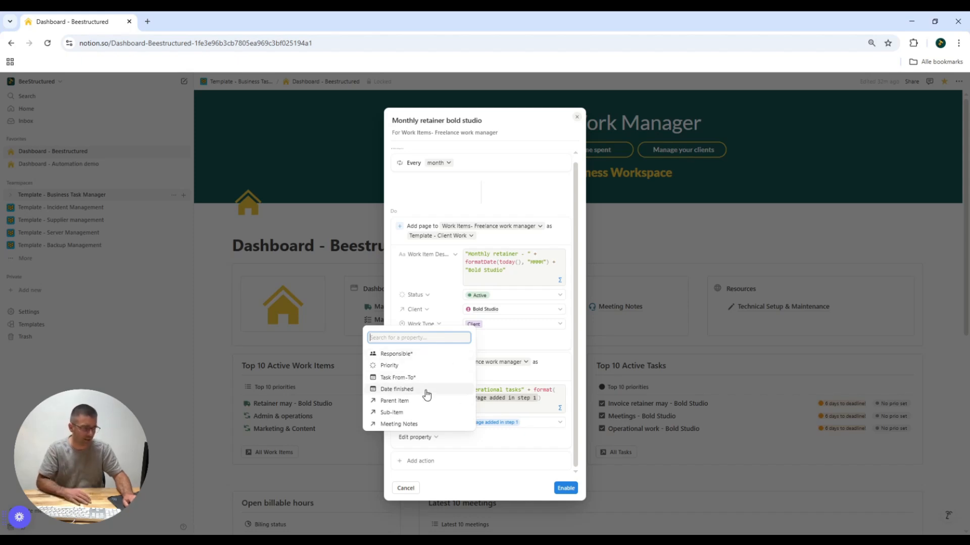
click(510, 378)
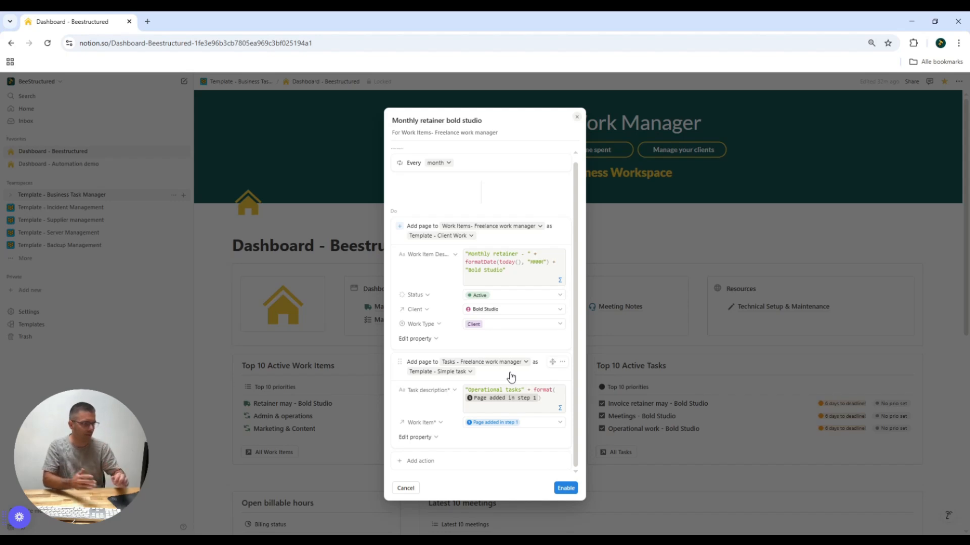
click(566, 488)
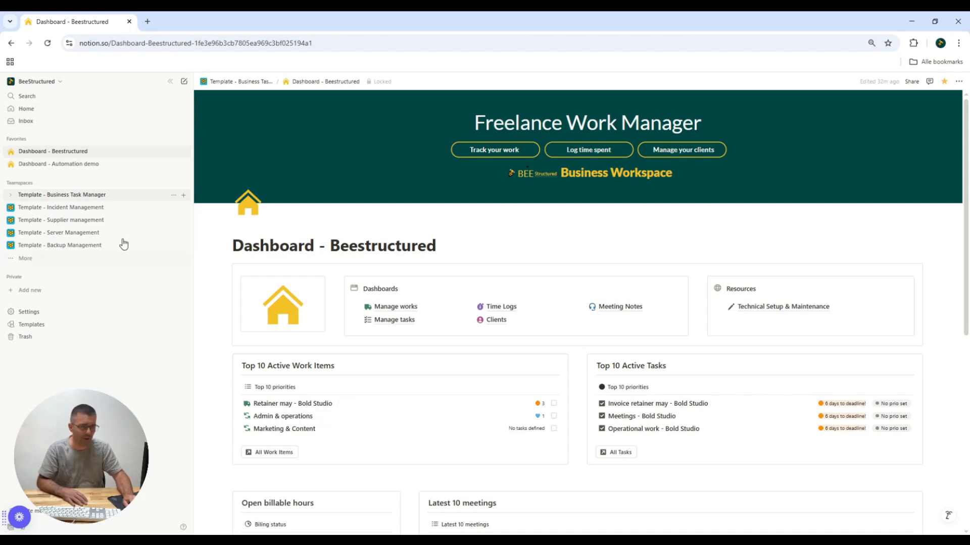
Open the Dashboard - Automation demo page and run its Monthly Automation to create the monthly work items and tasks.
click(82, 163)
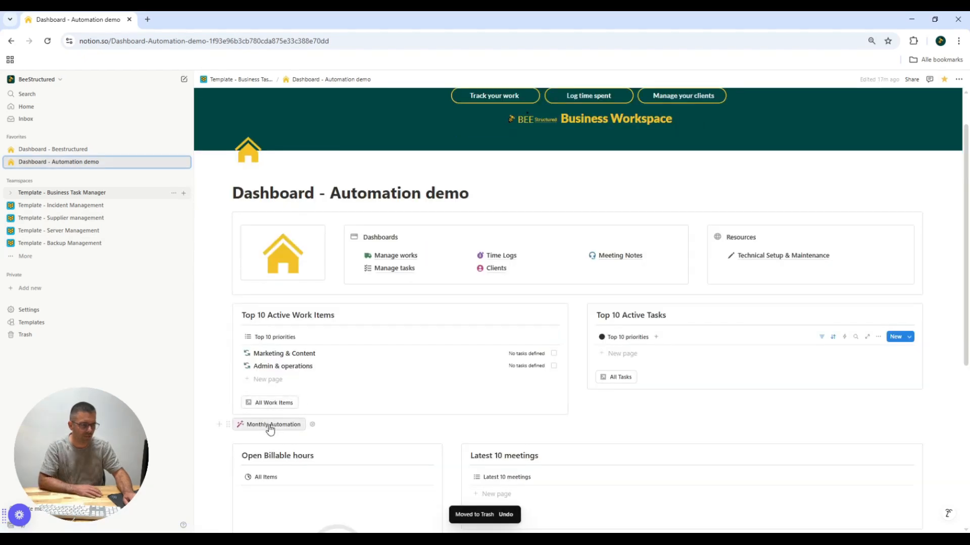
click(271, 427)
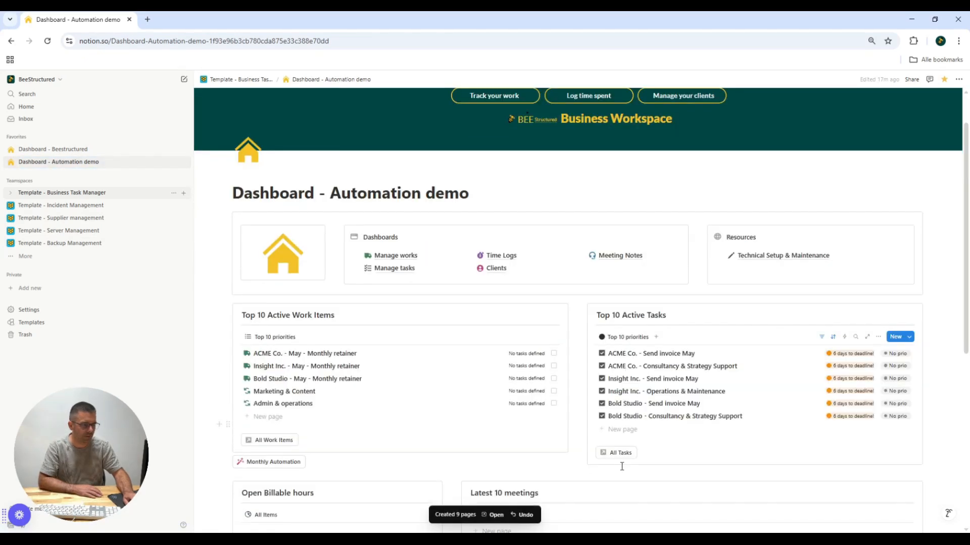